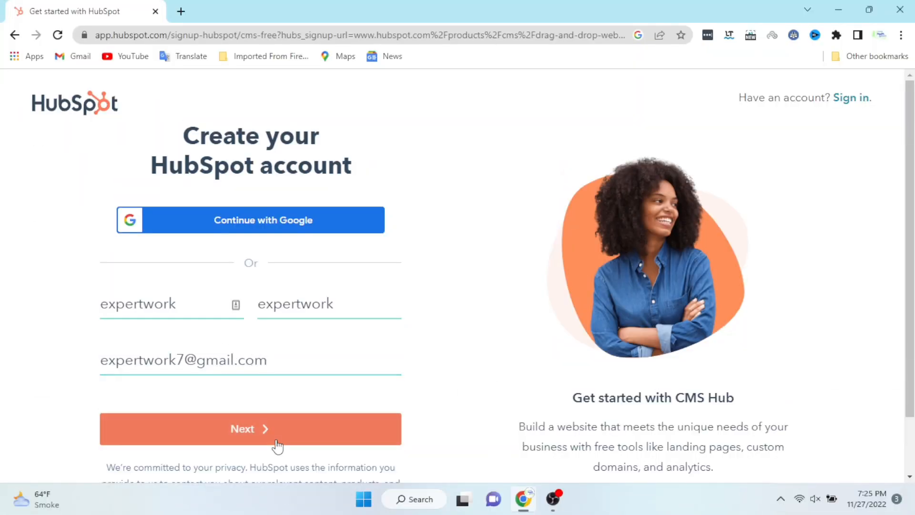
Submit the name and email details, choose Business Supplies and Equipment as the industry, and continue.
click(277, 439)
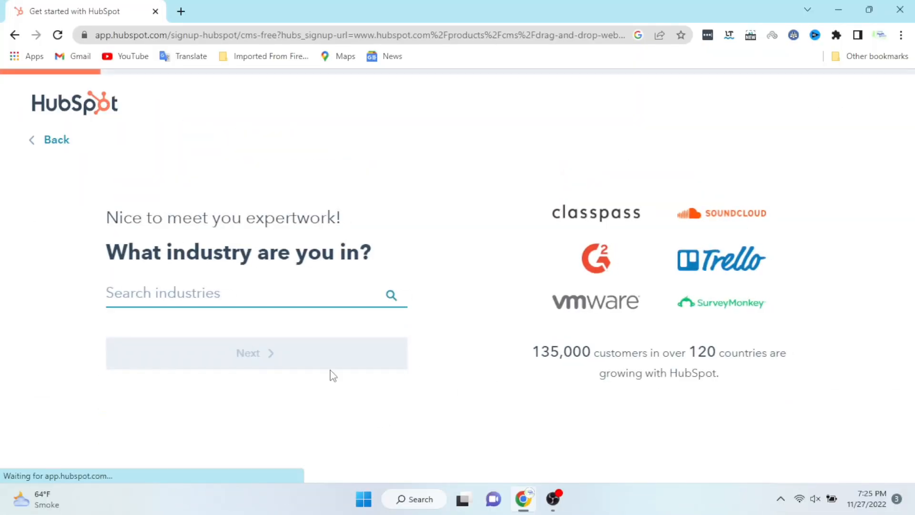
text(busi)
click(252, 334)
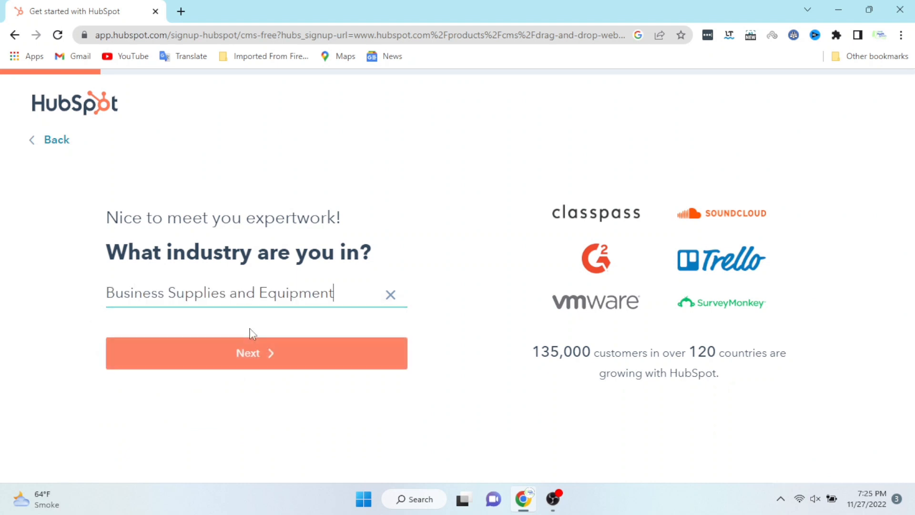
click(262, 354)
Set the job role to Other and continue to the company name question.
text(sell)
click(202, 311)
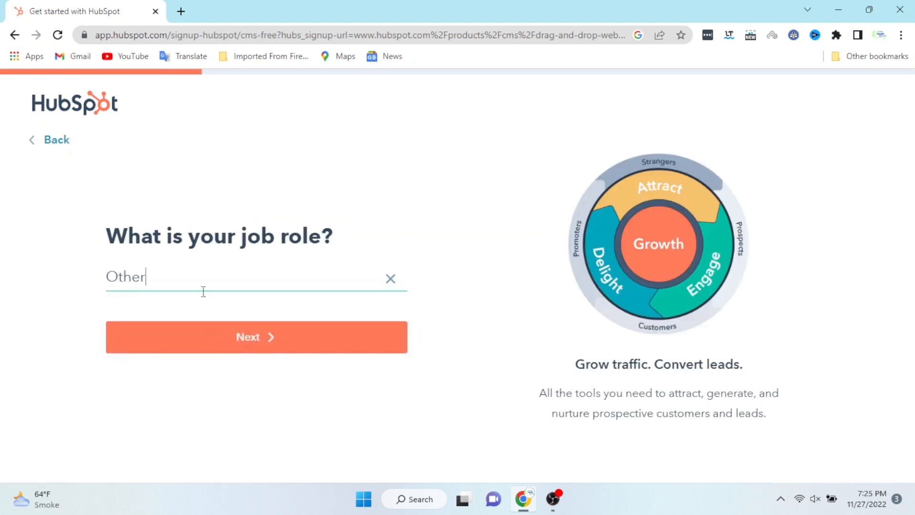
click(224, 350)
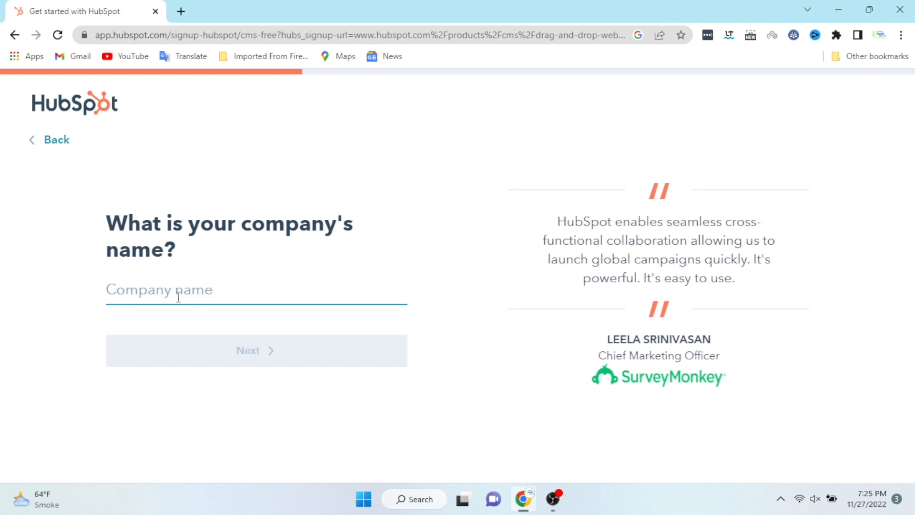
Enter expertwork7 as the company name and select 1 as the number of people working there.
text(expertwork7)
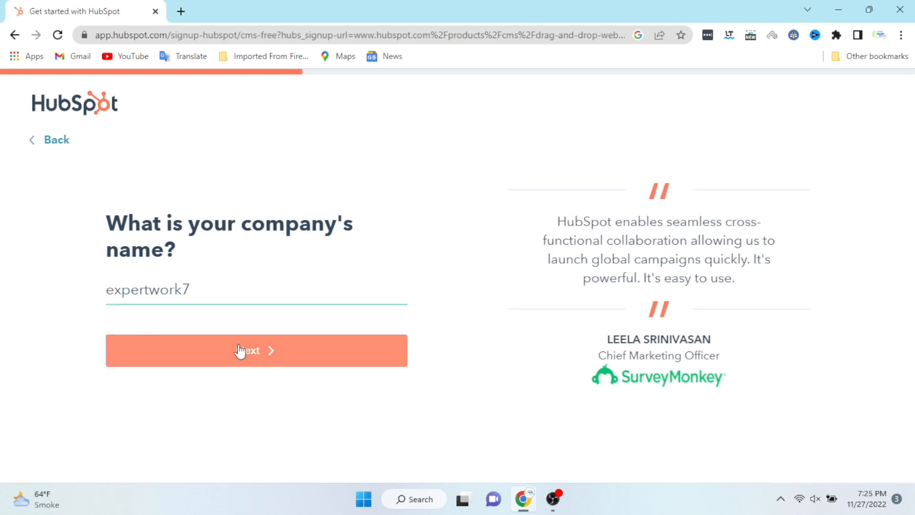
click(240, 351)
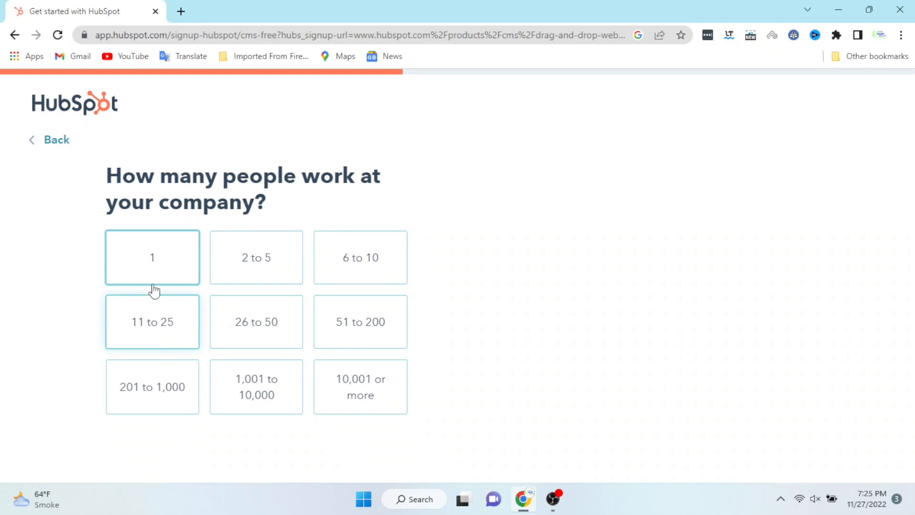
click(173, 263)
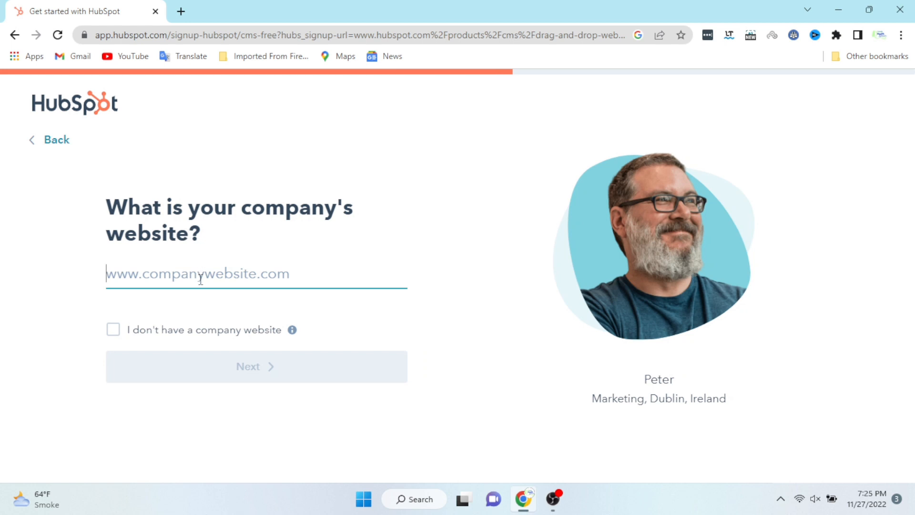
Indicate that there is no company website and continue to the email verification.
text(expertwork7)
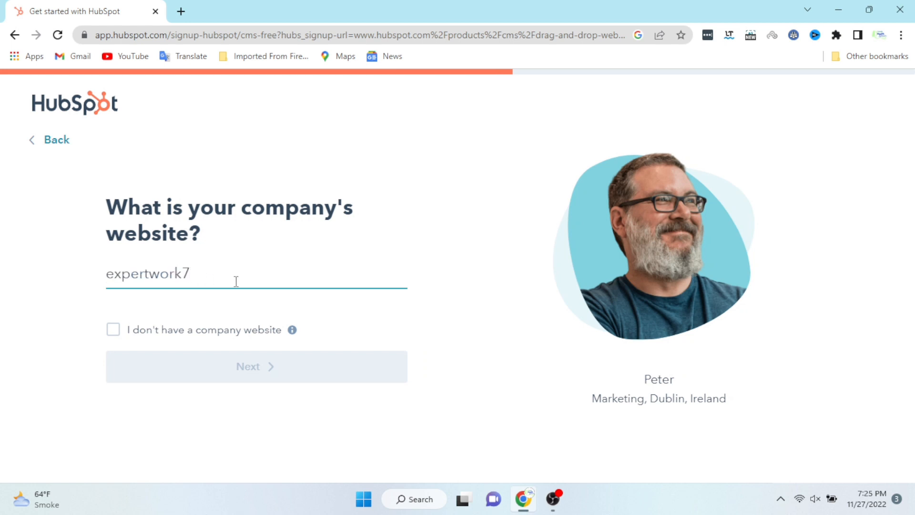
text(.com)
click(127, 330)
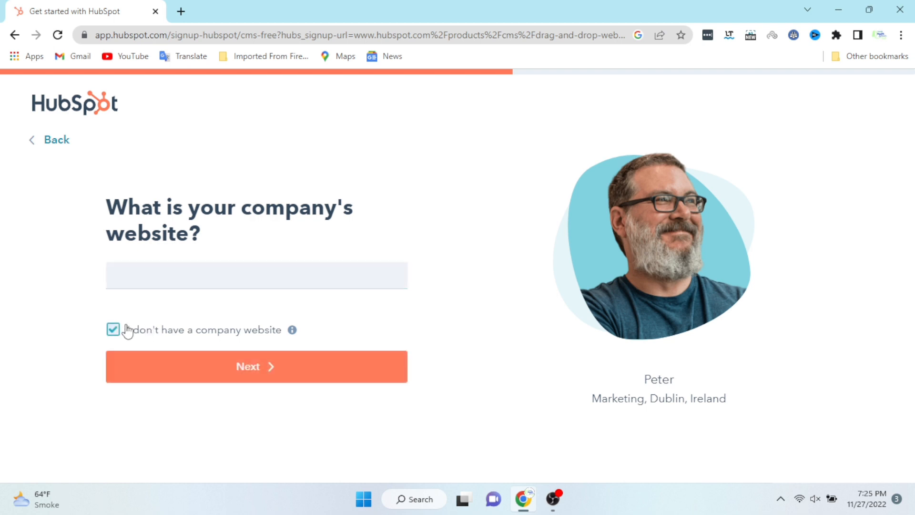
click(230, 380)
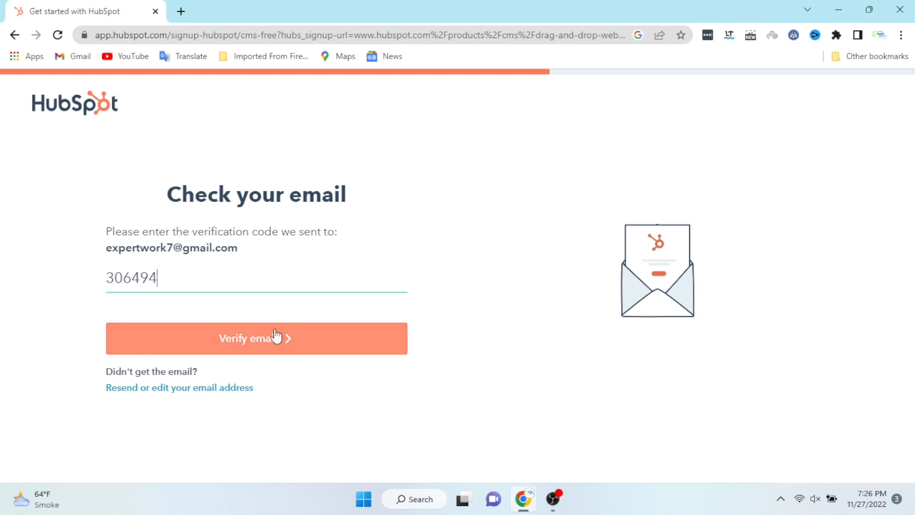
Verify the email address with the emailed verification code, then enter and submit the new account password.
click(276, 337)
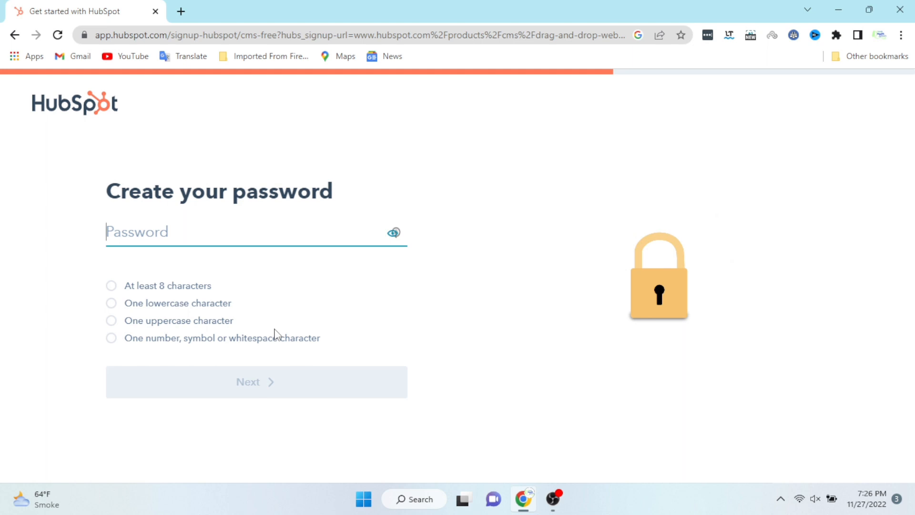
key(ctrl+v)
click(247, 386)
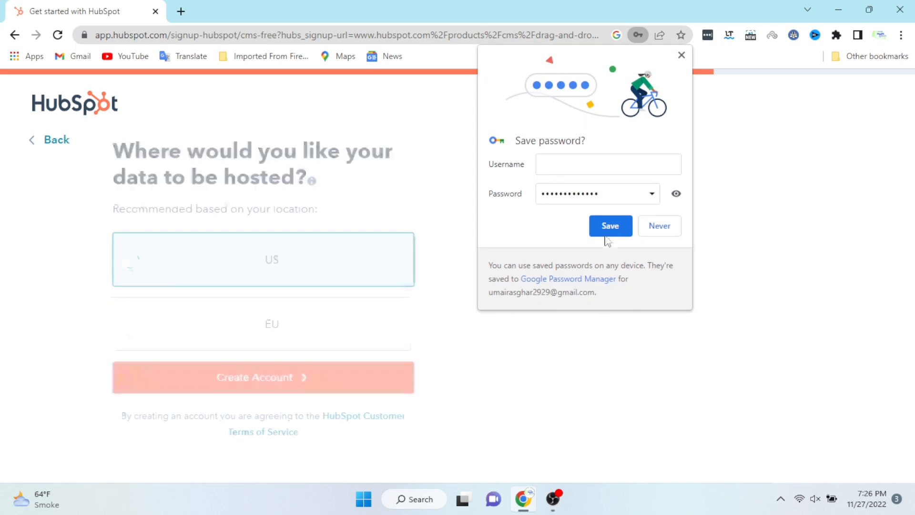
Decline saving the password in the browser and create the account with US data hosting.
click(657, 227)
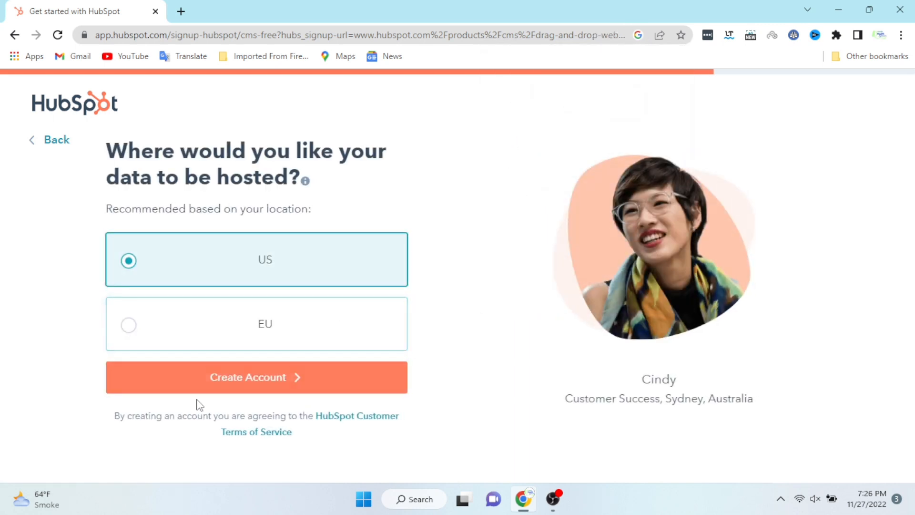
click(232, 389)
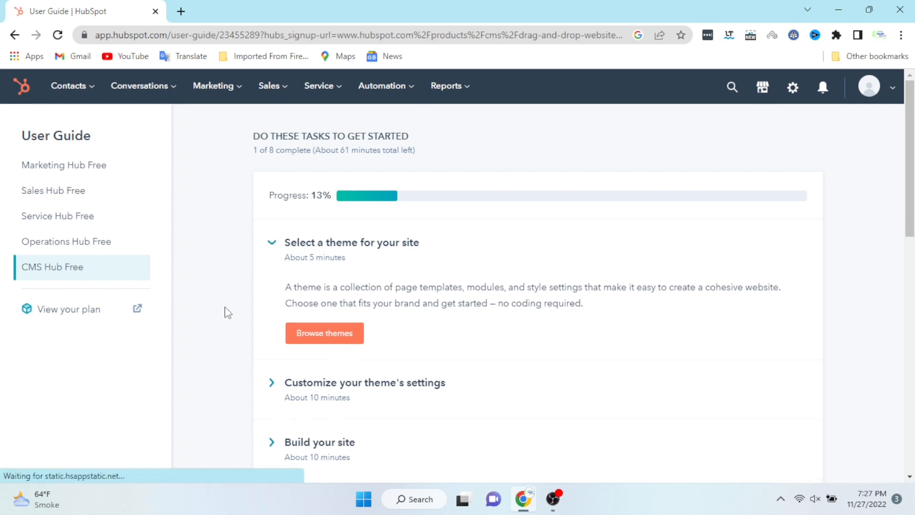
Open the theme selection task and examine the available site themes and the option to install one from ThemeForest.
click(307, 334)
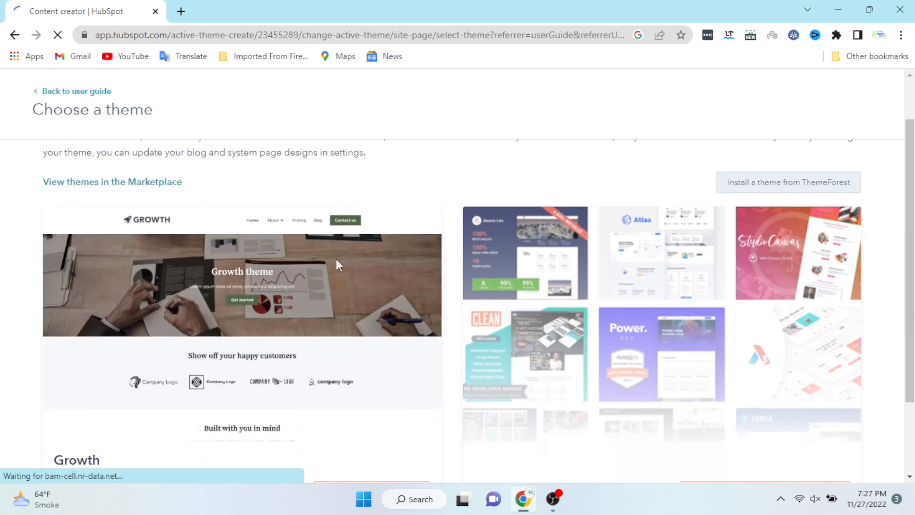
scroll(337, 261, down, 3)
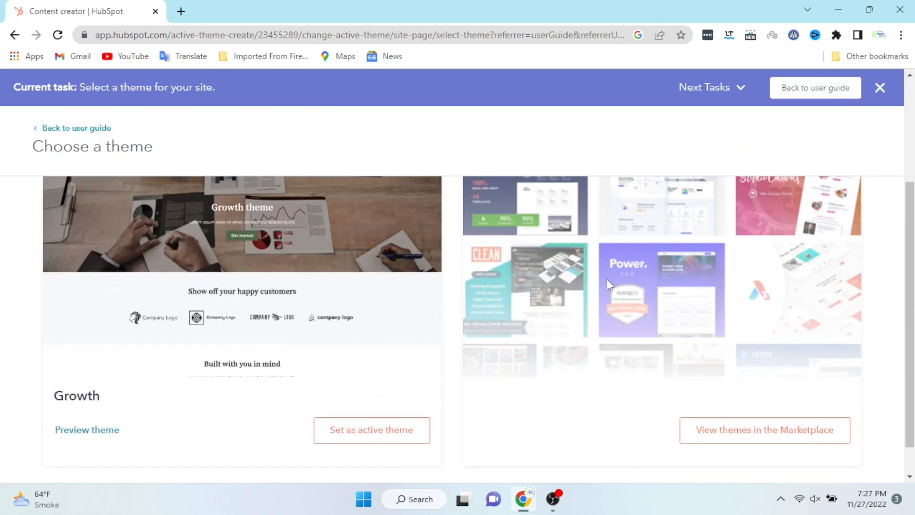
scroll(607, 278, down, 1)
scroll(607, 279, up, 3)
scroll(607, 279, down, 3)
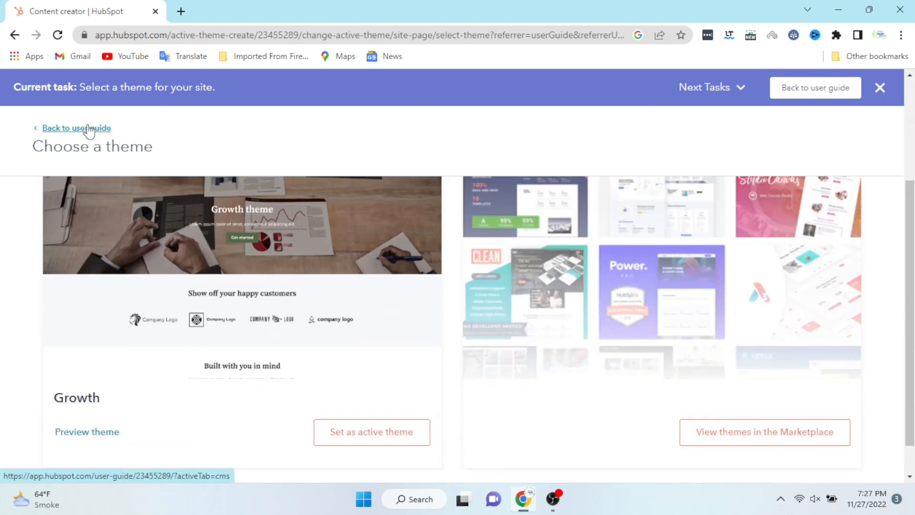
scroll(199, 208, down, 1)
scroll(199, 208, up, 4)
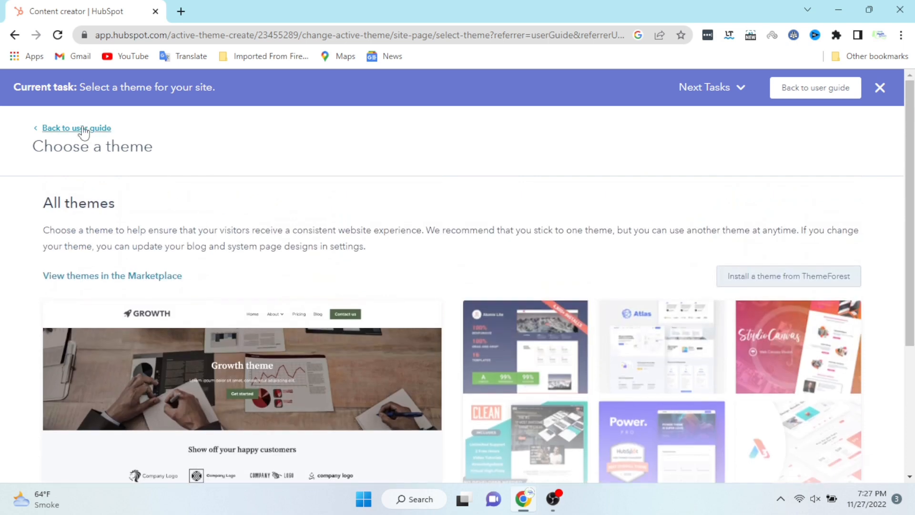
scroll(192, 284, down, 2)
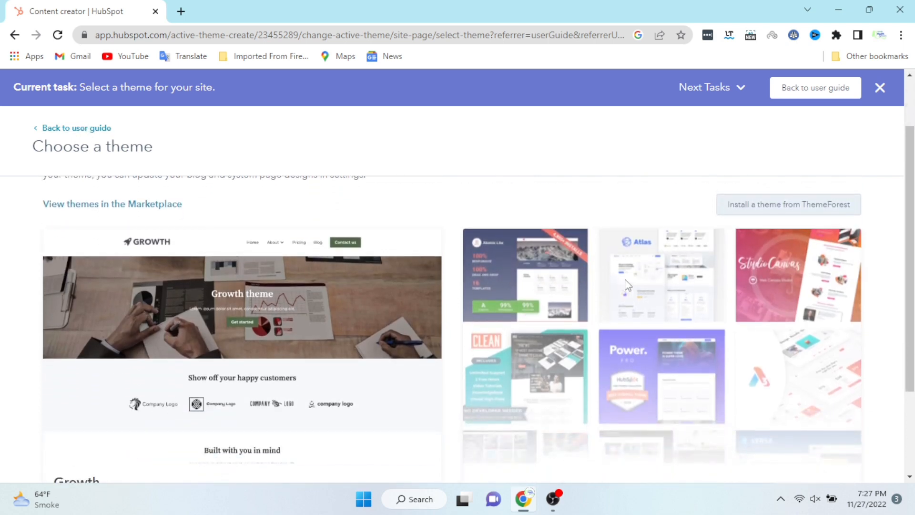
click(806, 200)
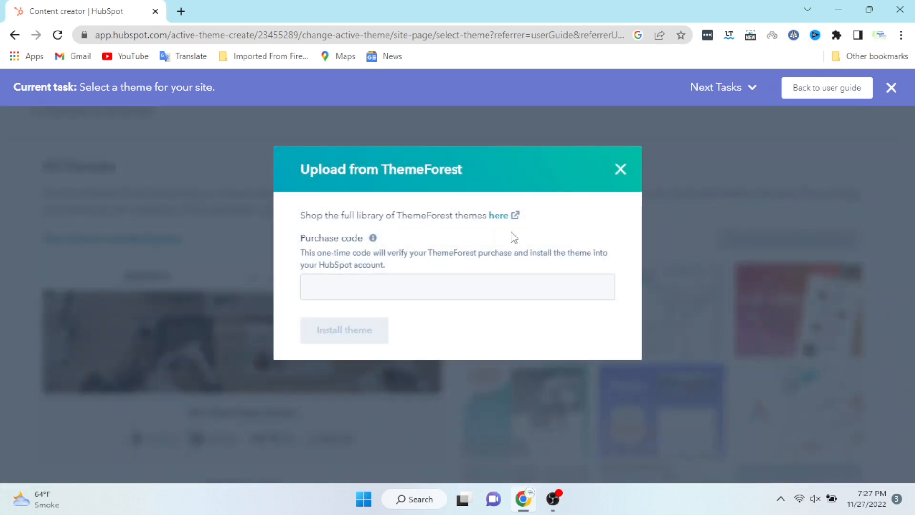
click(621, 167)
Set Growth as the active theme for the site.
scroll(467, 287, down, 5)
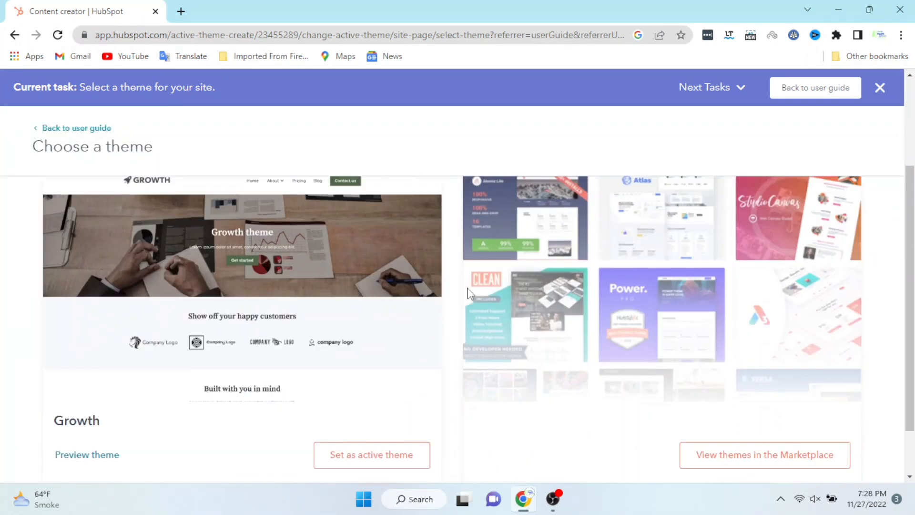
scroll(468, 290, down, 1)
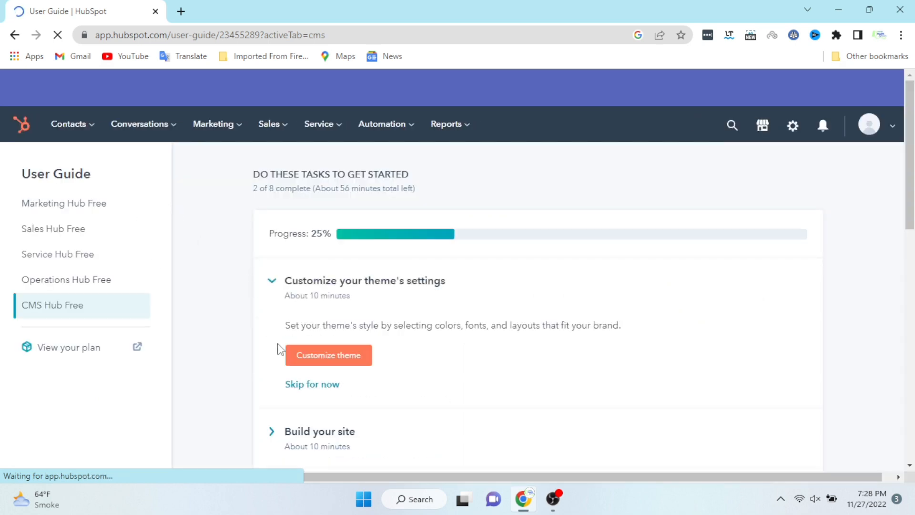
Start customizing the theme's settings, review the company name and industry, and continue to the style settings.
click(302, 354)
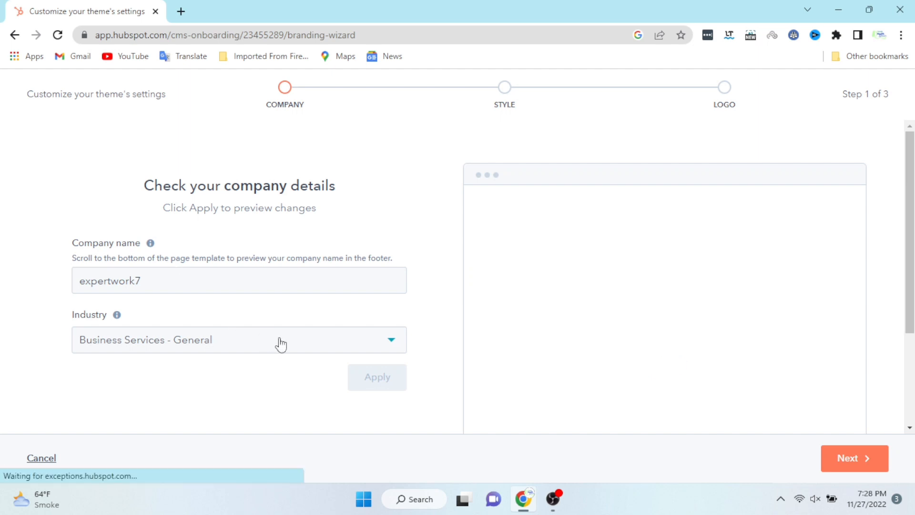
scroll(381, 355, down, 3)
scroll(383, 356, up, 3)
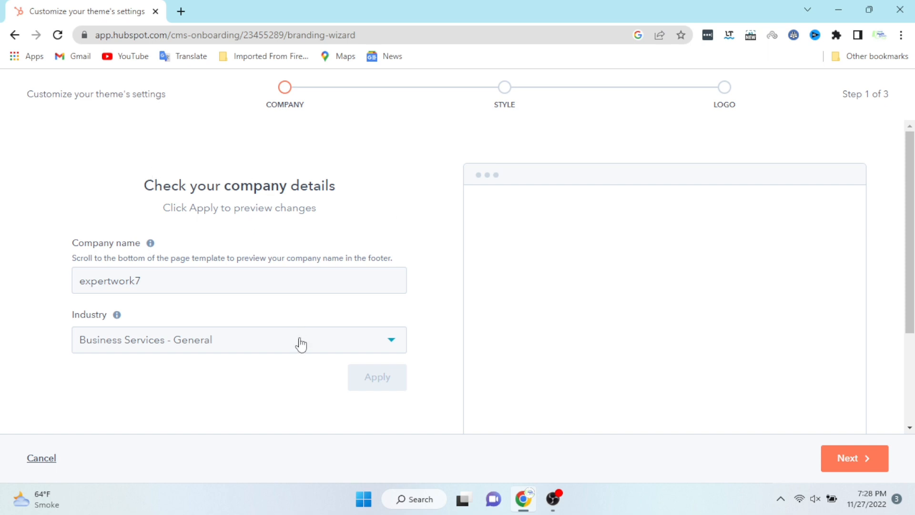
scroll(300, 344, down, 3)
scroll(302, 344, up, 3)
scroll(374, 233, down, 3)
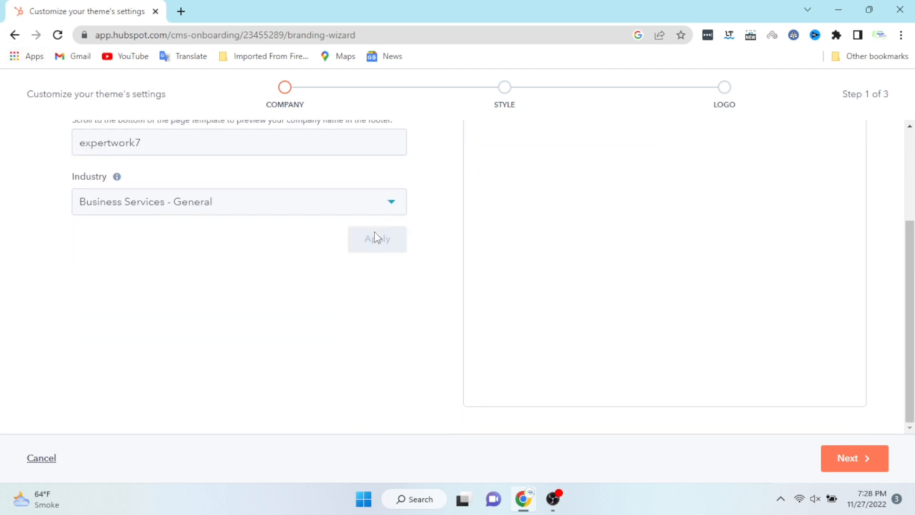
scroll(374, 230, up, 3)
click(220, 351)
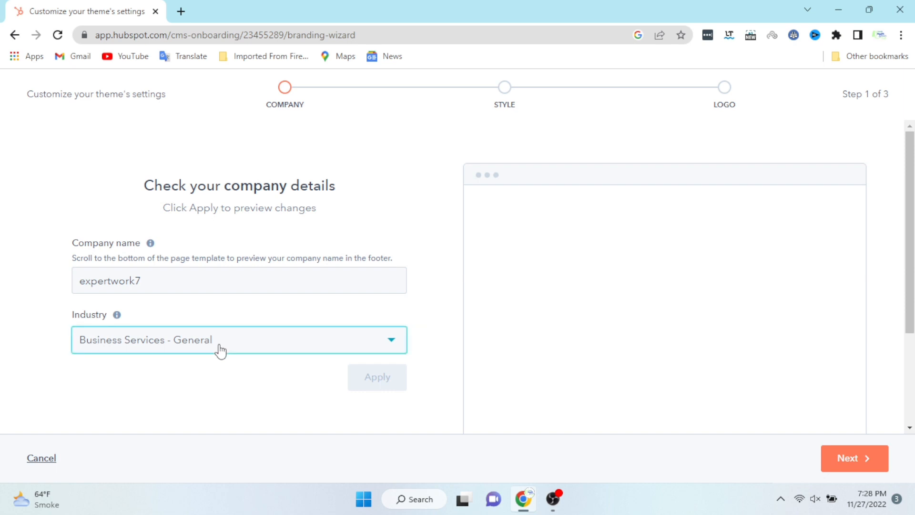
click(221, 351)
click(857, 459)
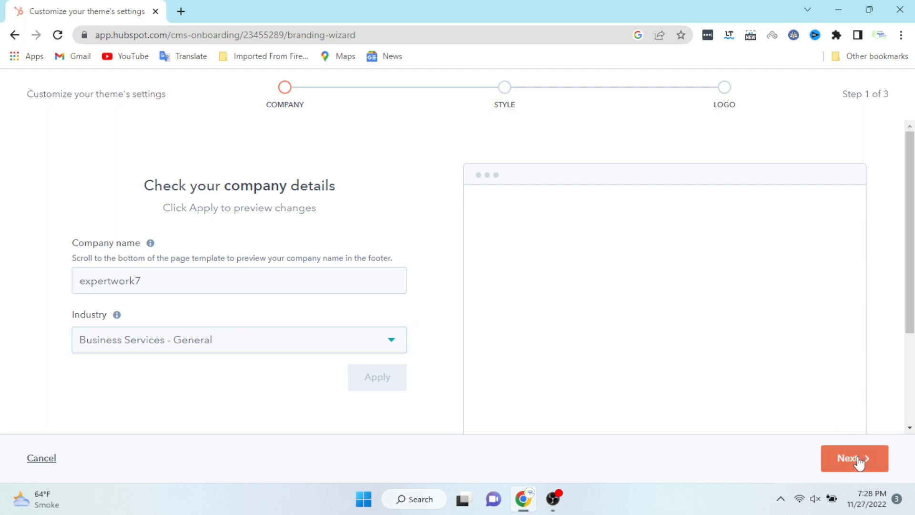
Try the Bold and Posh style schemes, and select the Classic scheme with Arial / Rubik fonts for the theme.
scroll(425, 338, down, 2)
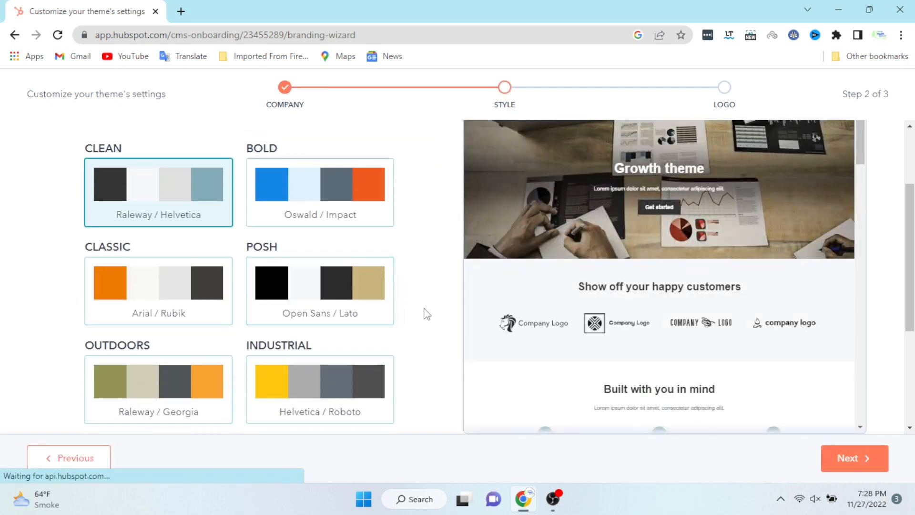
scroll(427, 314, up, 2)
click(323, 300)
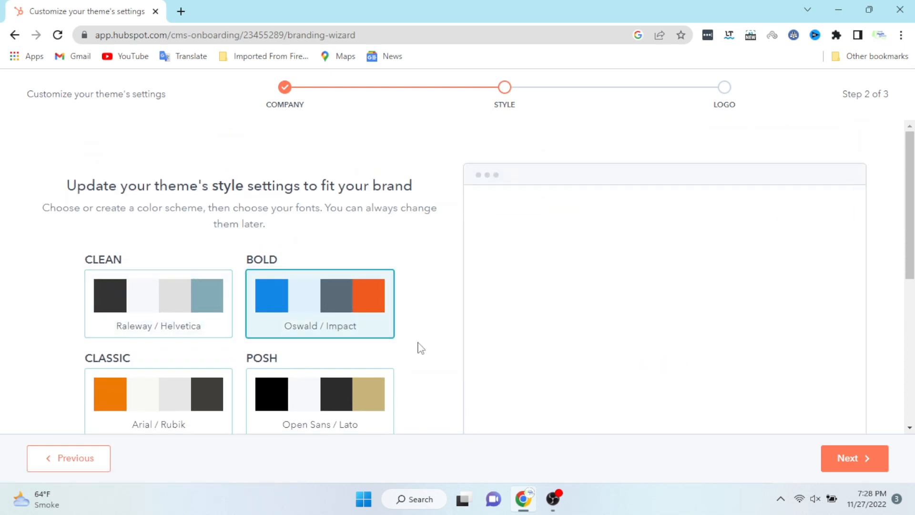
click(351, 384)
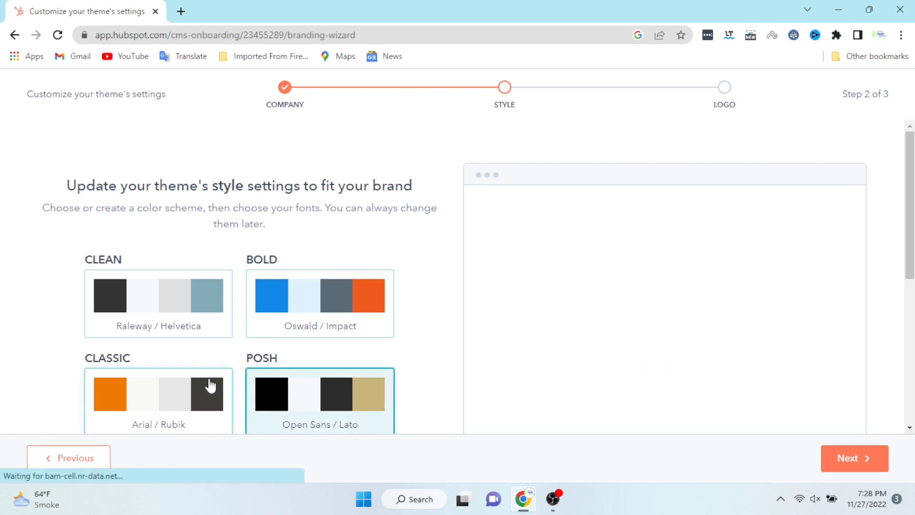
click(147, 418)
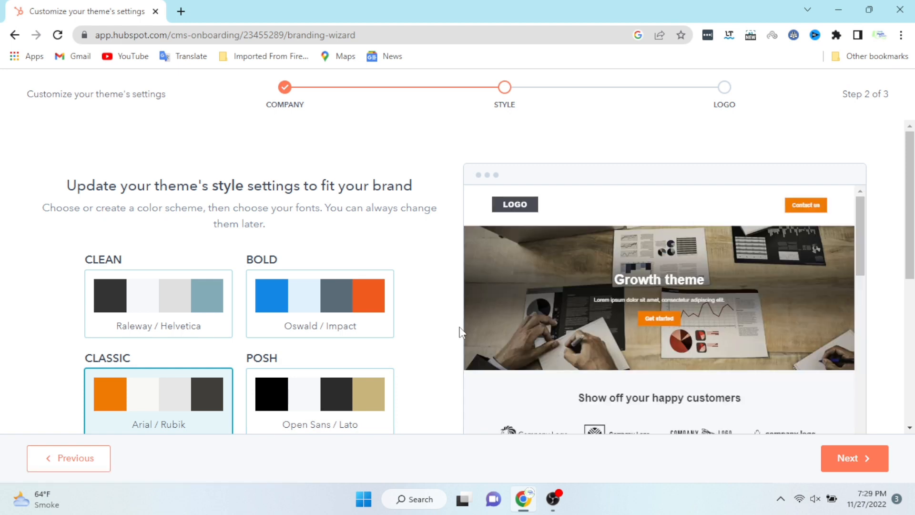
Check the page preview in the chosen style, continue to the optional logo step and finish the theme customization.
scroll(756, 342, down, 10)
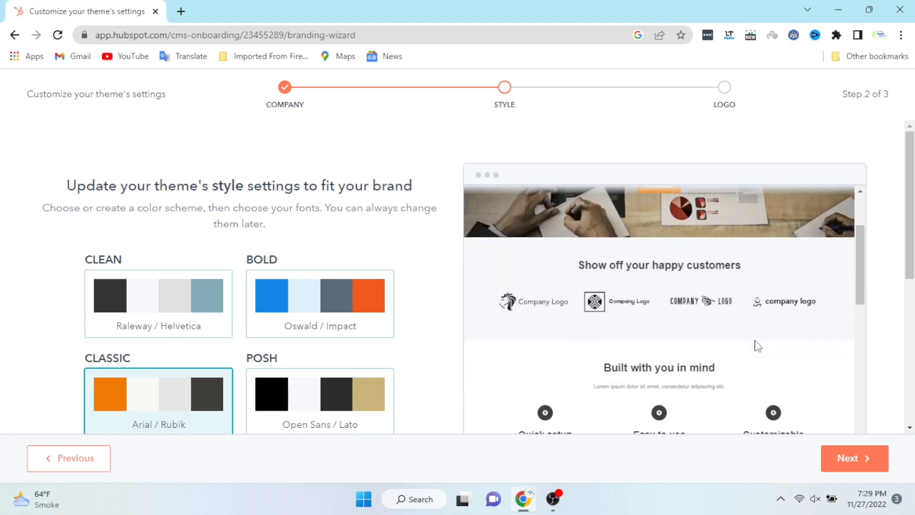
scroll(757, 345, up, 10)
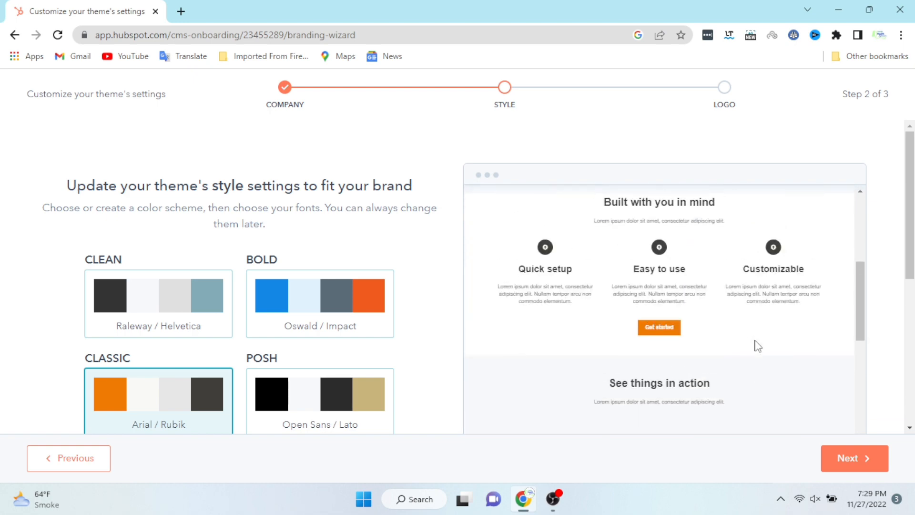
click(874, 459)
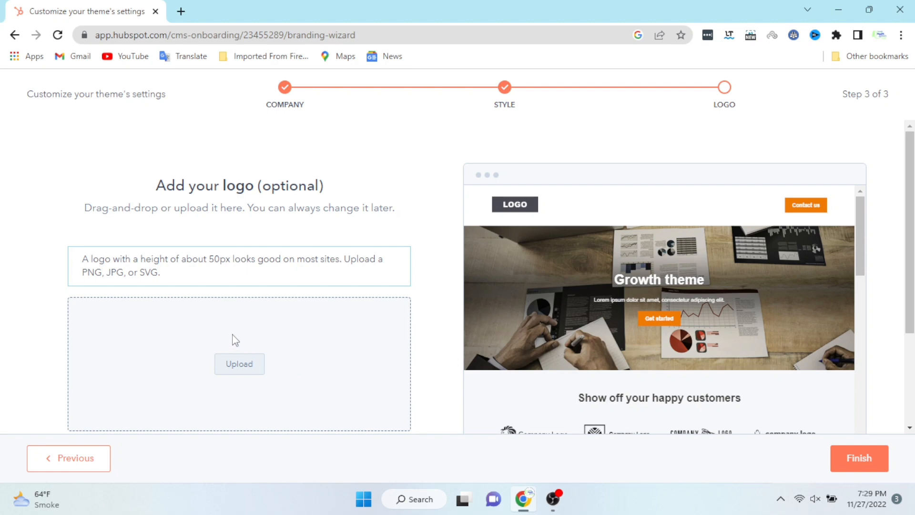
scroll(445, 388, down, 3)
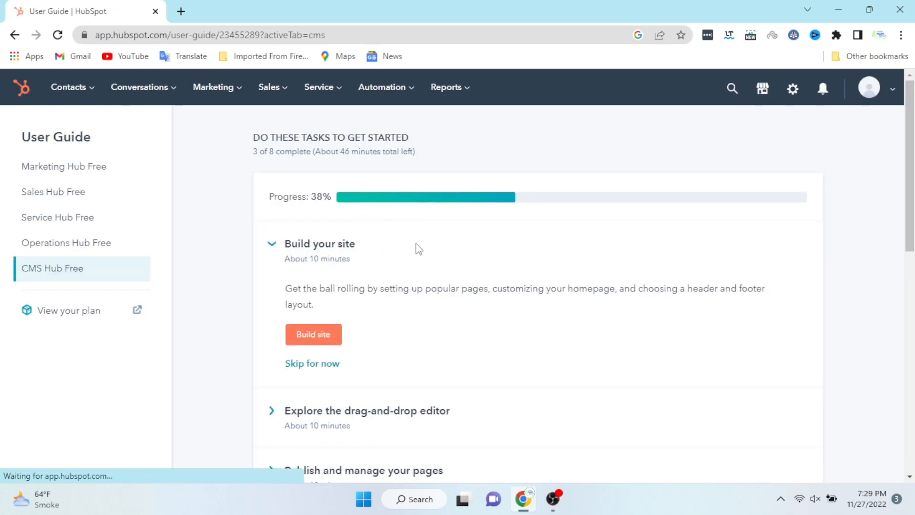
Look over the open CMS Hub Free getting-started tasks and start the Build your site task.
scroll(416, 317, down, 8)
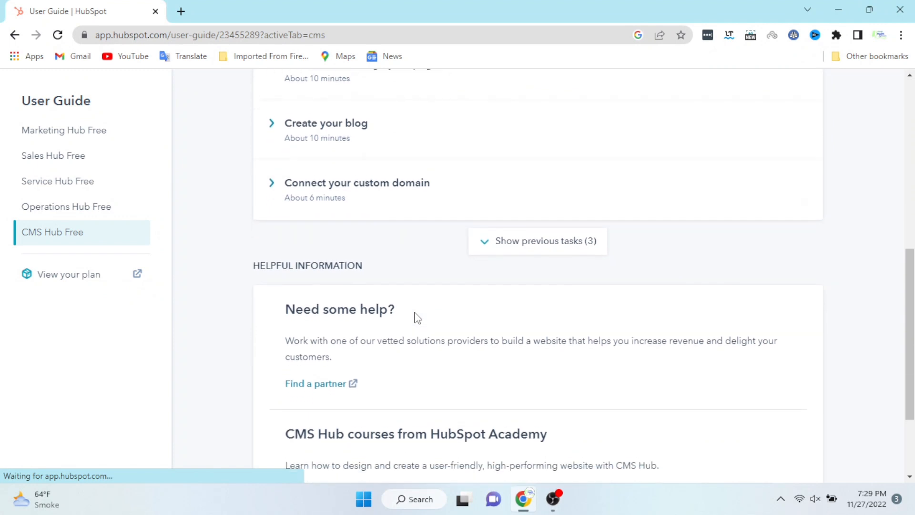
scroll(415, 317, up, 8)
scroll(416, 317, down, 3)
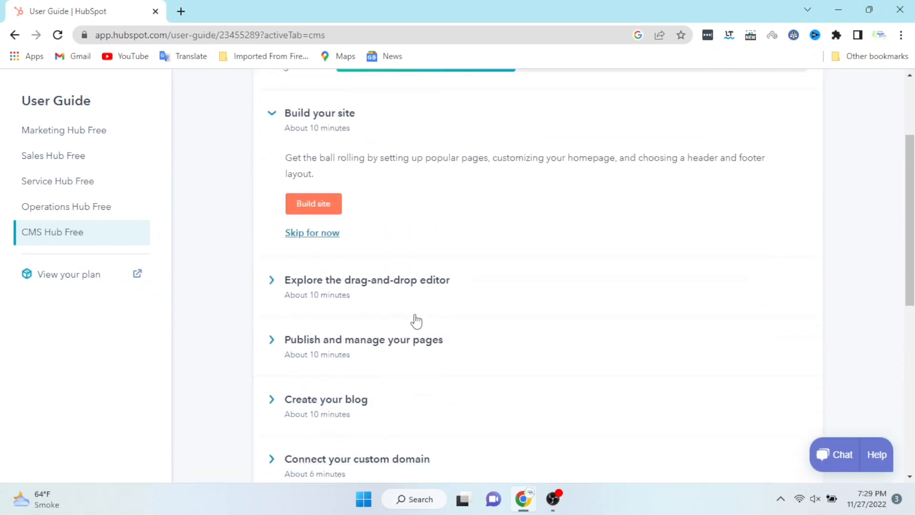
scroll(415, 320, up, 4)
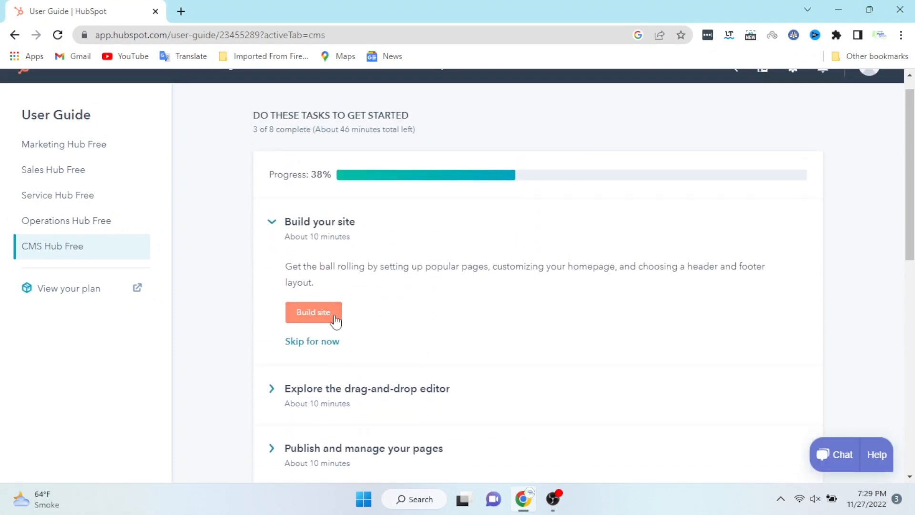
click(332, 320)
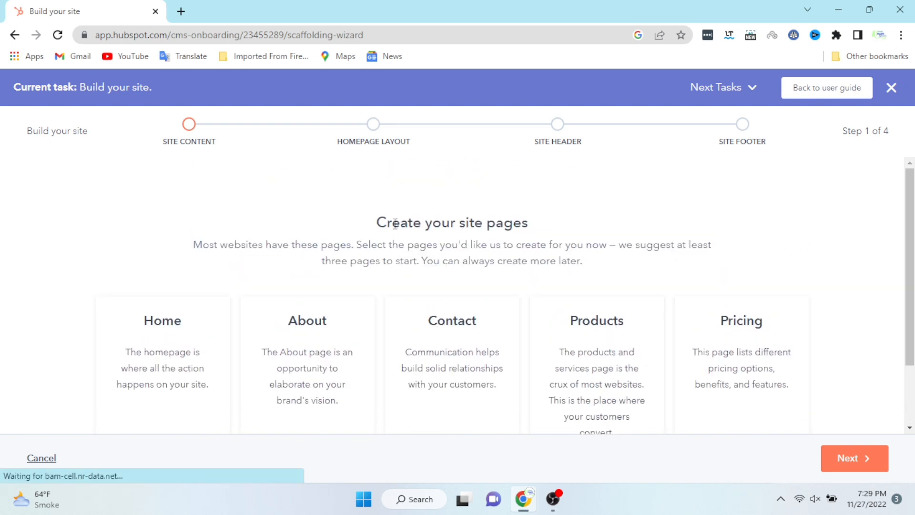
Keep the Home, About, Contact, Products and Pricing pages selected for creation and continue to the homepage layout.
triple_click(396, 223)
click(418, 256)
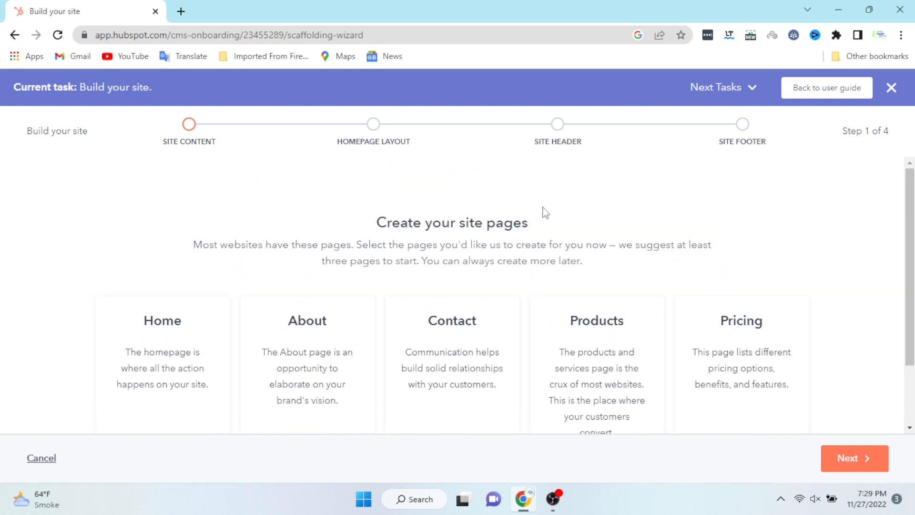
scroll(544, 212, down, 2)
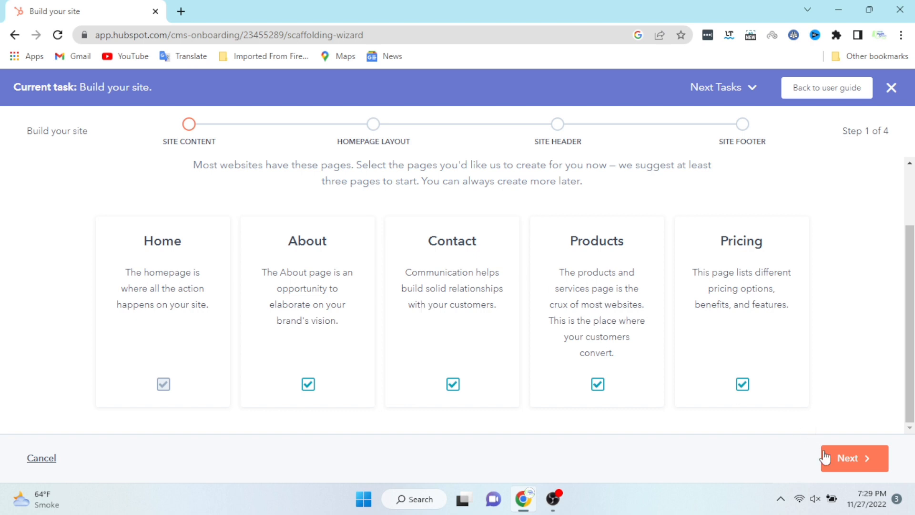
click(841, 458)
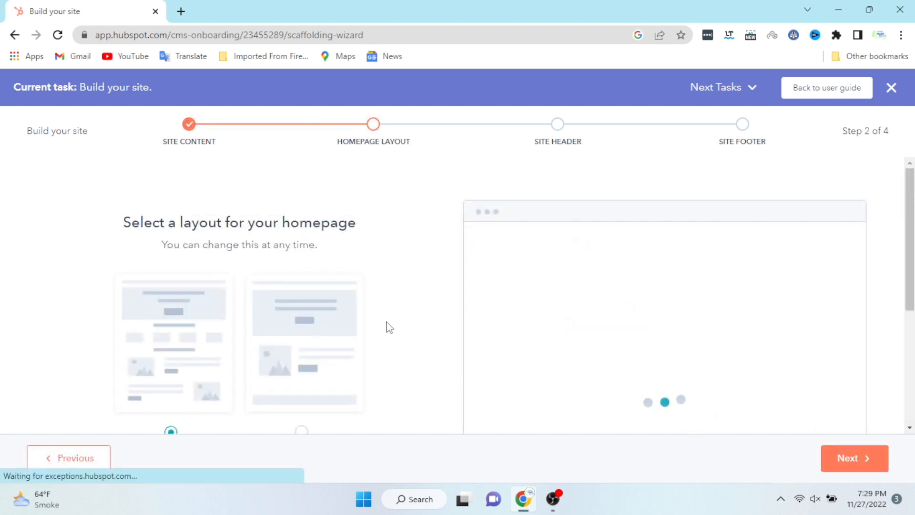
Look through the homepage layouts and try the two designs that pair a hero banner with a single product block.
scroll(390, 328, down, 3)
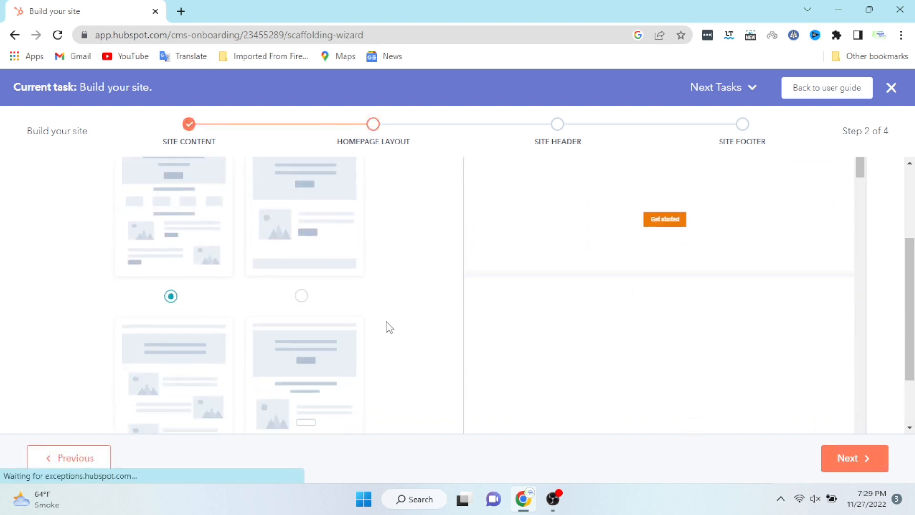
scroll(390, 327, up, 3)
scroll(390, 328, down, 4)
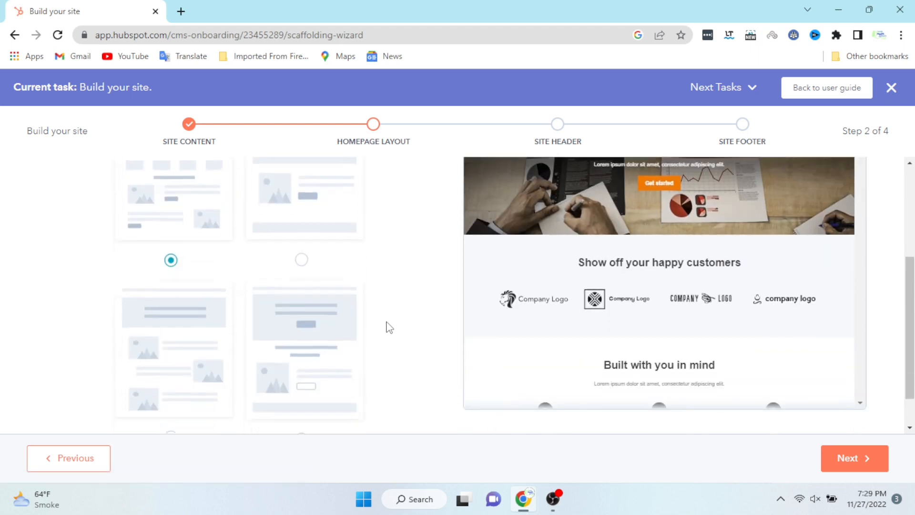
scroll(390, 328, up, 4)
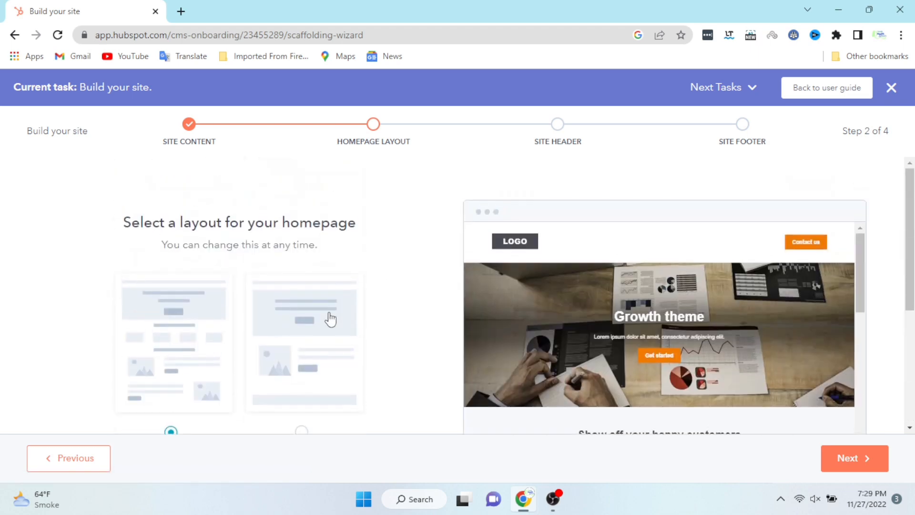
scroll(409, 294, down, 3)
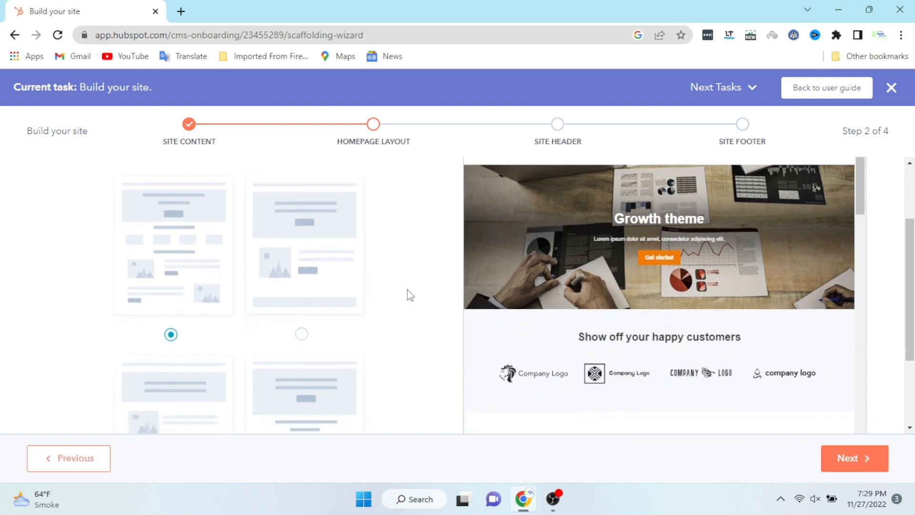
scroll(409, 295, up, 2)
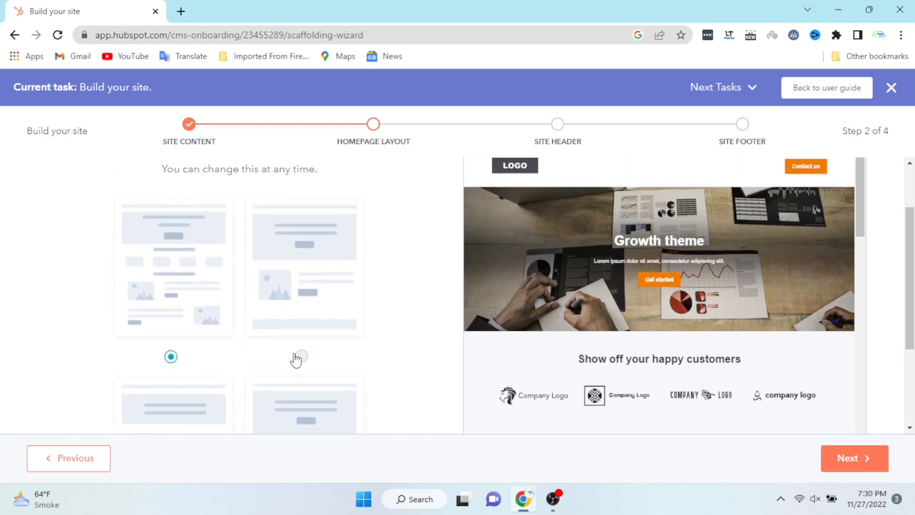
click(296, 357)
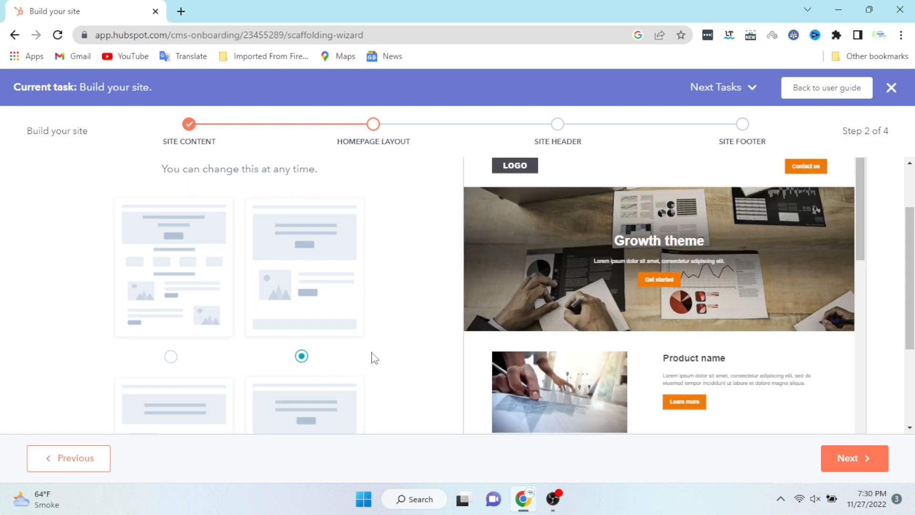
scroll(375, 356, down, 3)
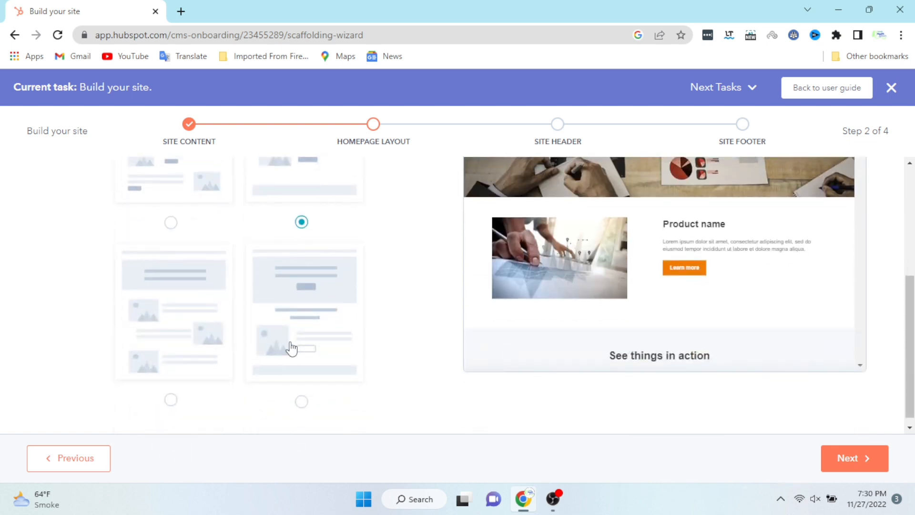
click(292, 349)
scroll(378, 343, up, 3)
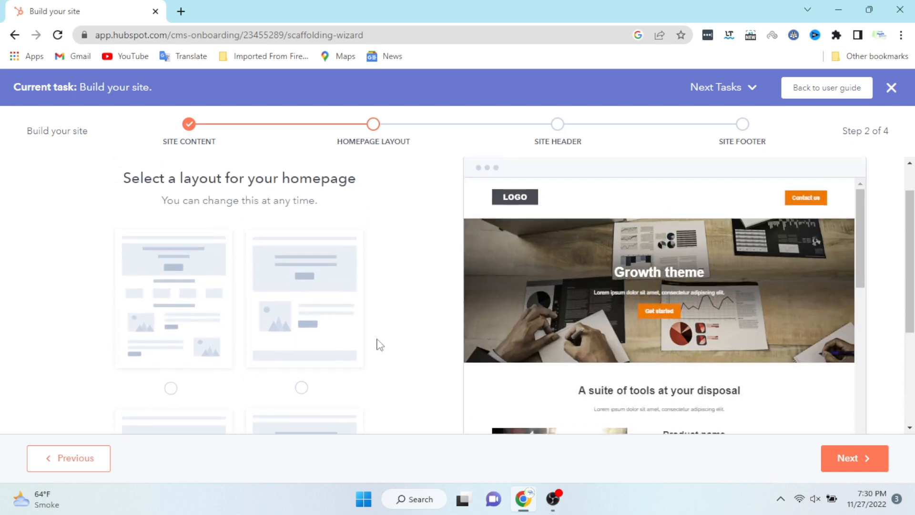
Compare the homepage layouts, select the one with alternating product images and text below the banner, and continue to the site header.
key(ctrl+minus)
key(ctrl+minus)
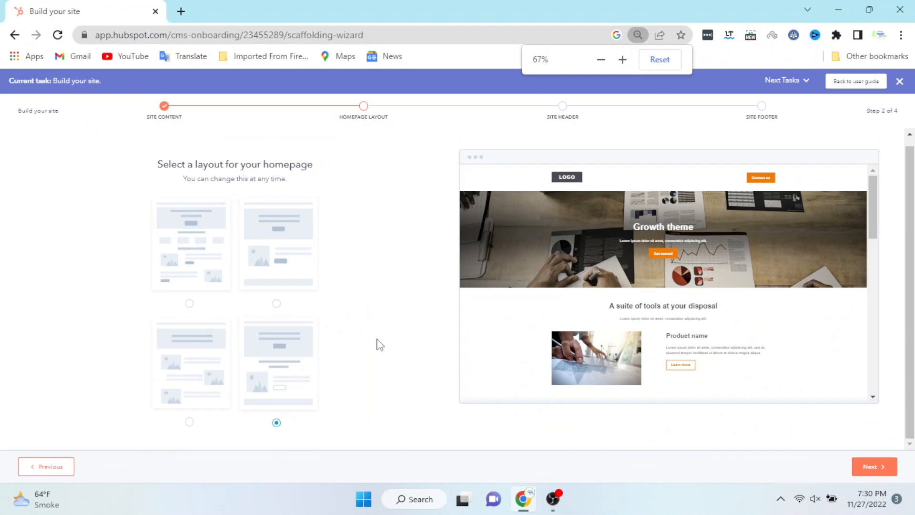
click(197, 419)
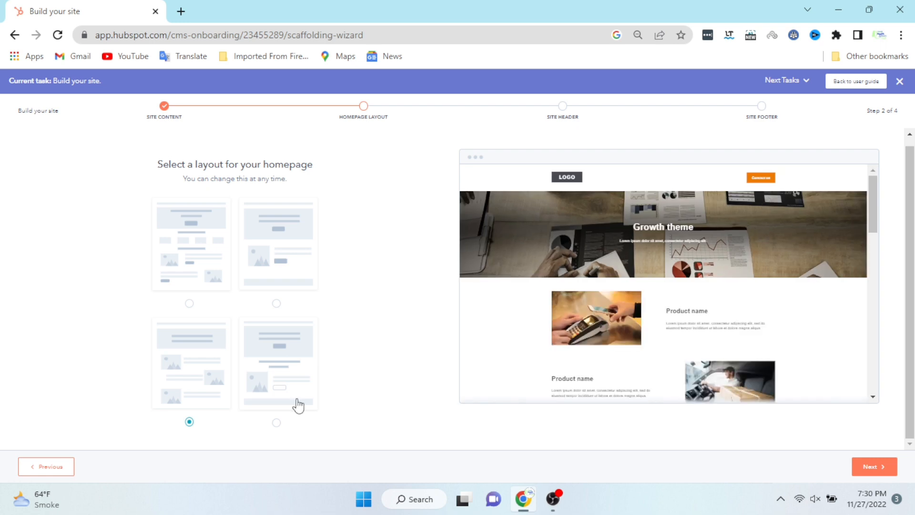
click(190, 304)
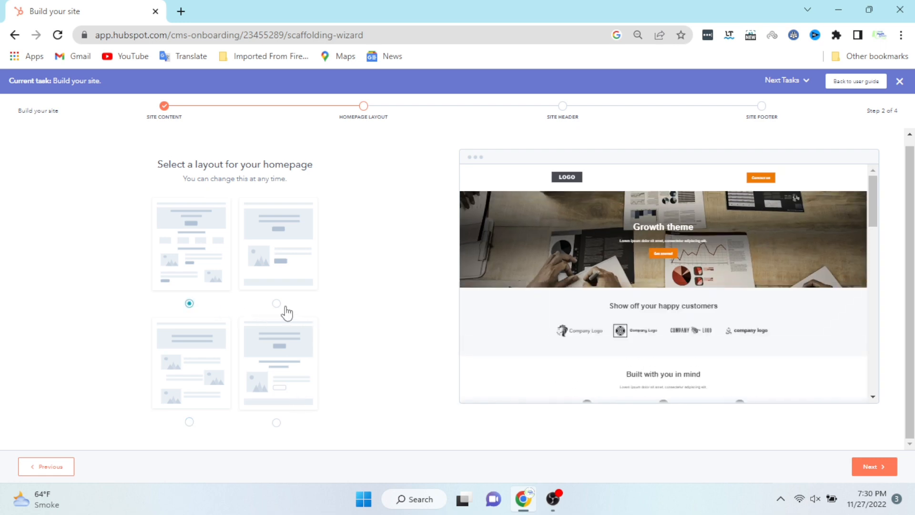
click(276, 304)
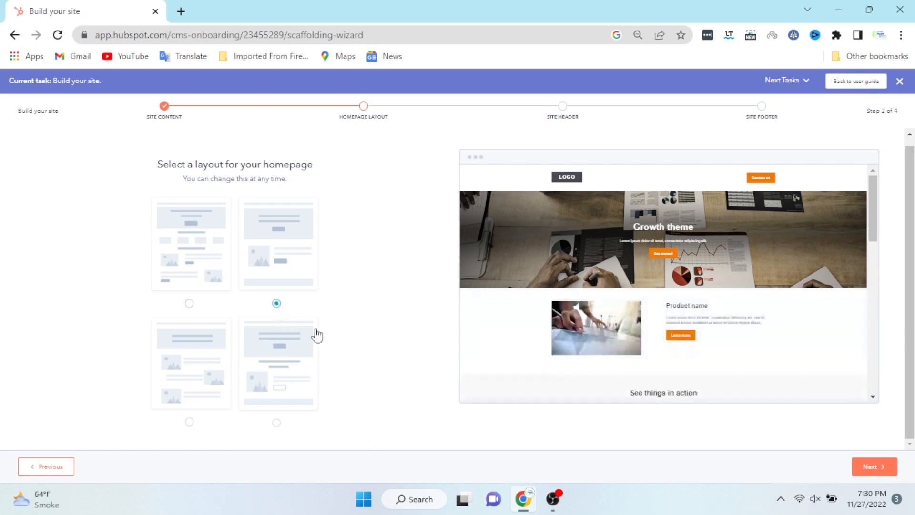
click(189, 421)
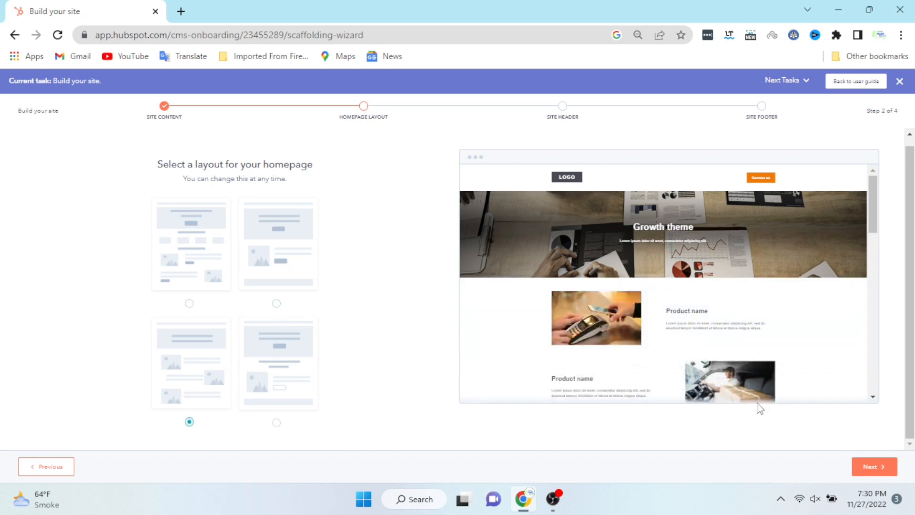
click(881, 465)
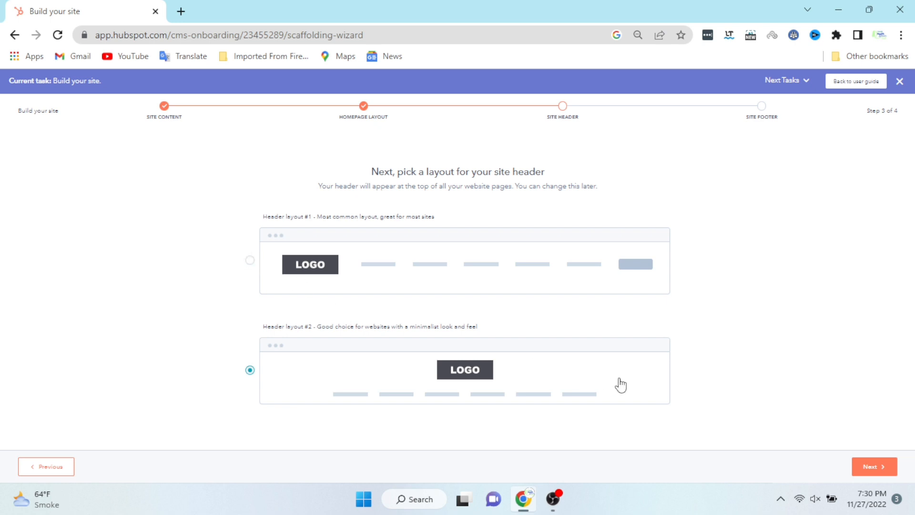
Use header layout #2 and footer layout #2 with left-aligned social media links, and finish building the site.
click(859, 469)
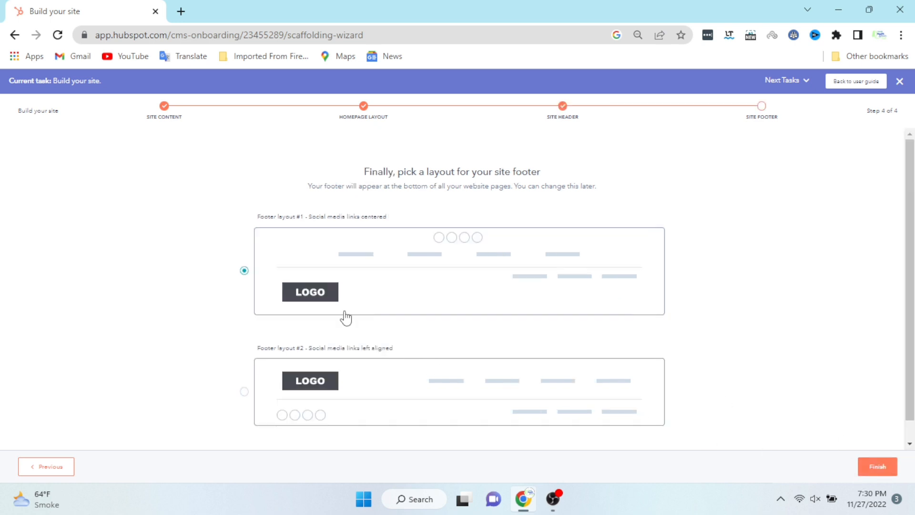
triple_click(408, 171)
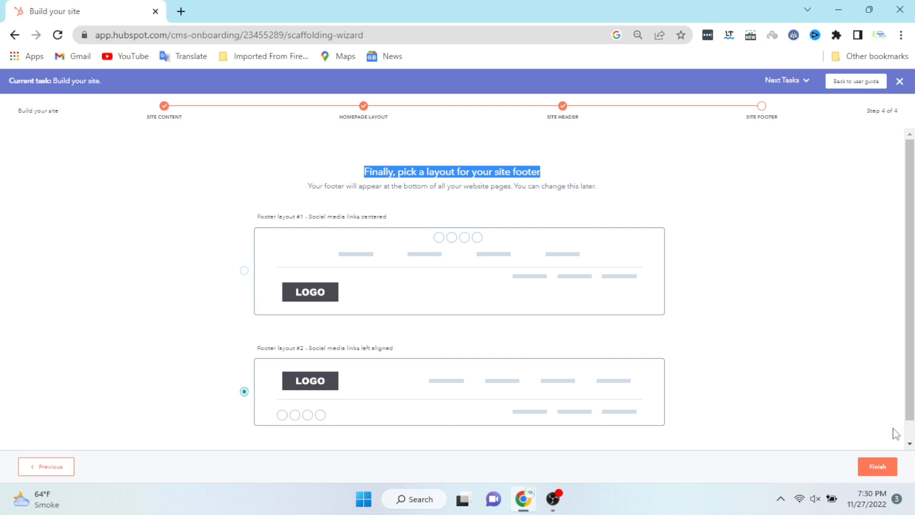
click(882, 468)
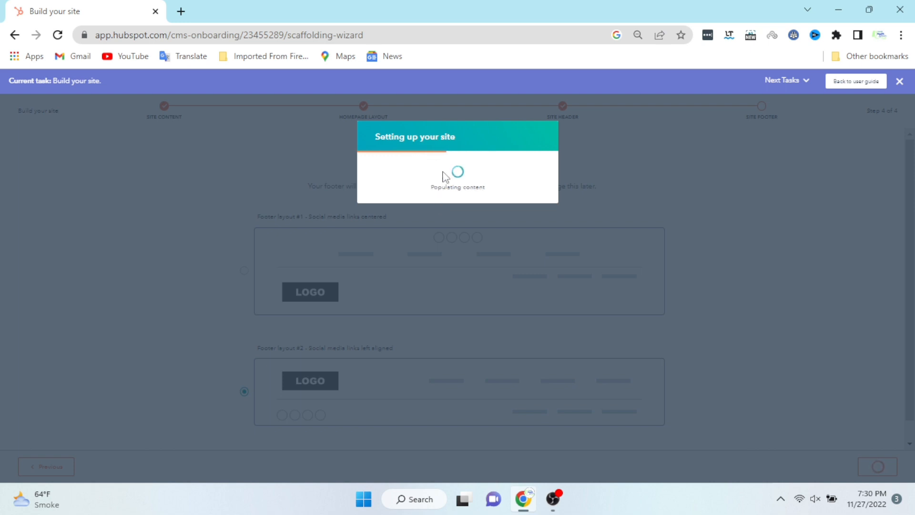
Set the browser zoom to 90% and review the remaining tasks and helpful information in the CMS Hub Free guide.
key(ctrl+plus)
key(ctrl+plus)
key(ctrl+plus)
key(ctrl+plus)
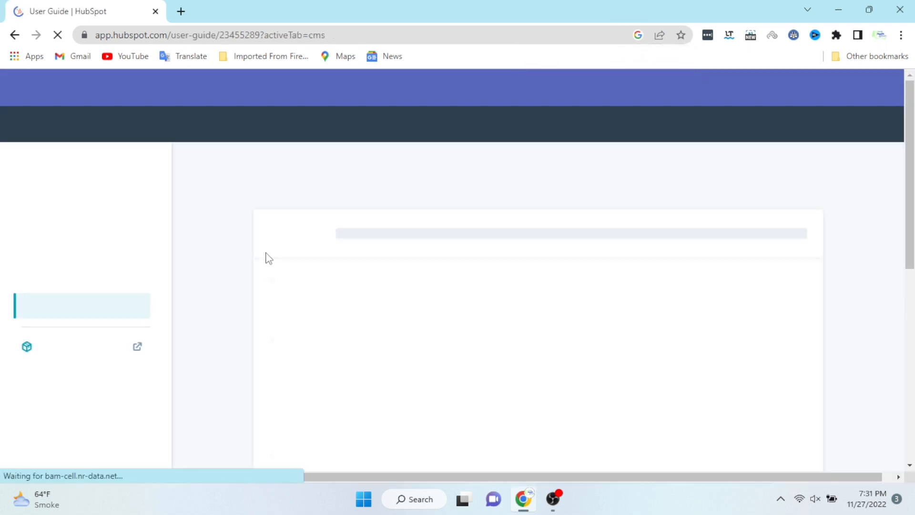
key(ctrl+minus)
scroll(267, 303, down, 8)
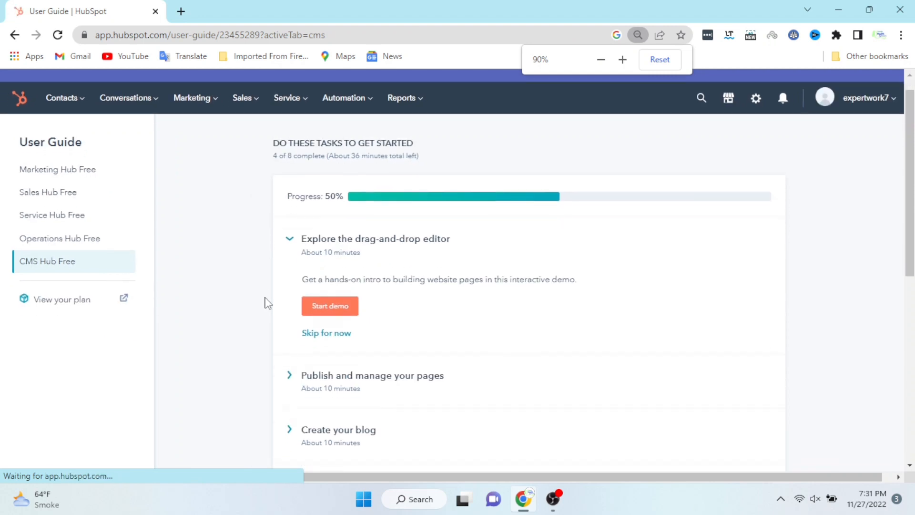
scroll(265, 302, up, 10)
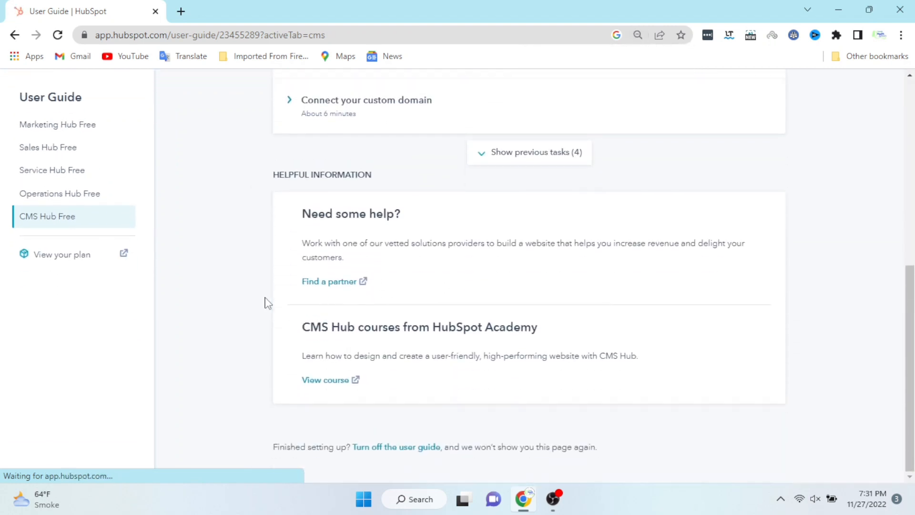
Open the Marketing Hub Free guide and look through its recommended actions, lessons and help topics.
click(55, 160)
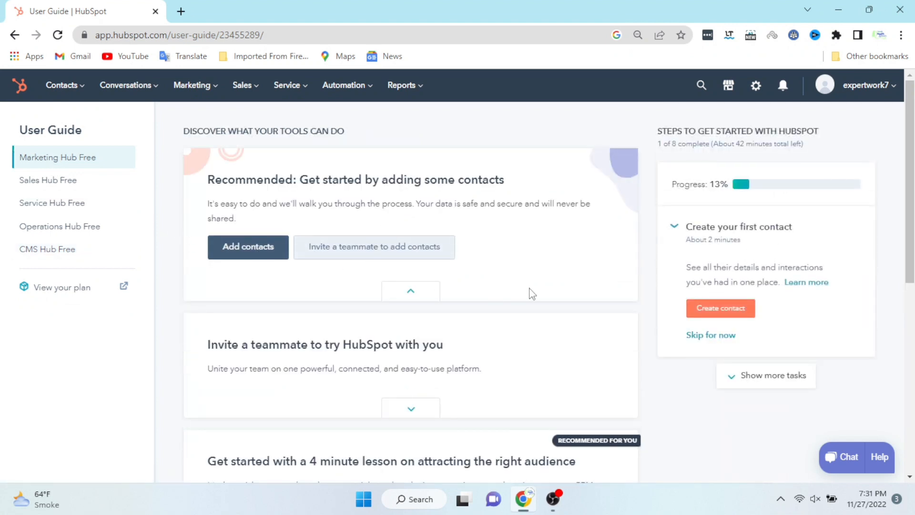
scroll(532, 294, down, 5)
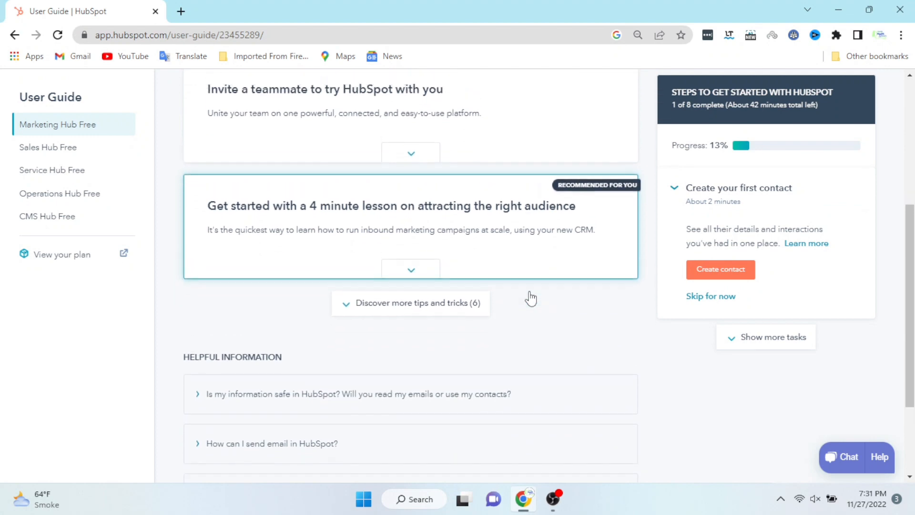
scroll(530, 299, up, 6)
scroll(531, 299, down, 3)
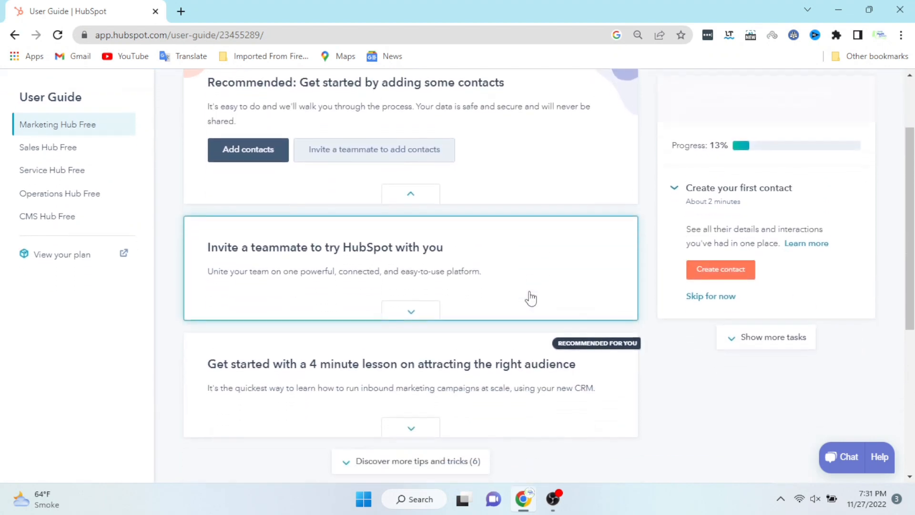
scroll(530, 299, down, 2)
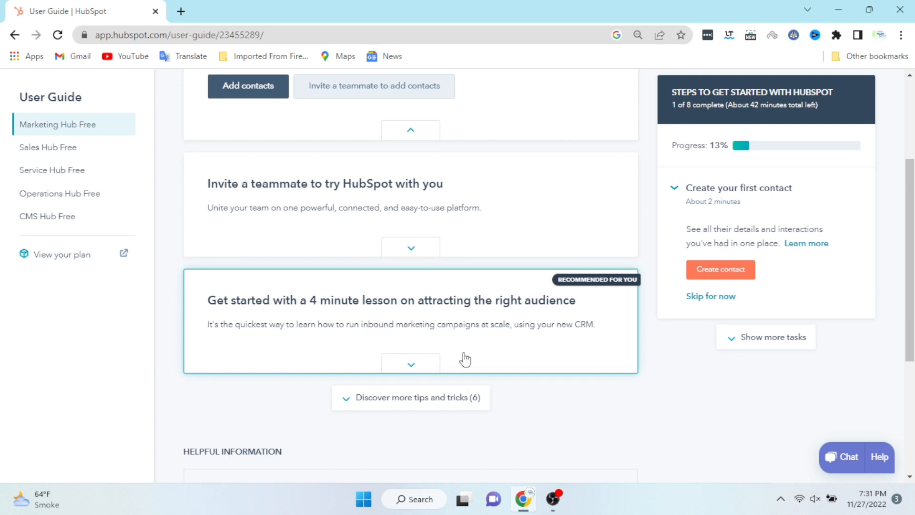
scroll(509, 372, down, 5)
scroll(450, 340, up, 8)
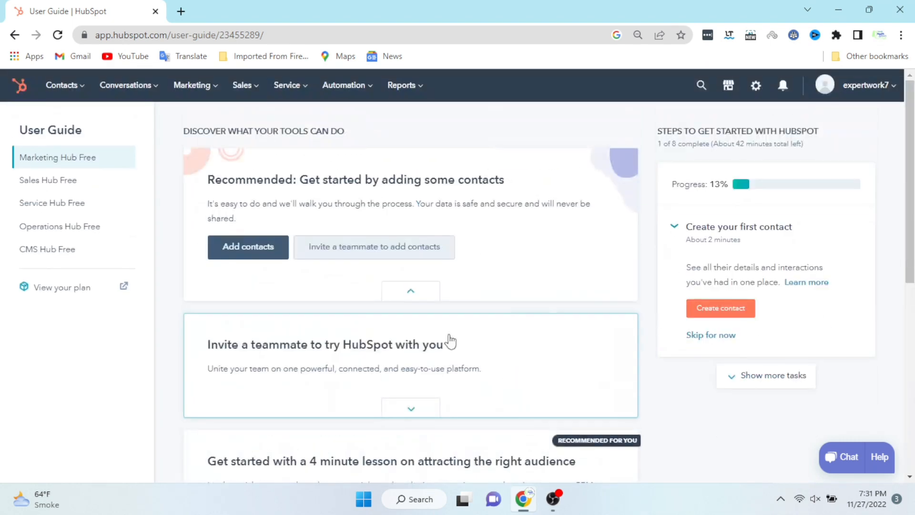
Open the Sales Hub Free guide and look through its recommended actions and frequently asked questions.
click(91, 183)
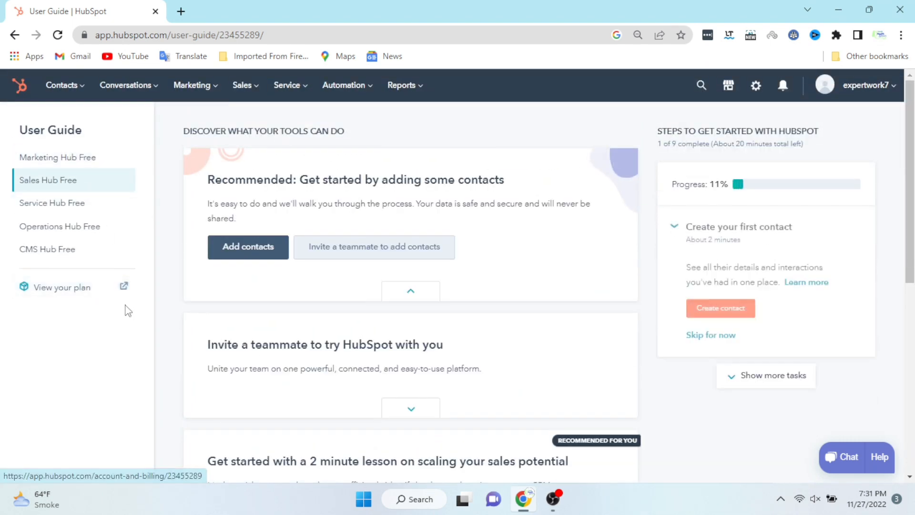
scroll(531, 305, down, 5)
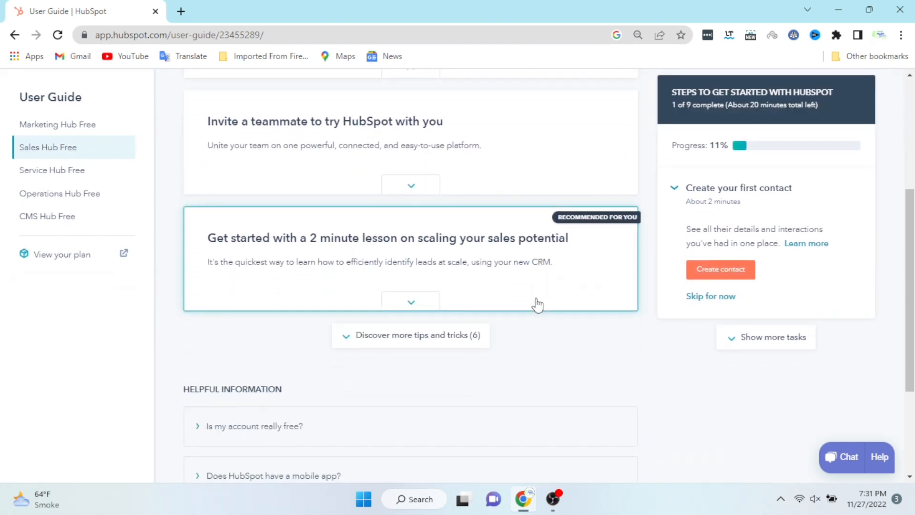
scroll(537, 305, down, 3)
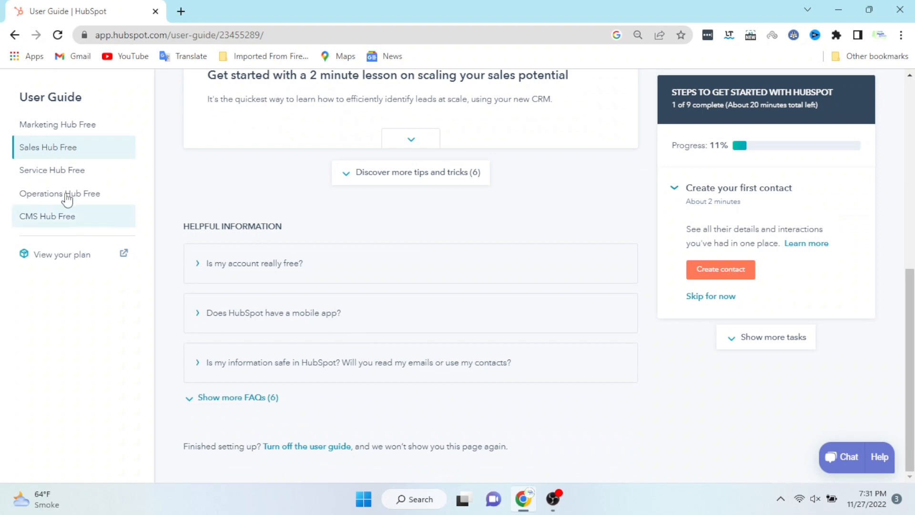
Look through the Service Hub Free and Operations Hub Free guides for their recommended actions and help topics.
click(53, 172)
scroll(248, 253, up, 3)
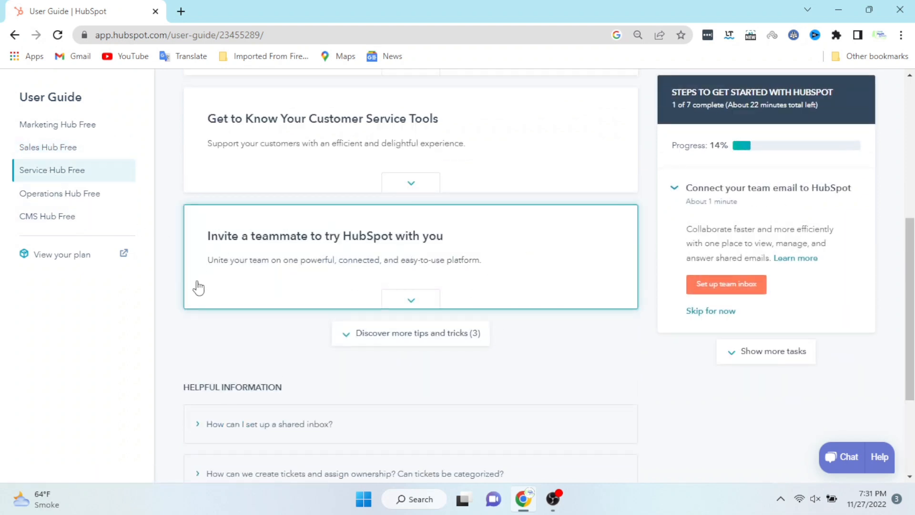
click(45, 202)
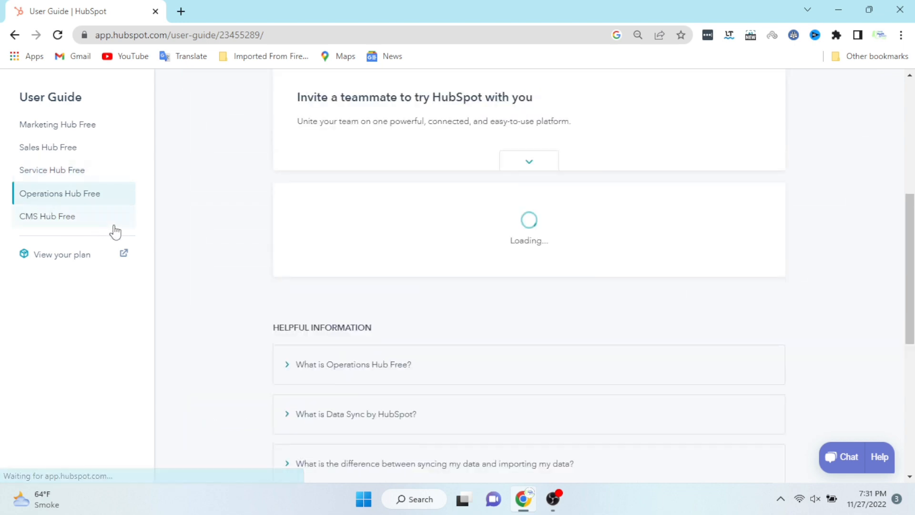
scroll(482, 206, up, 7)
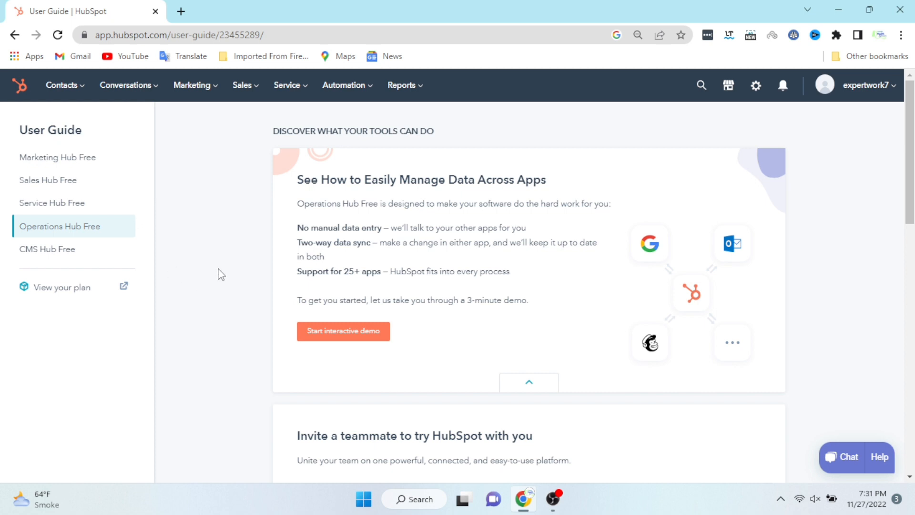
Start the drag-and-drop editor demo from the CMS Hub Free guide and close its tour at the Add a module stage.
click(95, 257)
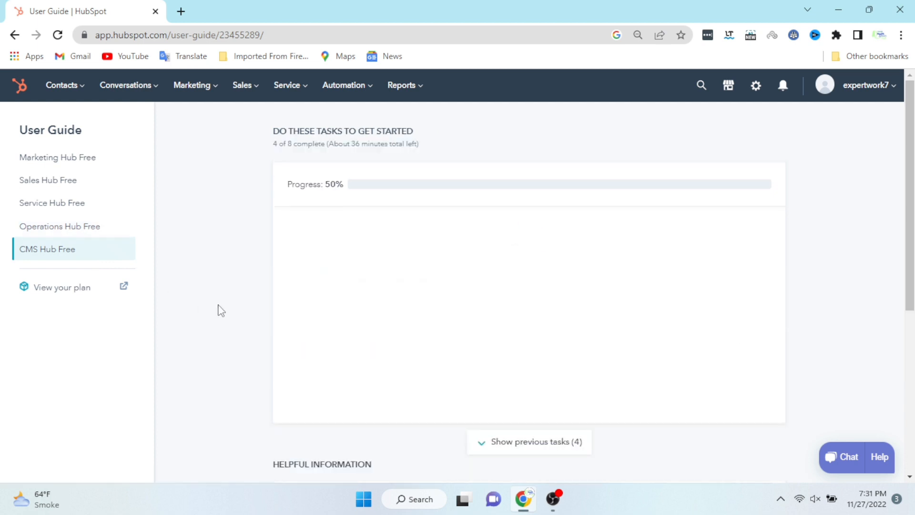
scroll(288, 357, down, 1)
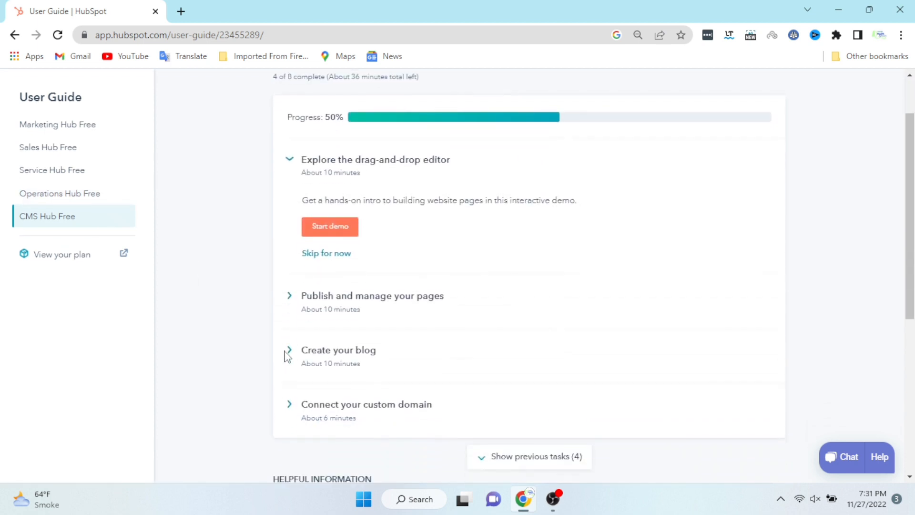
click(323, 232)
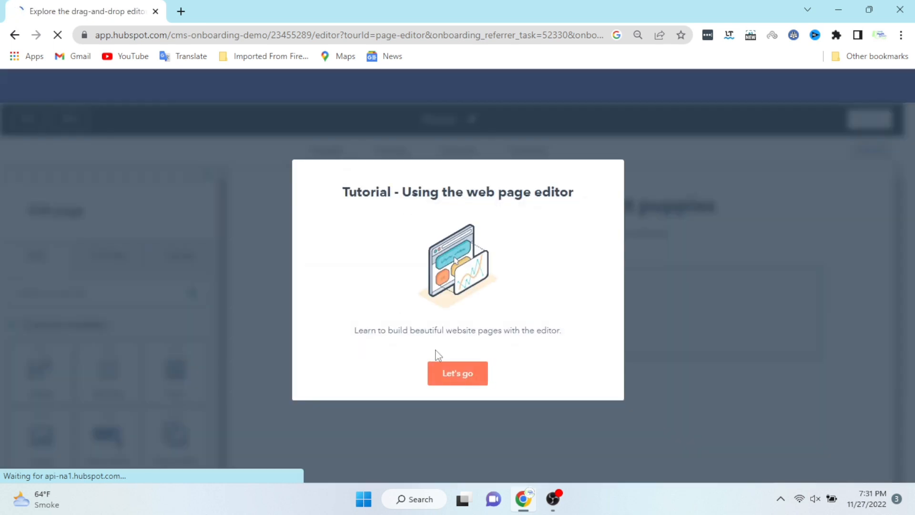
click(447, 379)
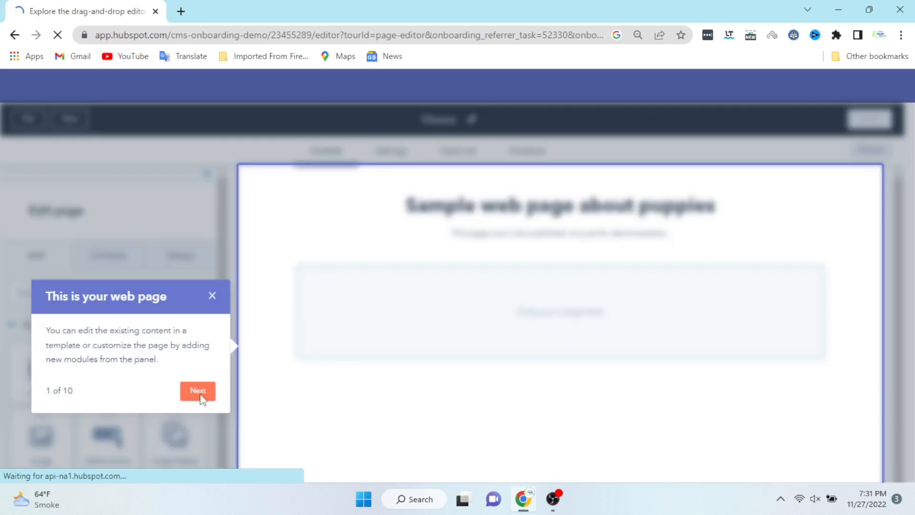
click(198, 396)
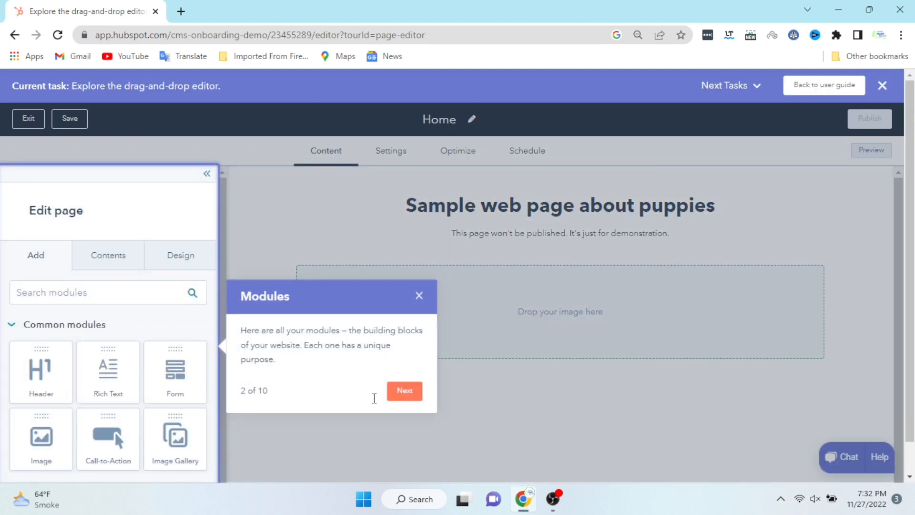
click(406, 396)
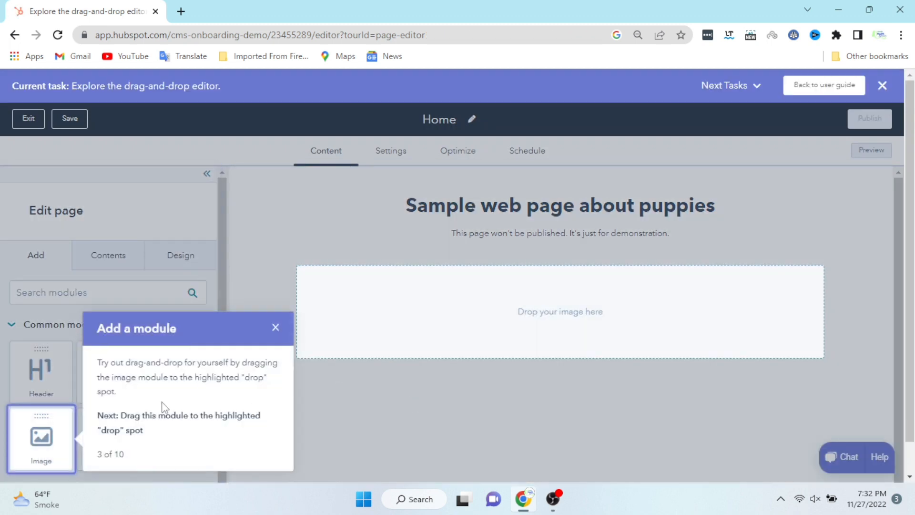
click(277, 333)
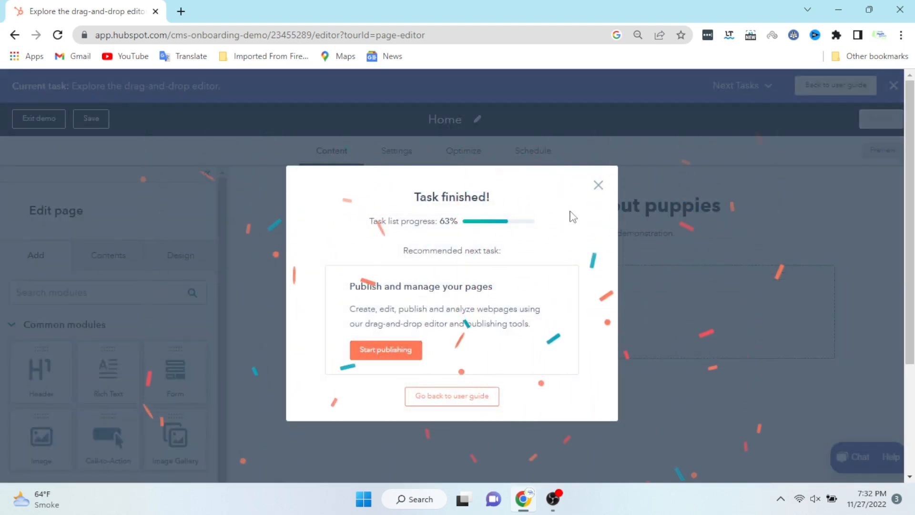
Start the Publish and manage your pages task, go through its tour and open the Pricing page for editing.
click(395, 350)
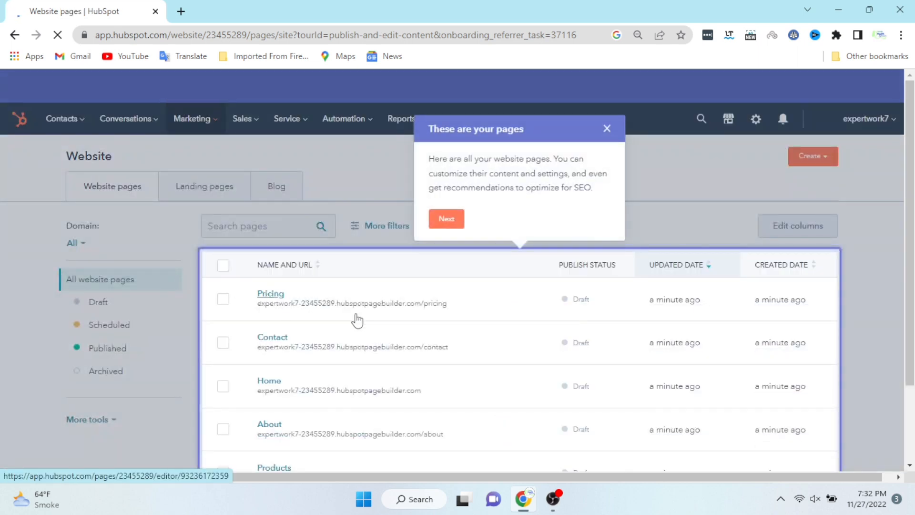
click(446, 219)
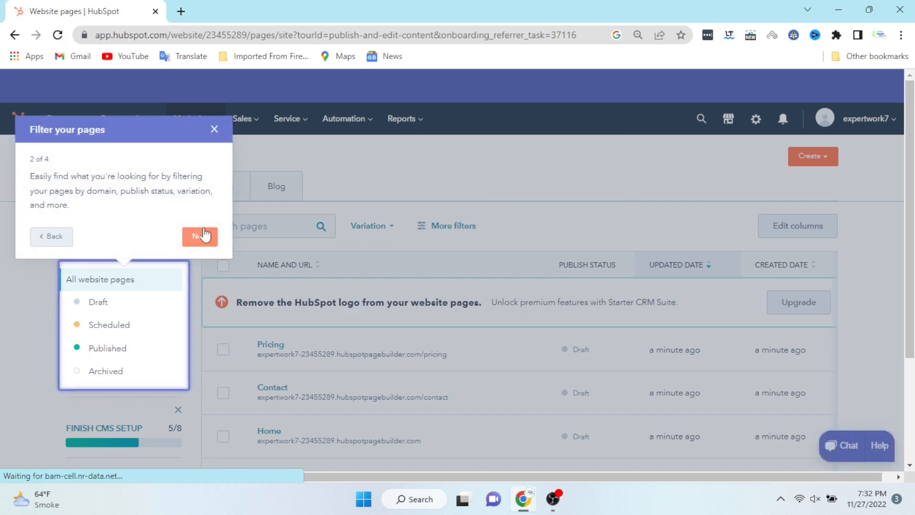
click(200, 236)
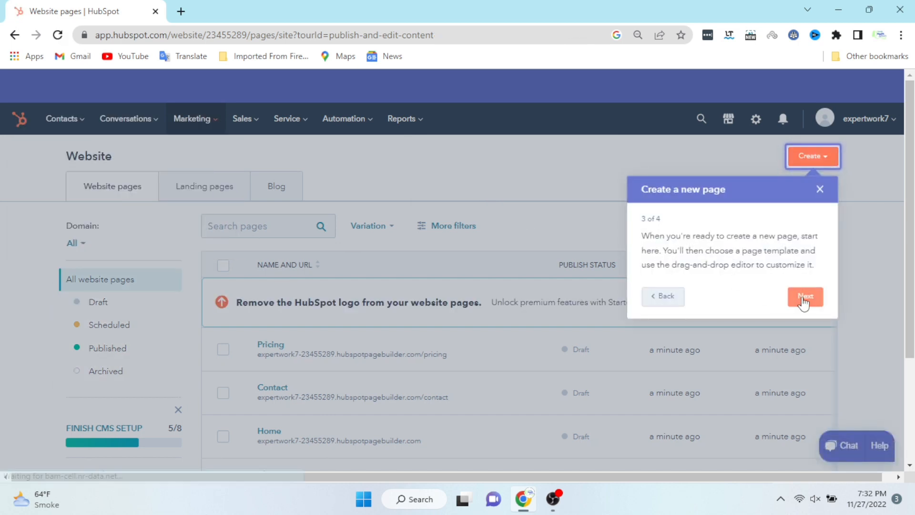
click(804, 300)
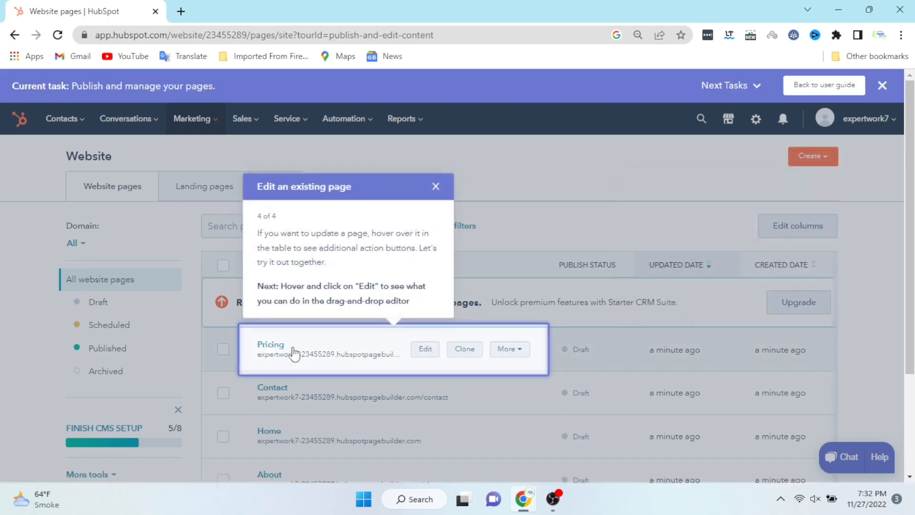
click(294, 349)
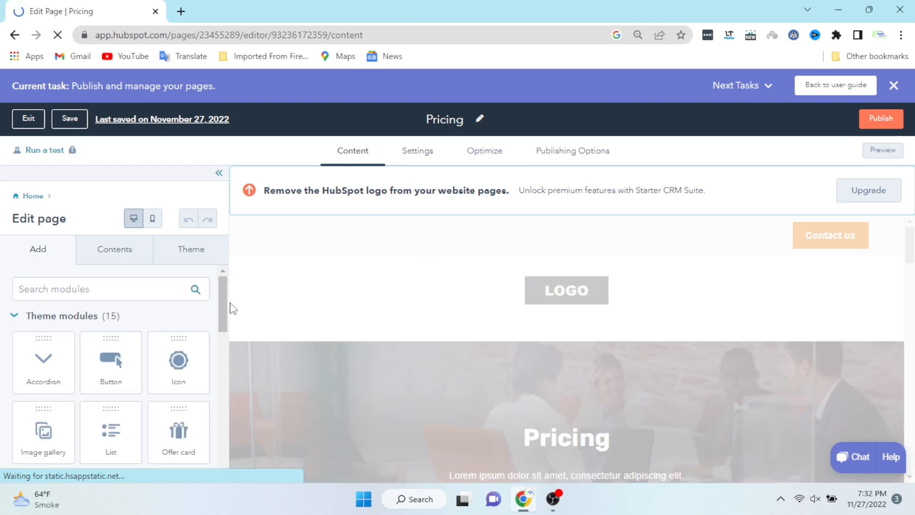
Browse the available page modules and open the Pricing page's header in the global content editor.
drag(222, 302, 227, 436)
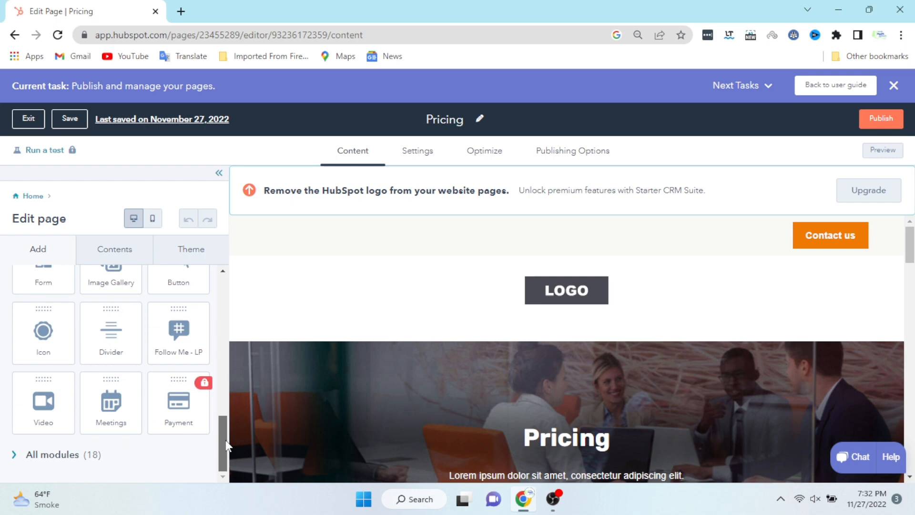
click(291, 387)
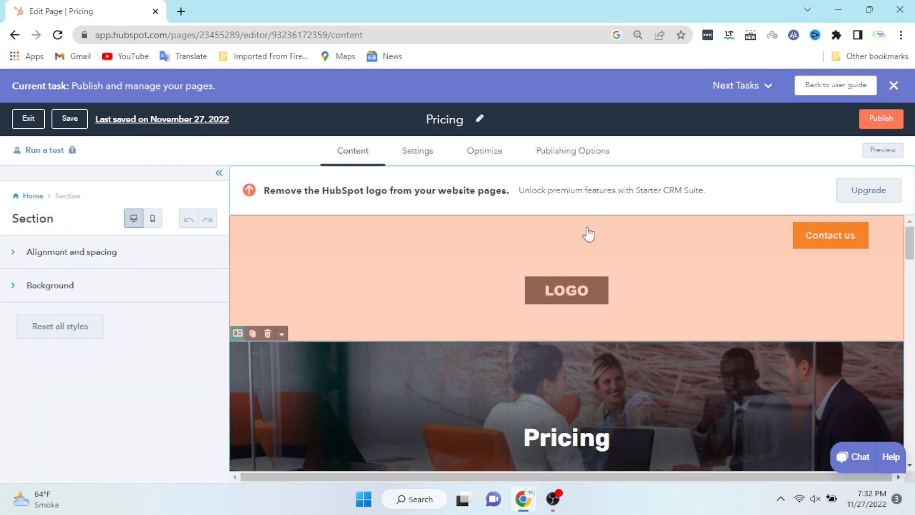
click(589, 290)
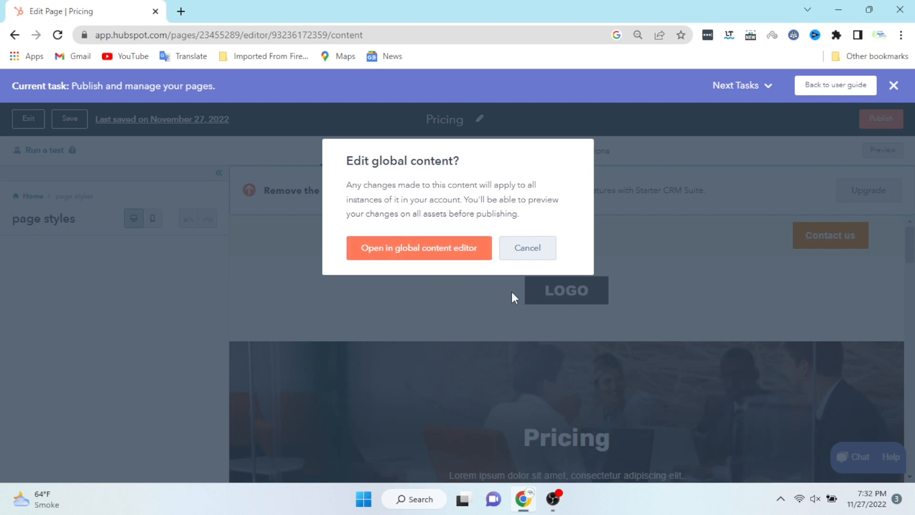
click(469, 258)
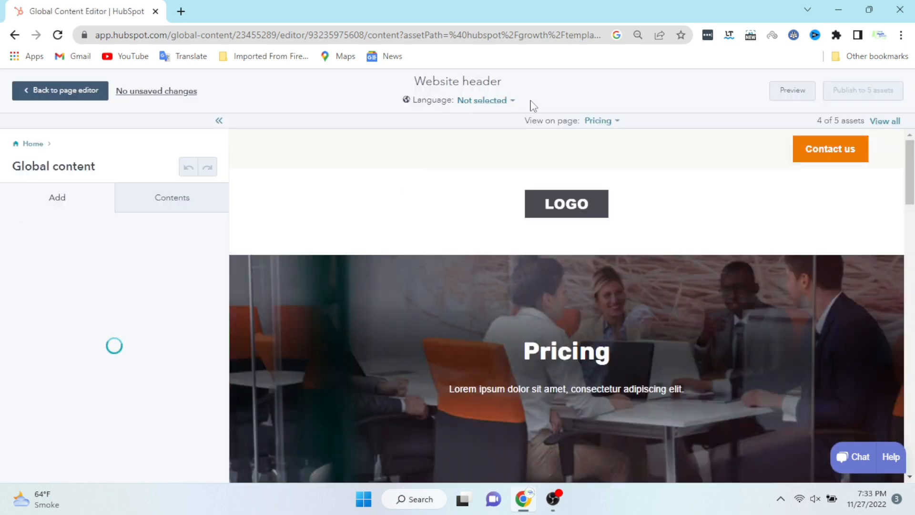
click(159, 201)
click(63, 204)
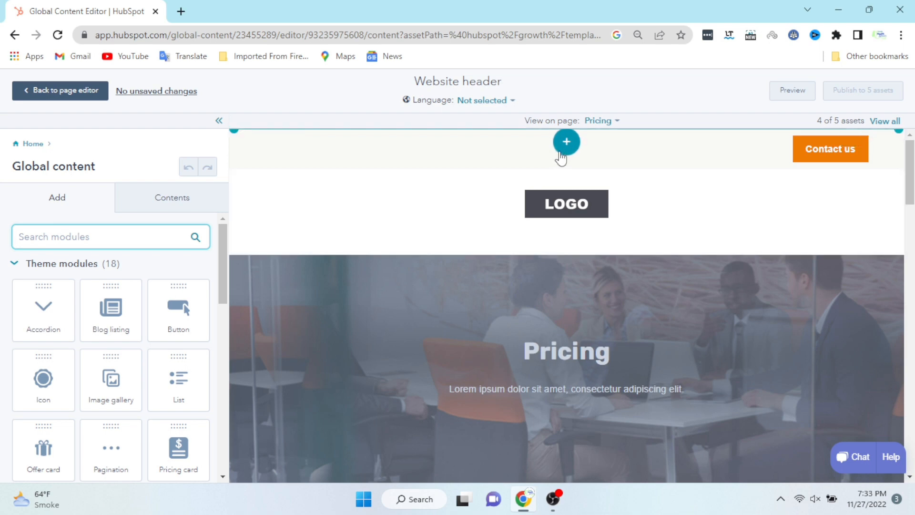
Select the website header module and examine its layout choices and logo settings.
click(571, 205)
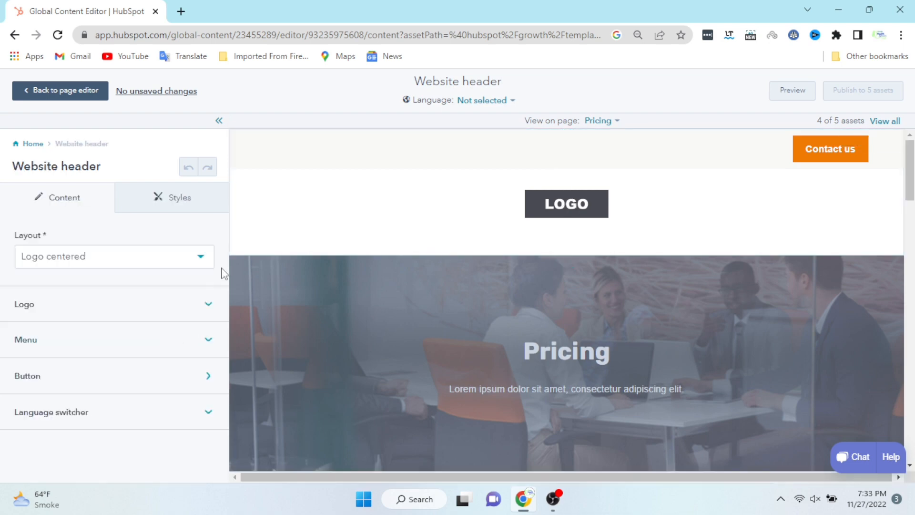
click(206, 307)
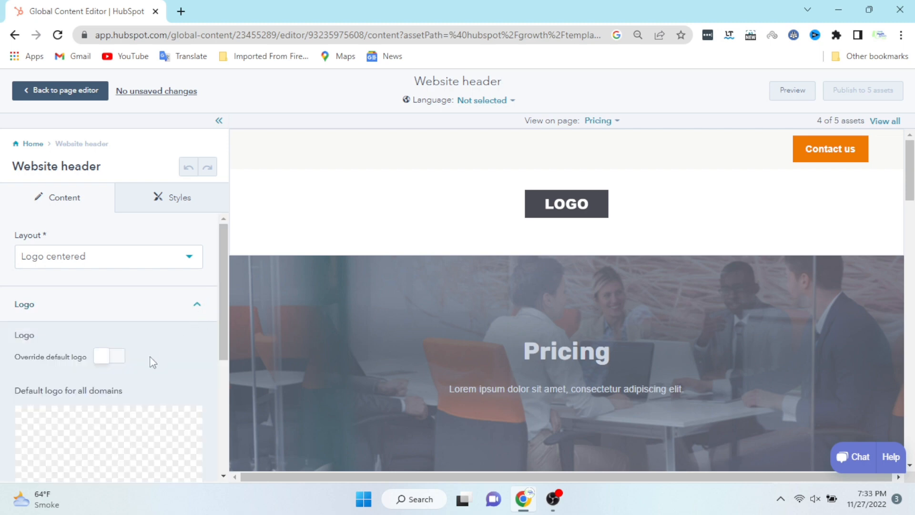
scroll(115, 370, down, 2)
scroll(116, 369, down, 3)
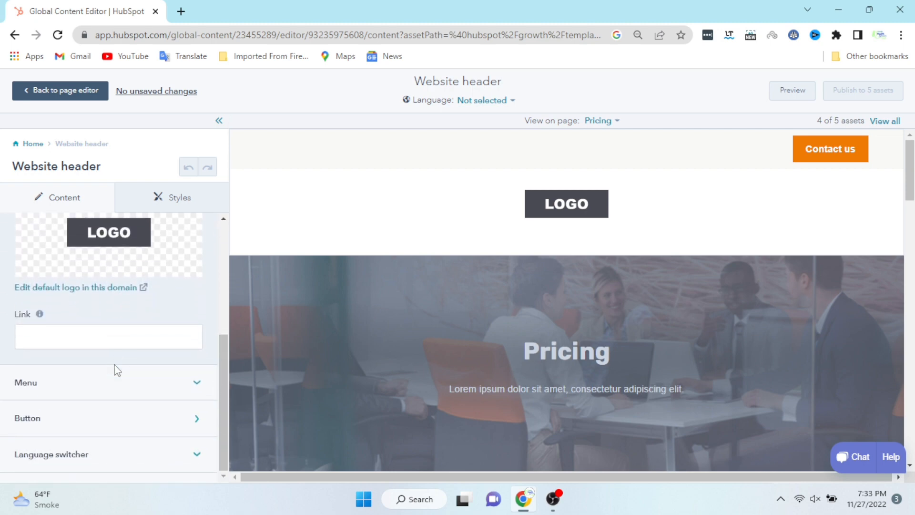
scroll(116, 369, up, 3)
scroll(116, 369, up, 2)
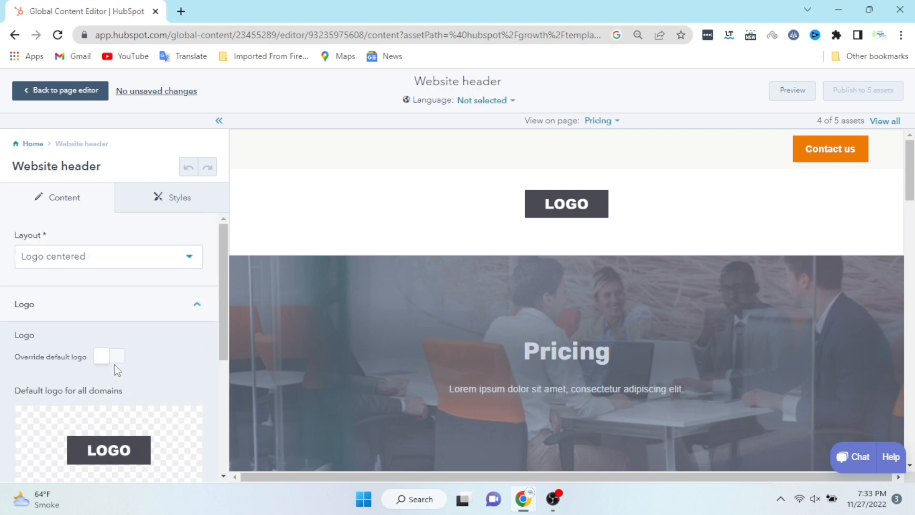
click(109, 267)
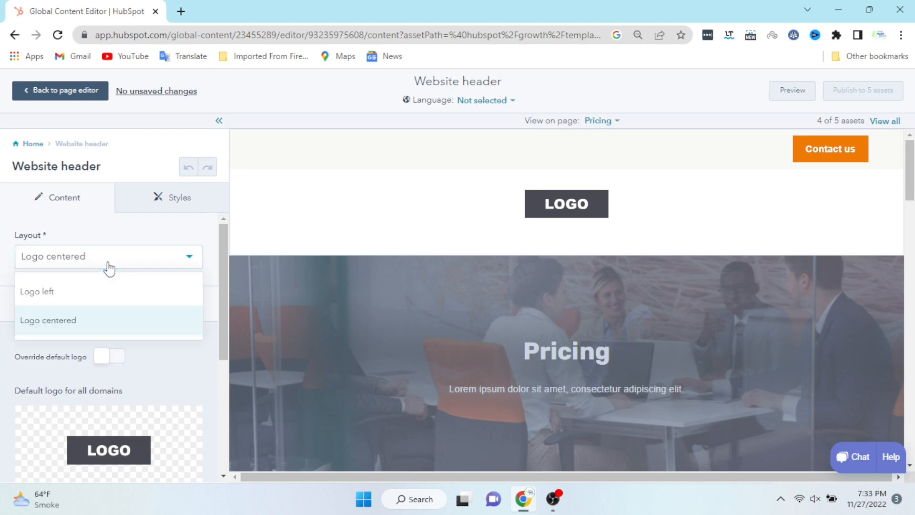
click(109, 267)
scroll(127, 327, down, 4)
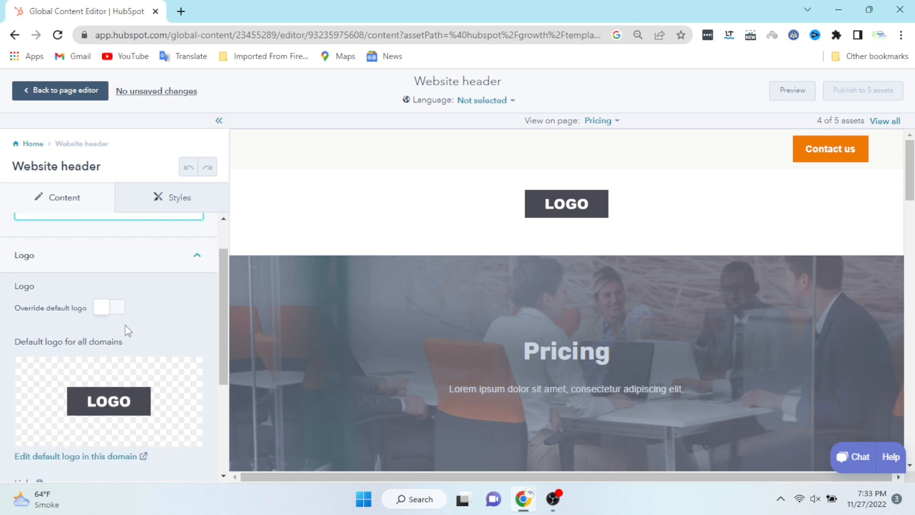
scroll(127, 329, down, 3)
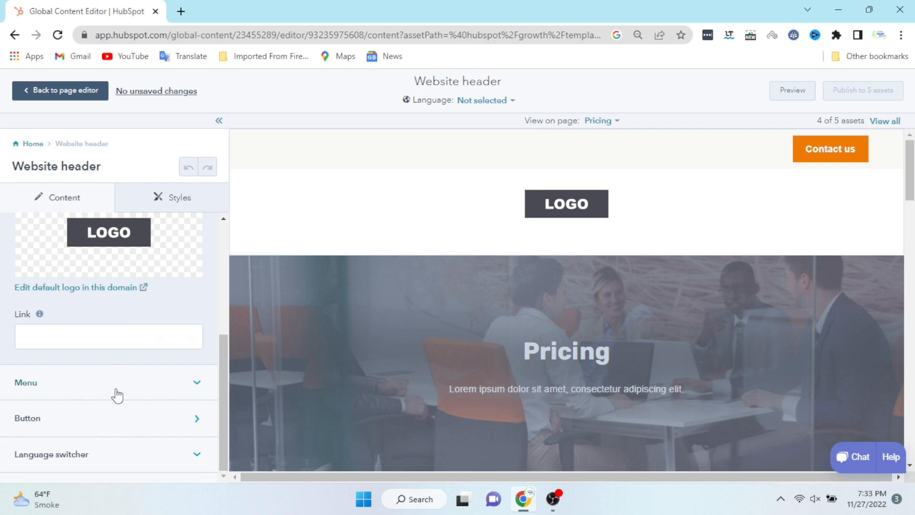
Examine the website header's menu settings and its Contact us button's text and link options.
click(117, 394)
scroll(149, 388, down, 4)
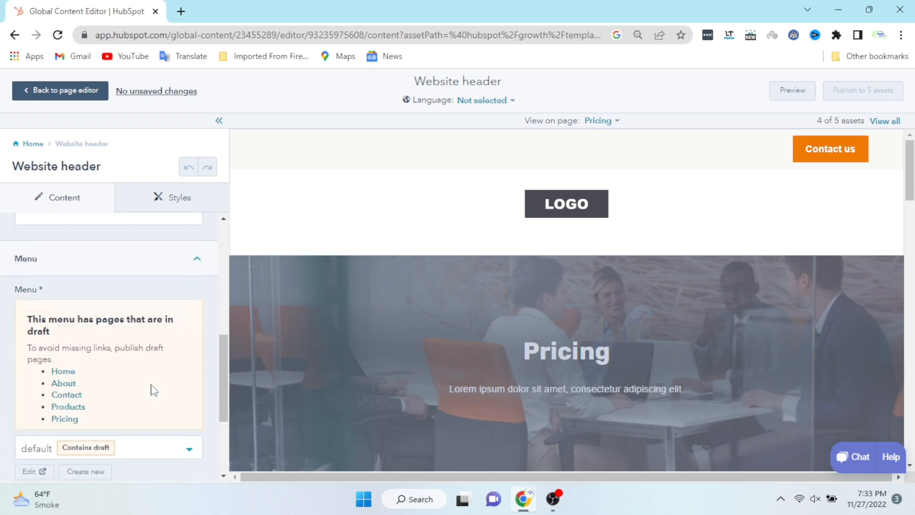
scroll(149, 359, down, 2)
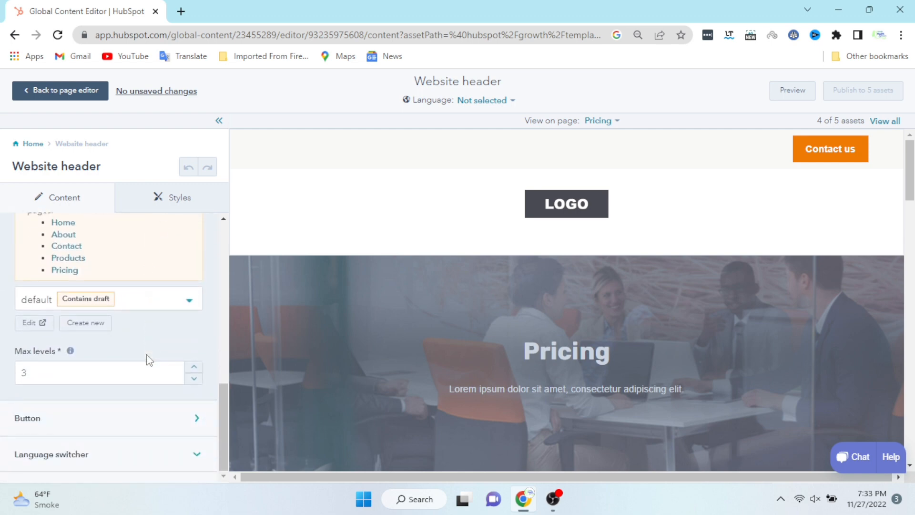
click(94, 429)
scroll(196, 388, down, 2)
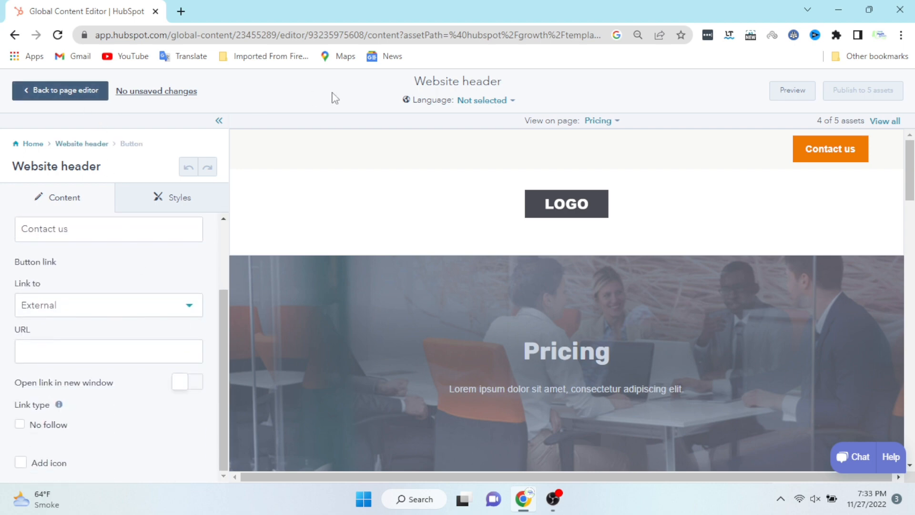
Return to the Pricing page editor and review the page's content down to the footer and the theme modules.
click(70, 97)
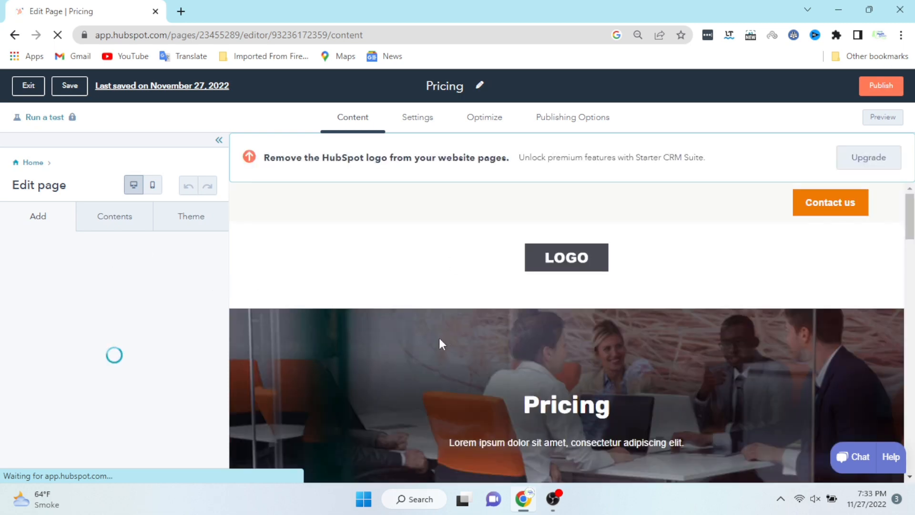
scroll(439, 335, down, 8)
scroll(438, 340, down, 10)
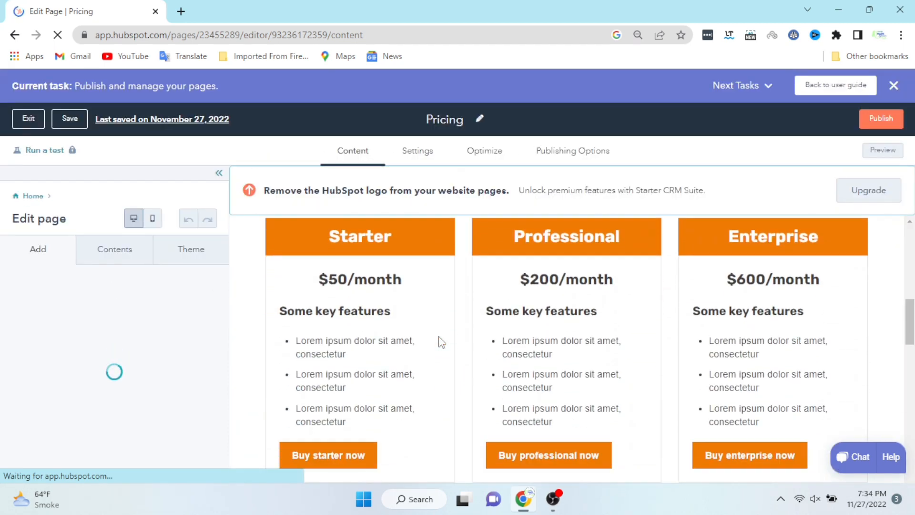
scroll(442, 342, down, 10)
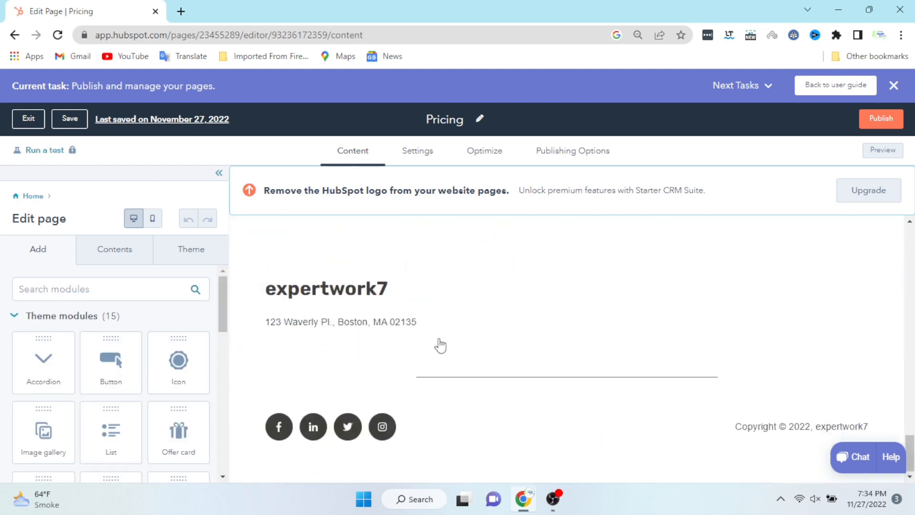
scroll(440, 345, up, 10)
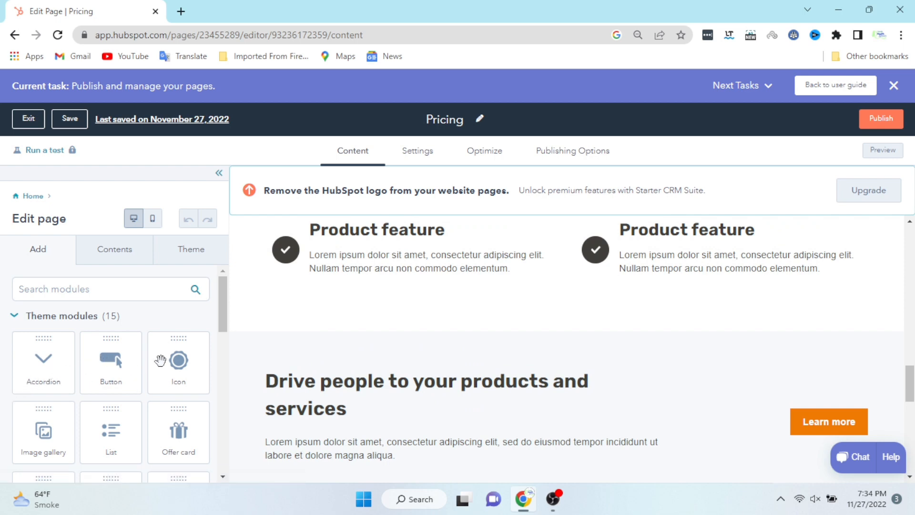
scroll(171, 362, down, 5)
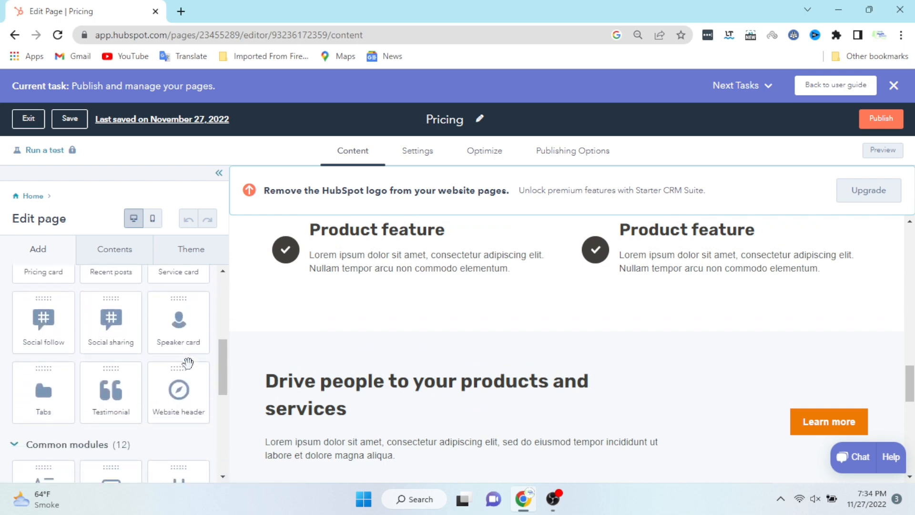
Start the free 14-day CMS Hub Professional trial through the Pricing page's A/B test feature.
scroll(188, 363, down, 6)
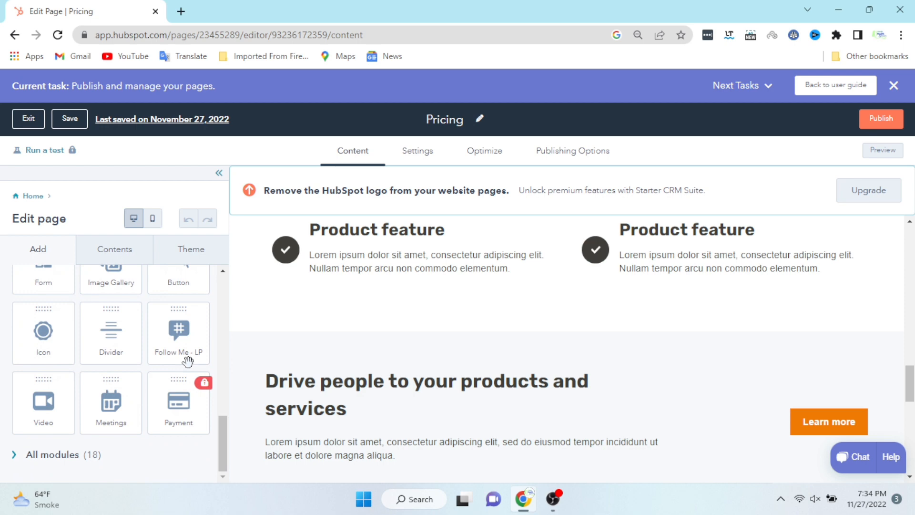
scroll(460, 338, down, 10)
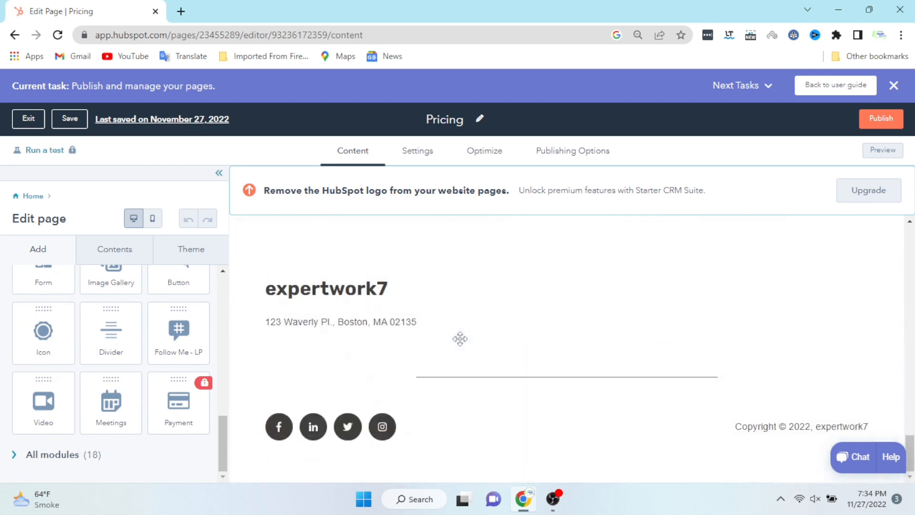
scroll(460, 338, up, 20)
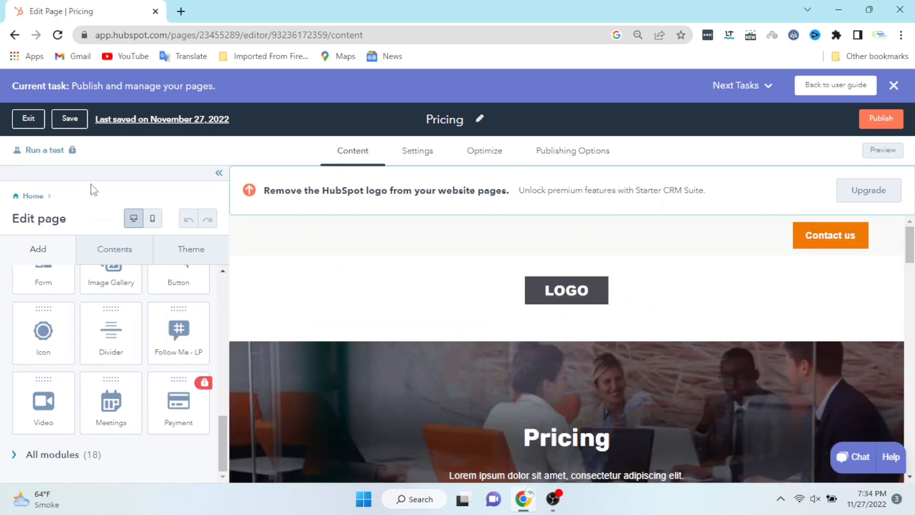
click(29, 151)
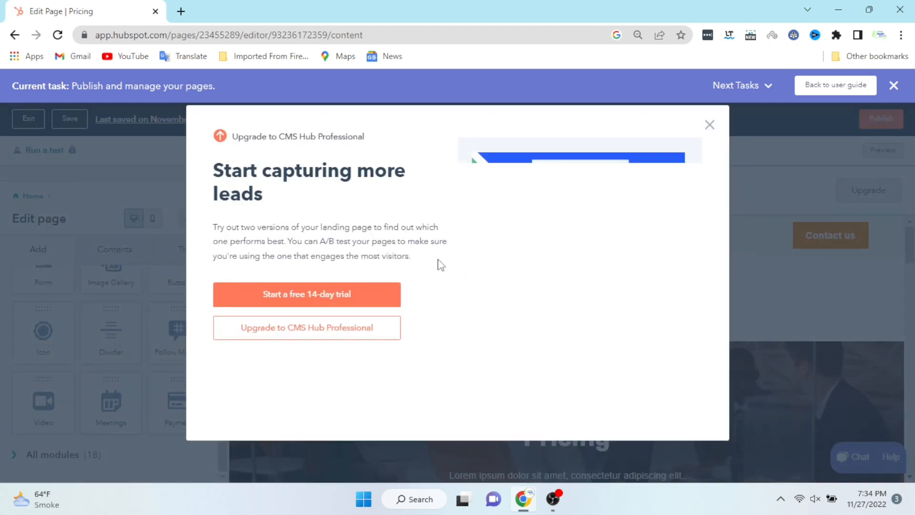
click(336, 296)
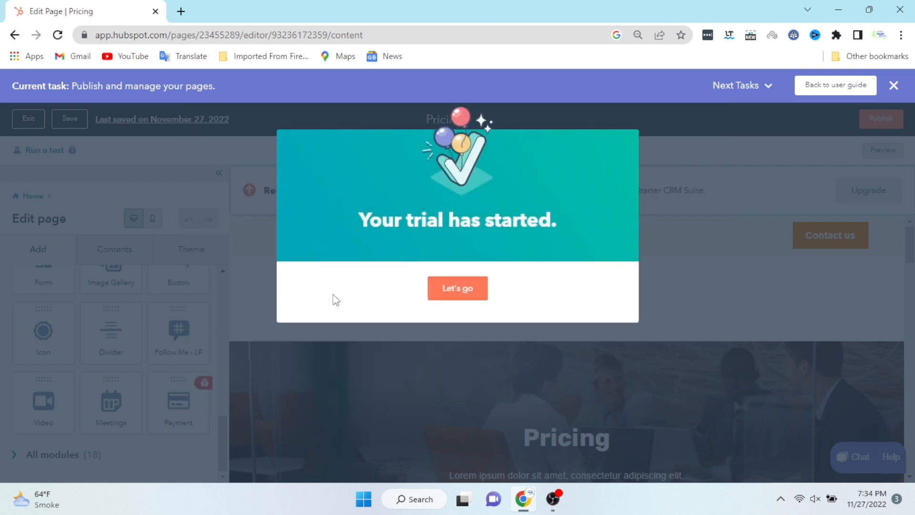
click(481, 290)
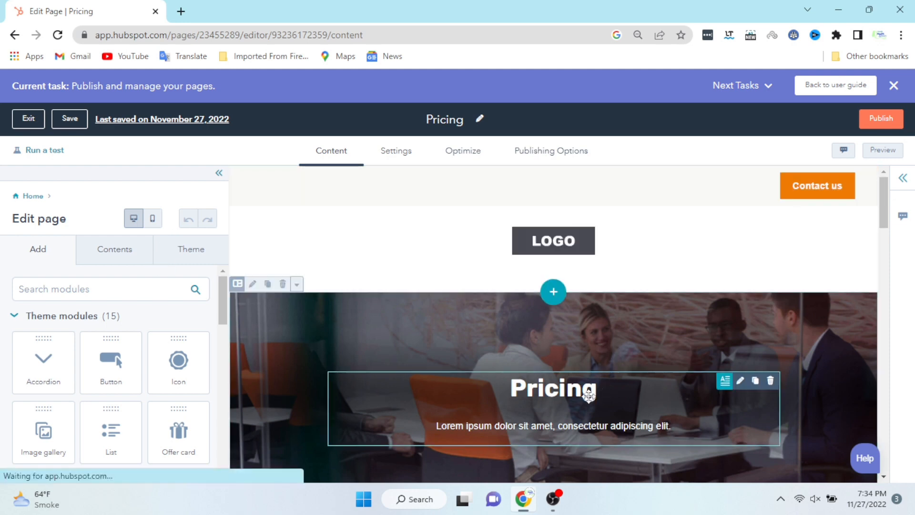
Exit the Pricing page editor and review the CMS Hub Professional trial guide from HubDB to Site Pages.
scroll(567, 404, down, 9)
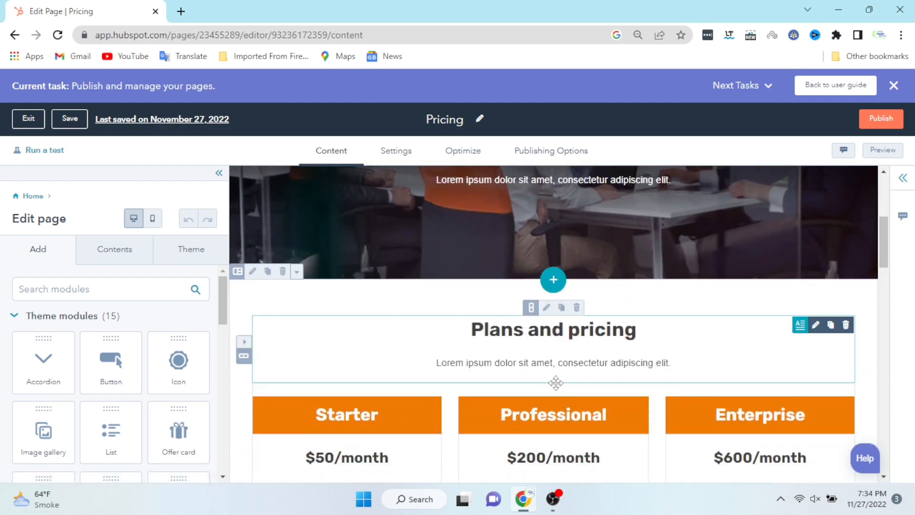
scroll(523, 400, down, 10)
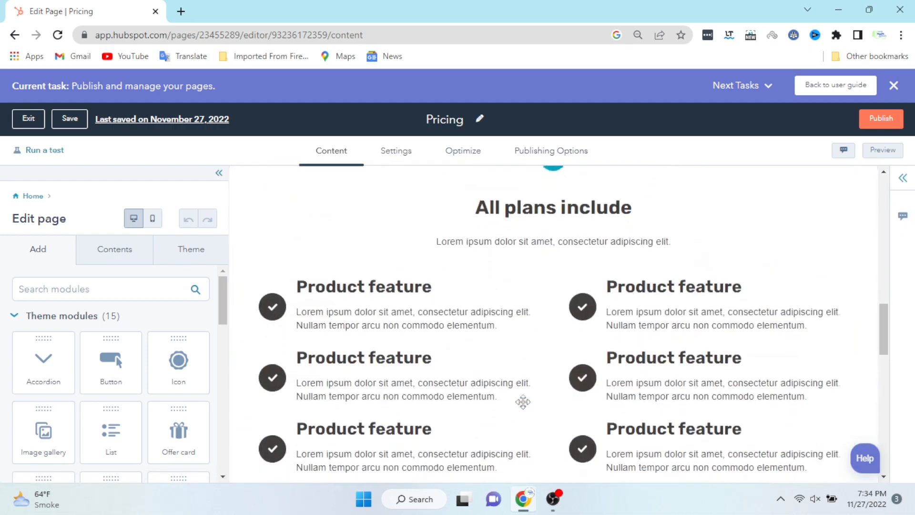
scroll(523, 402, up, 19)
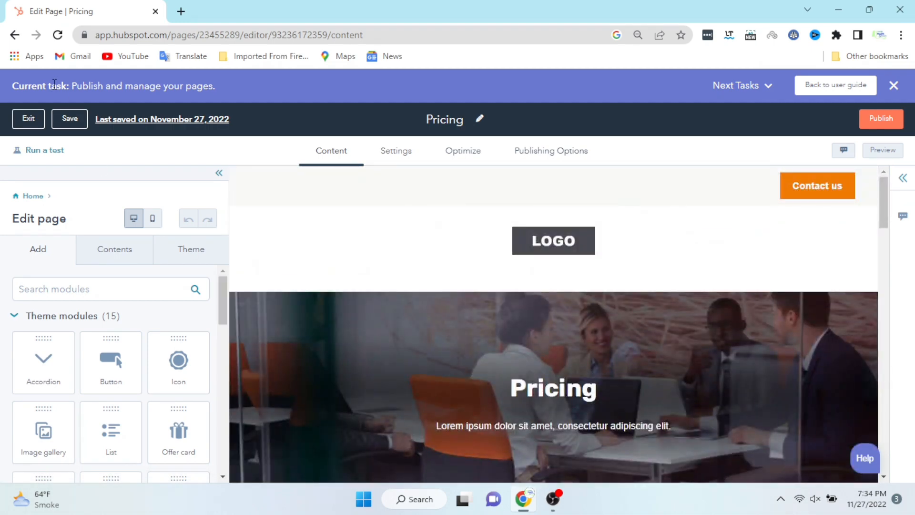
click(28, 122)
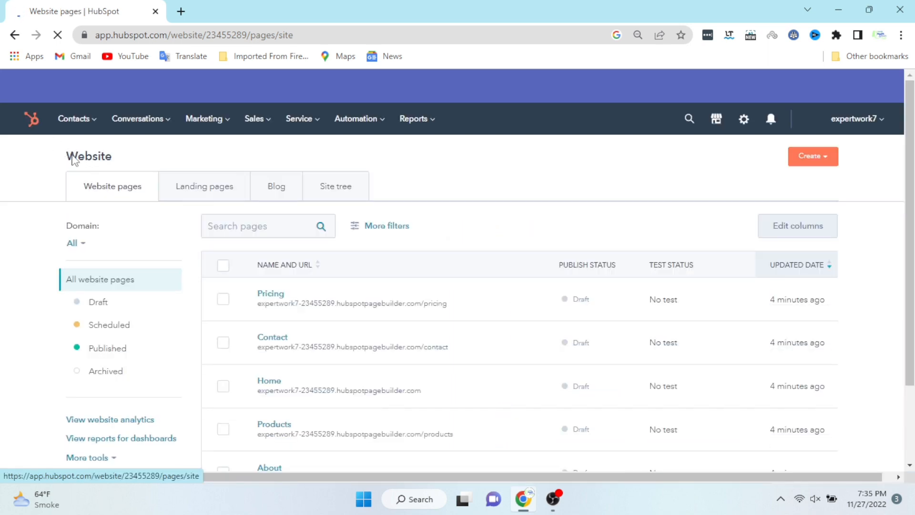
click(15, 127)
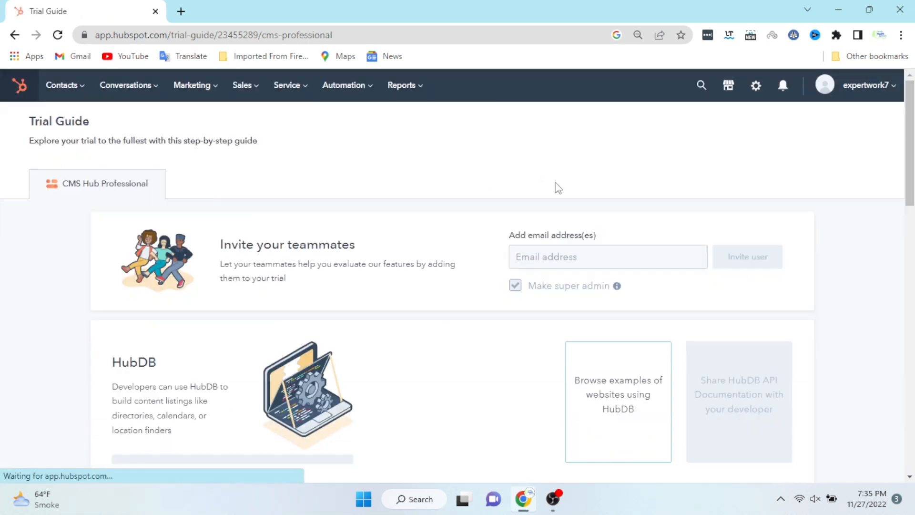
scroll(558, 268, down, 15)
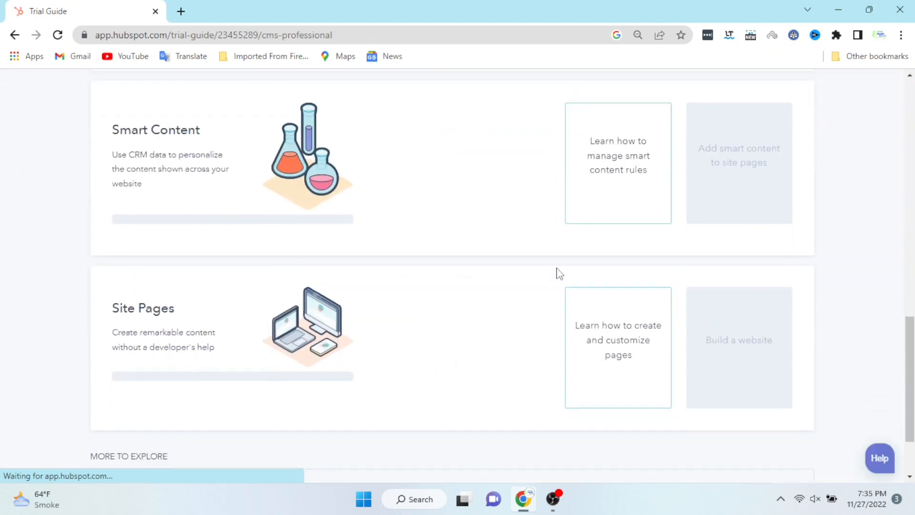
scroll(559, 273, up, 15)
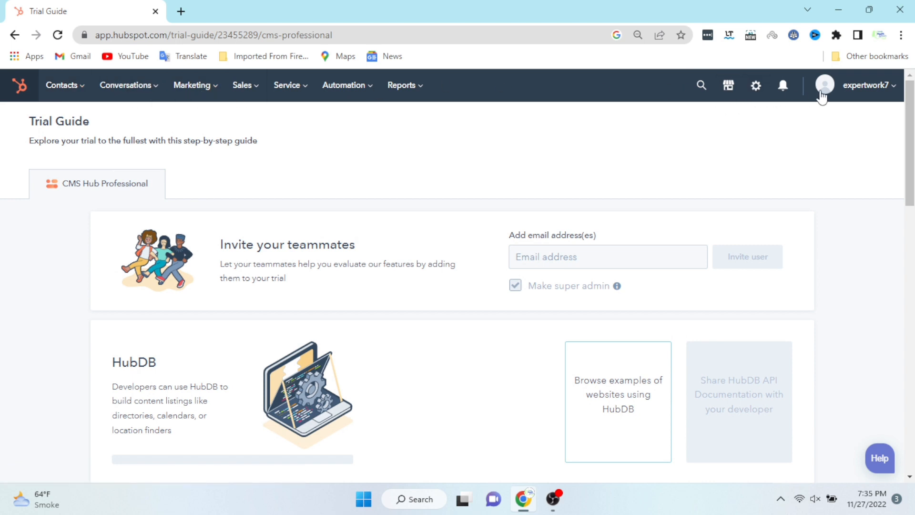
Open the account setup user guide and check the plan's products and add-ons, including CMS Hub Professional.
click(822, 96)
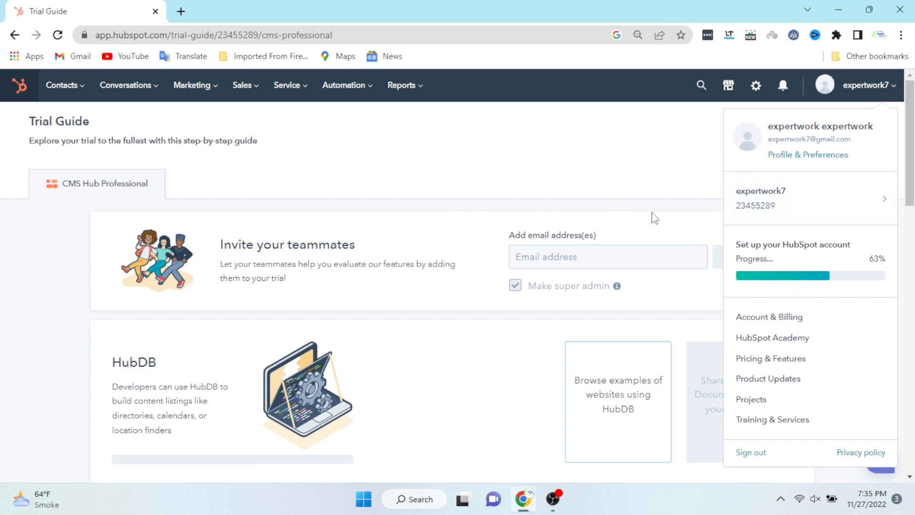
click(790, 252)
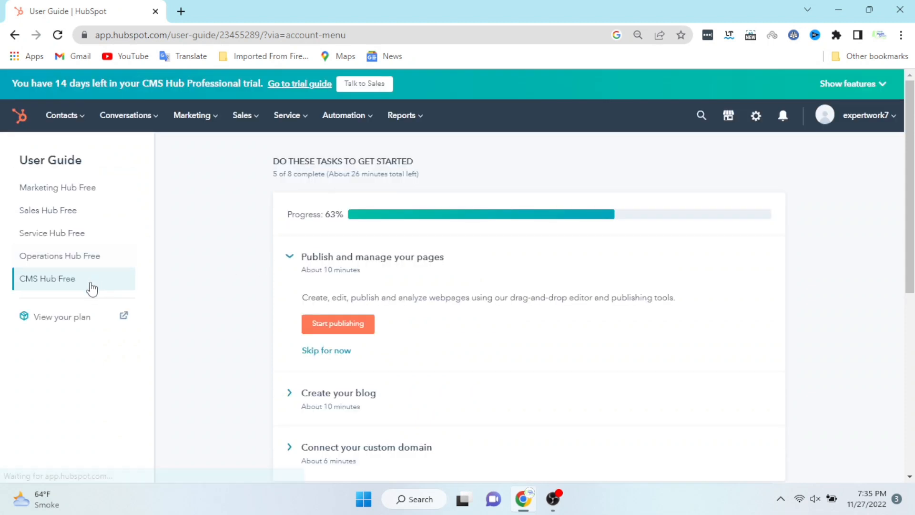
click(86, 324)
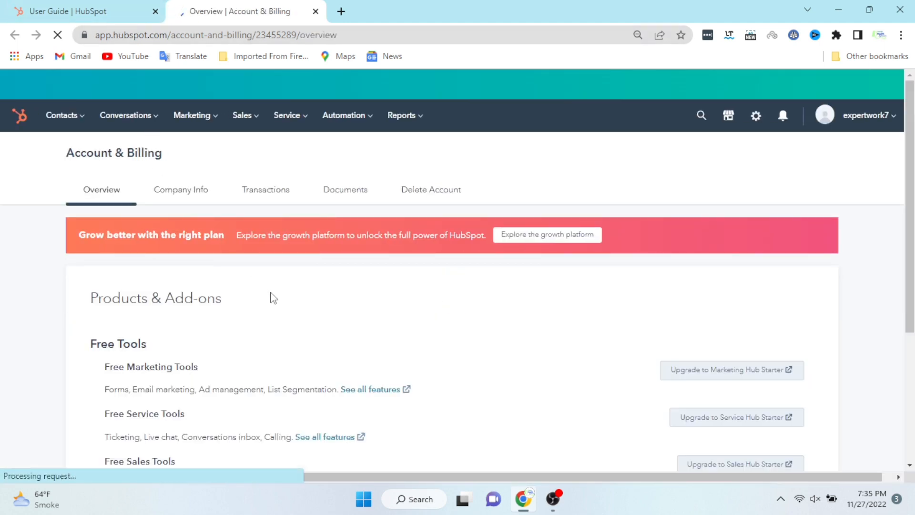
scroll(308, 332, down, 4)
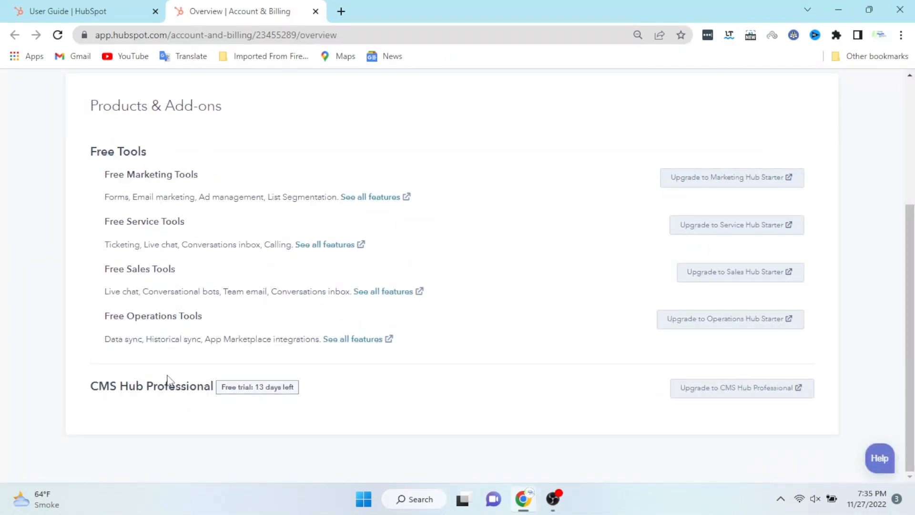
triple_click(162, 381)
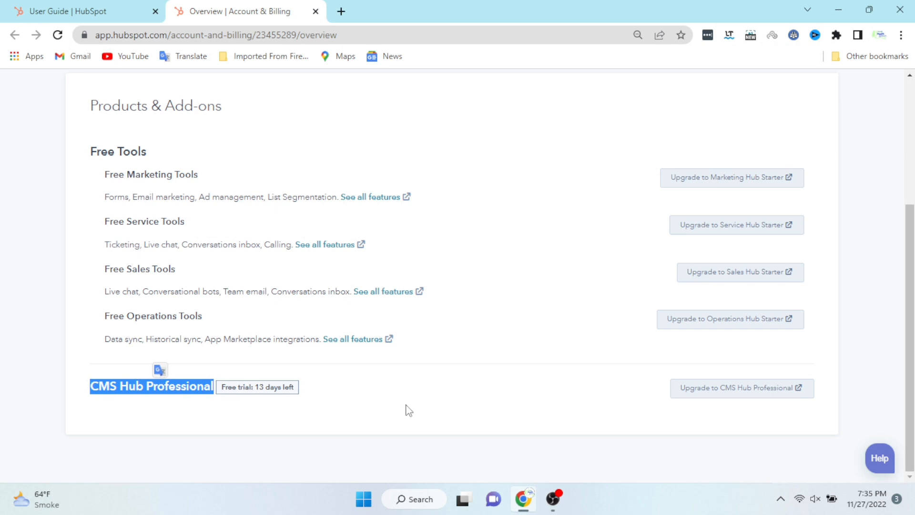
click(409, 410)
scroll(406, 409, up, 4)
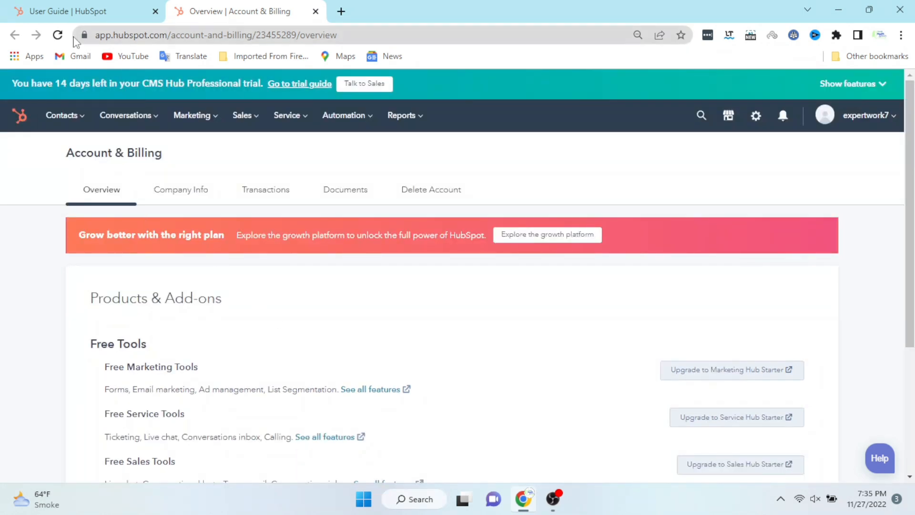
Return to the user guide and review its helpful information and the remaining and previous getting-started tasks.
click(71, 12)
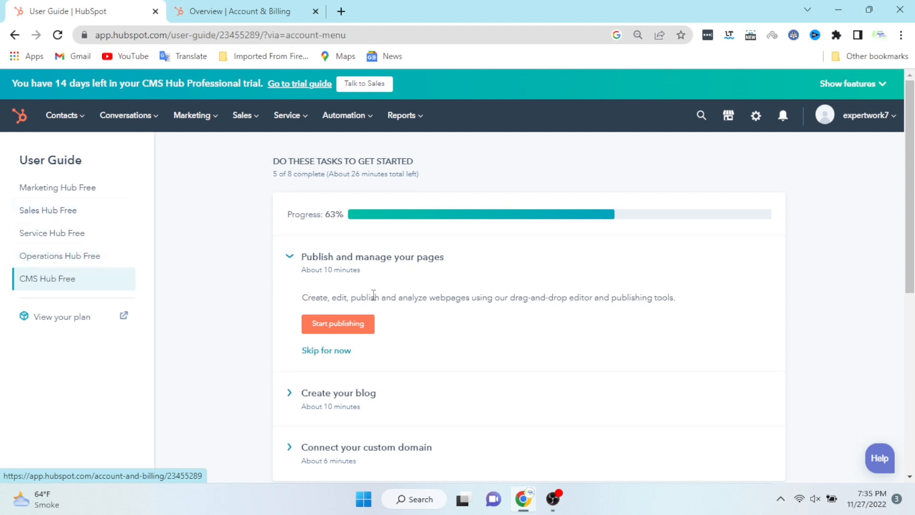
scroll(373, 294, down, 6)
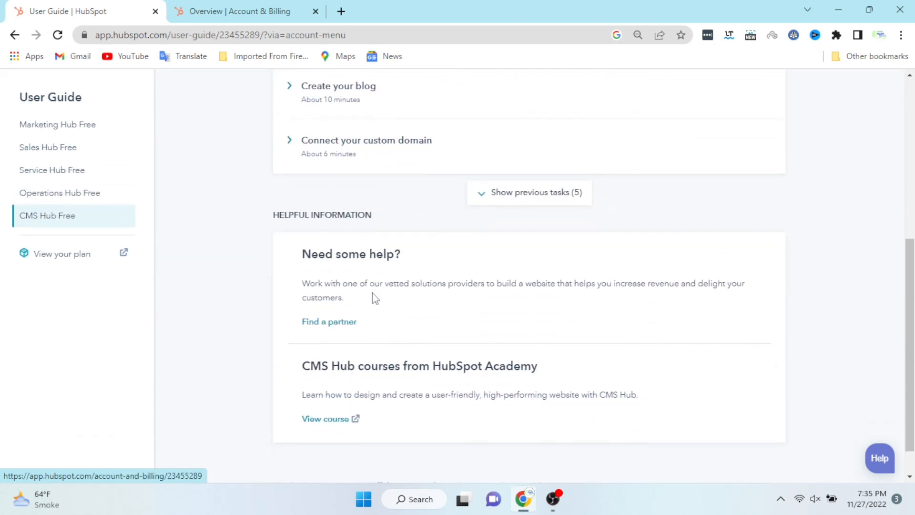
scroll(374, 297, down, 1)
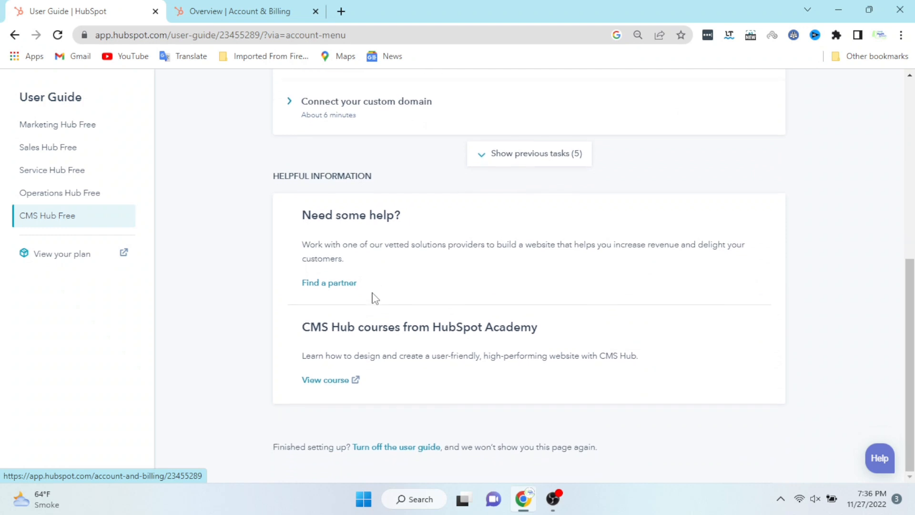
scroll(410, 320, up, 6)
scroll(480, 357, down, 2)
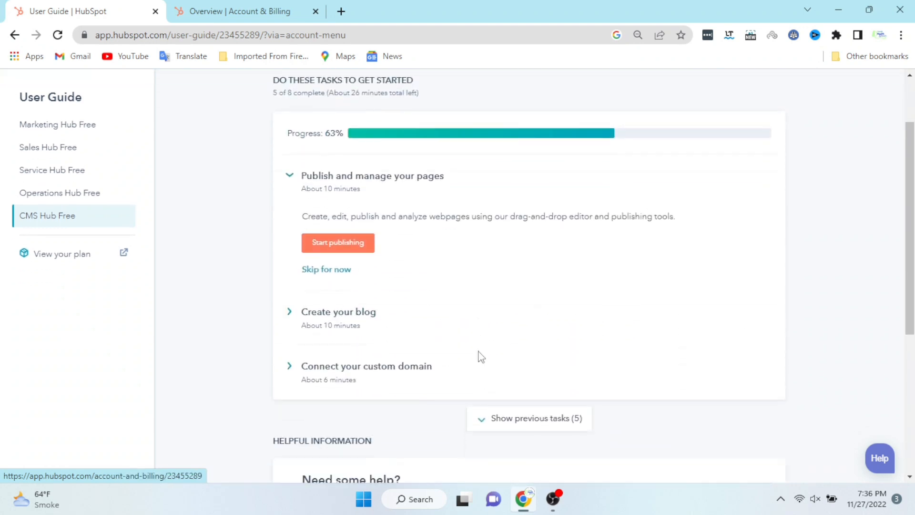
click(494, 370)
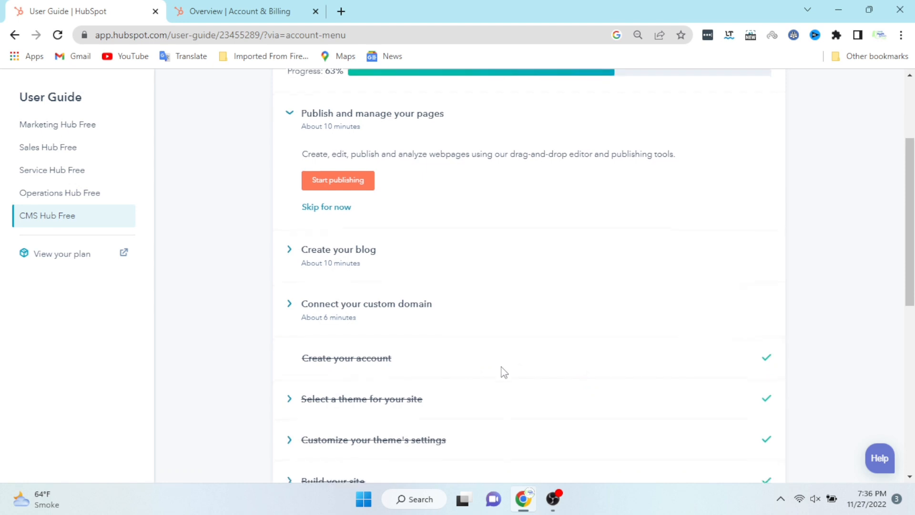
scroll(503, 372, down, 4)
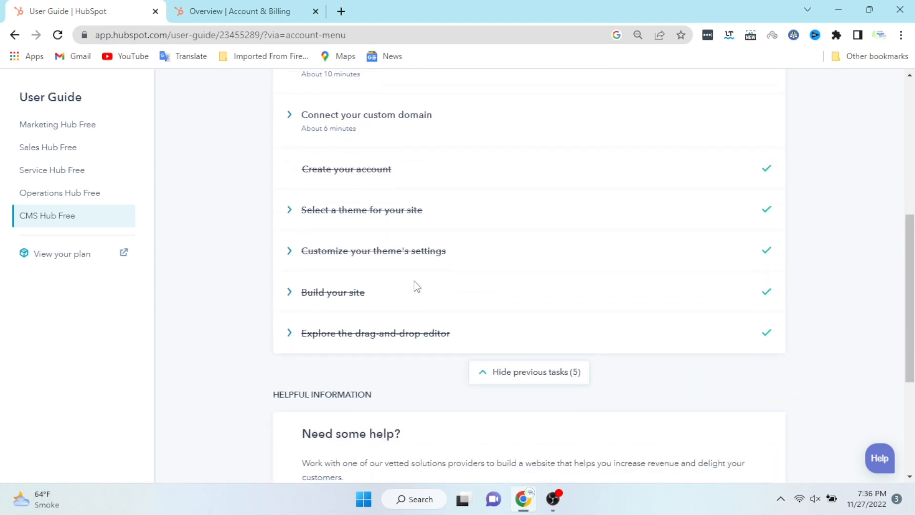
scroll(376, 248, up, 7)
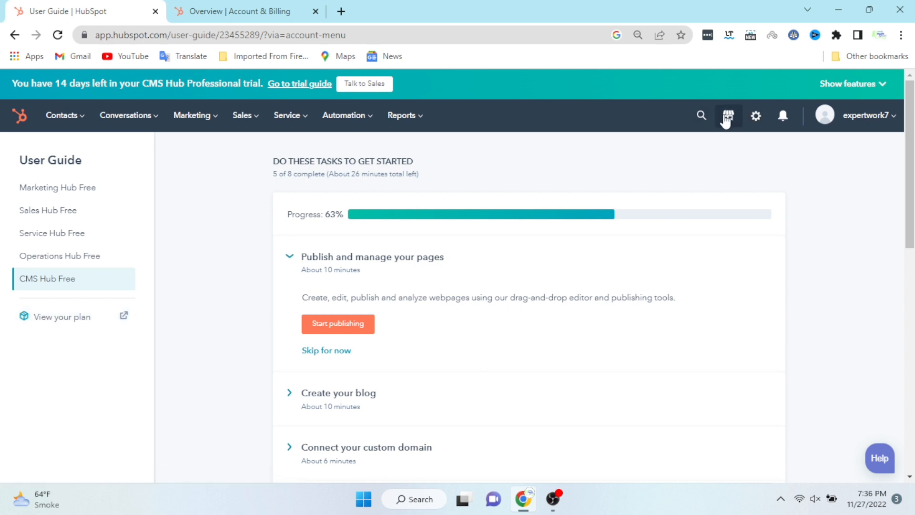
Examine the marketplace options and the list of features in the CMS Hub Professional trial.
click(727, 117)
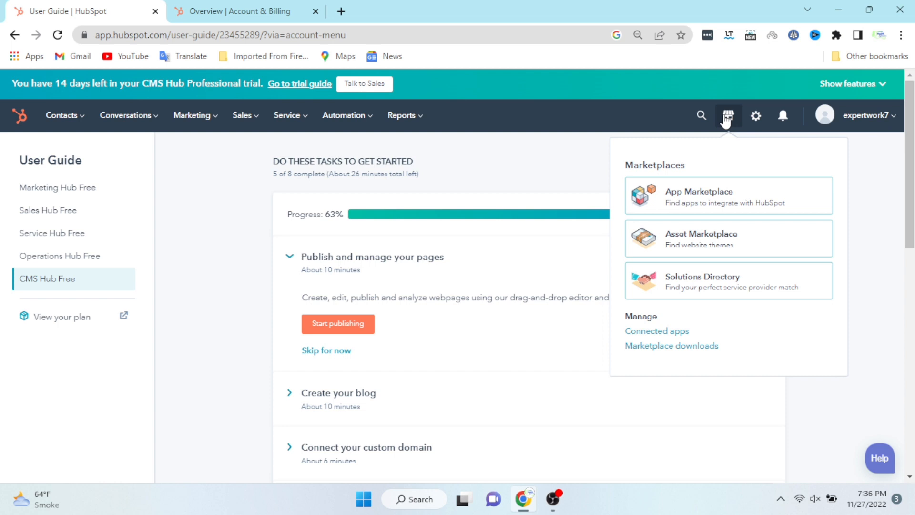
click(727, 118)
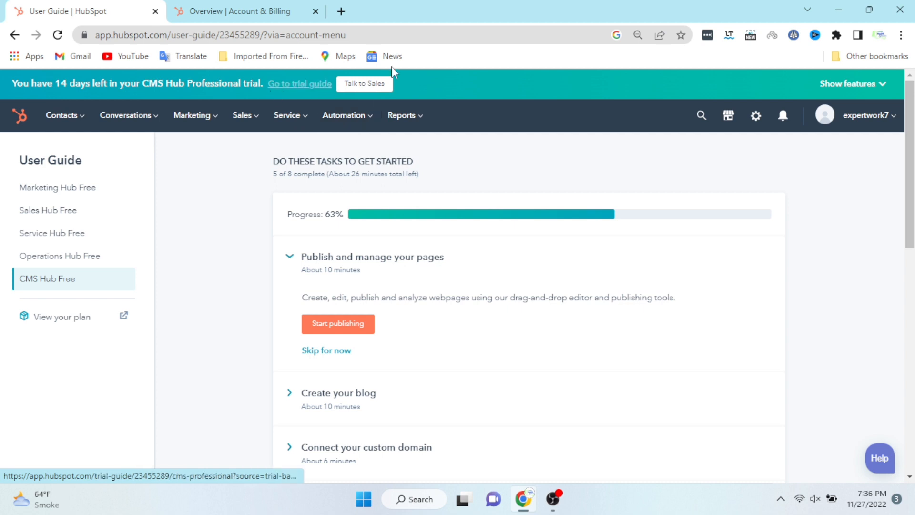
click(853, 84)
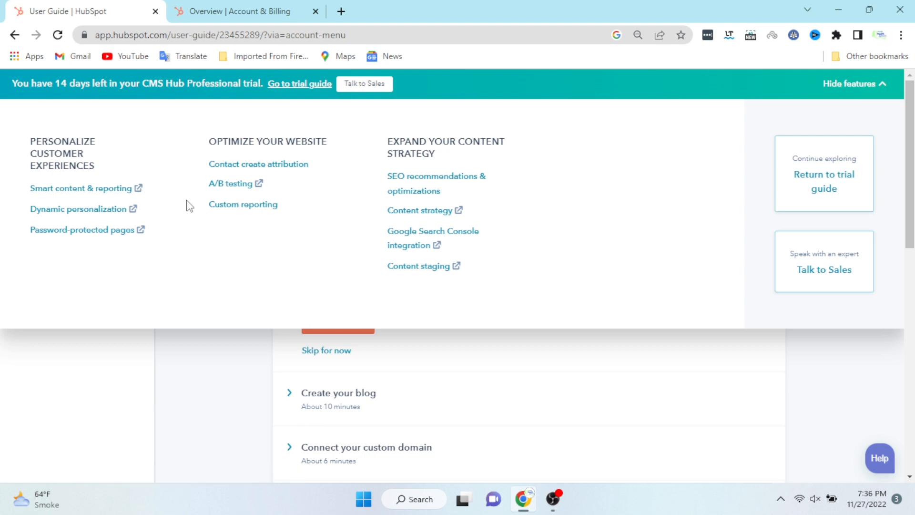
drag(384, 171, 507, 272)
click(506, 271)
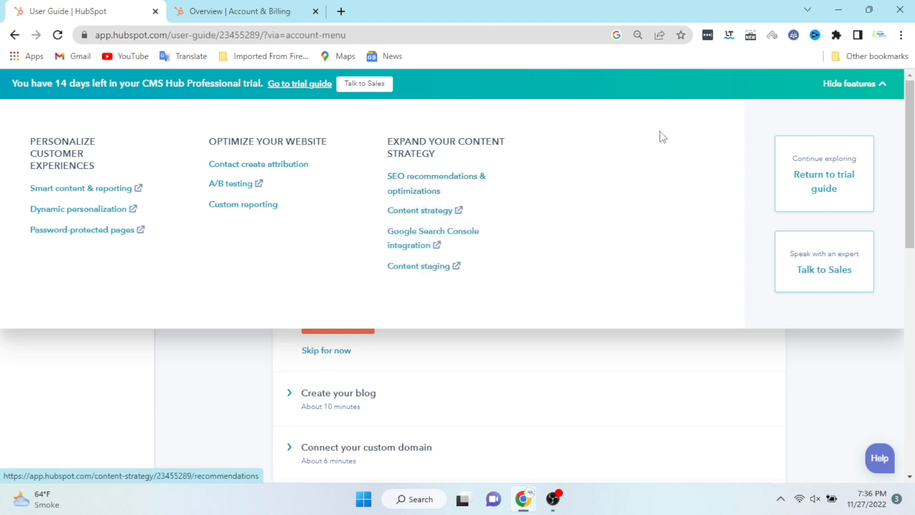
click(853, 84)
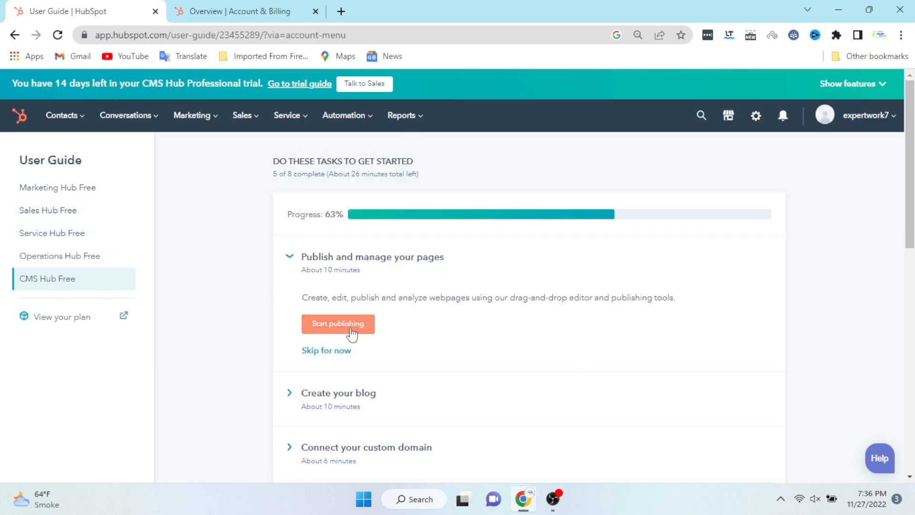
Start the "Publish and manage your pages" task from the CMS Hub Free getting-started list.
scroll(352, 333, down, 3)
scroll(352, 336, down, 9)
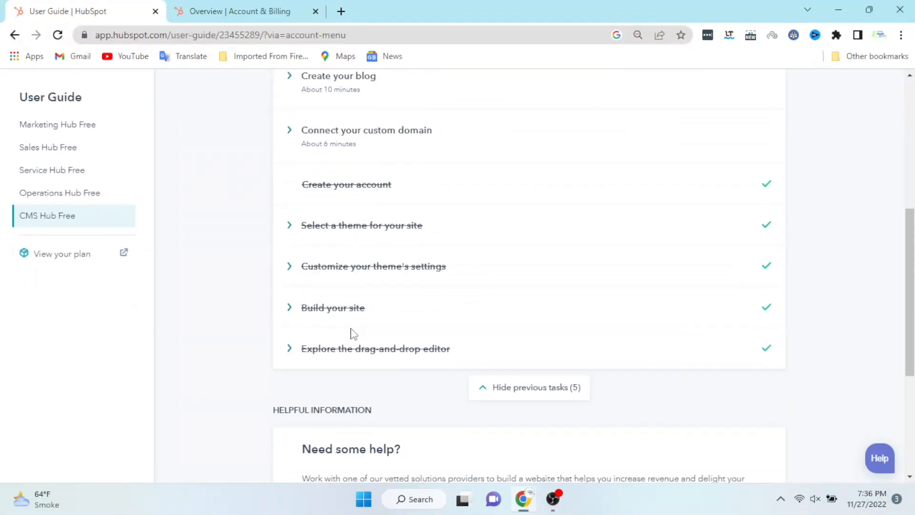
scroll(352, 328, up, 7)
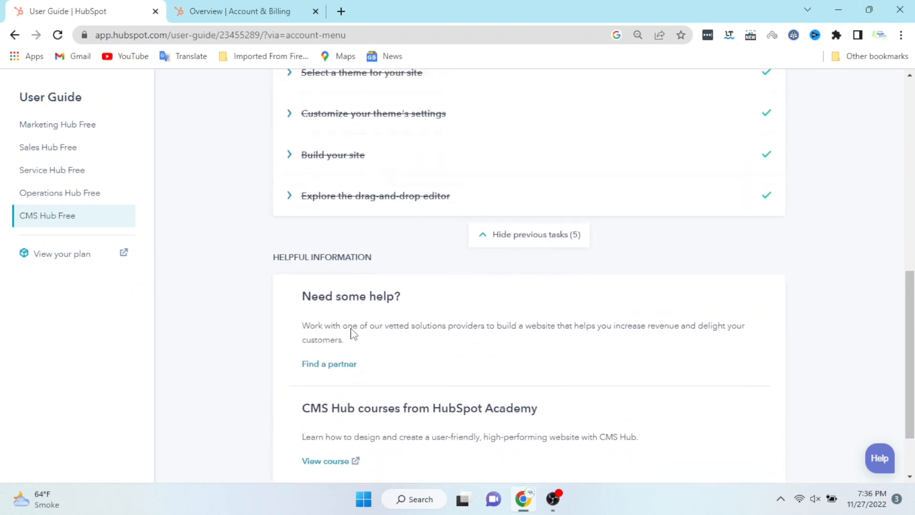
scroll(352, 332, up, 2)
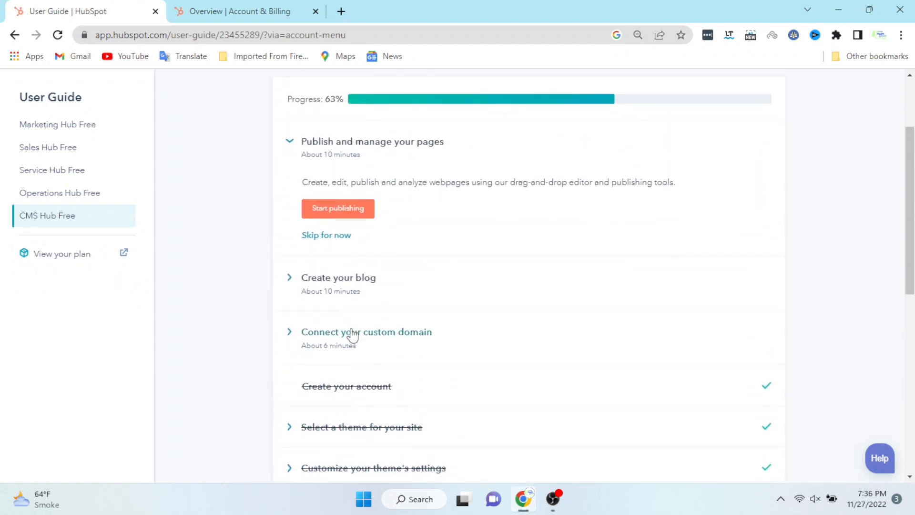
click(353, 220)
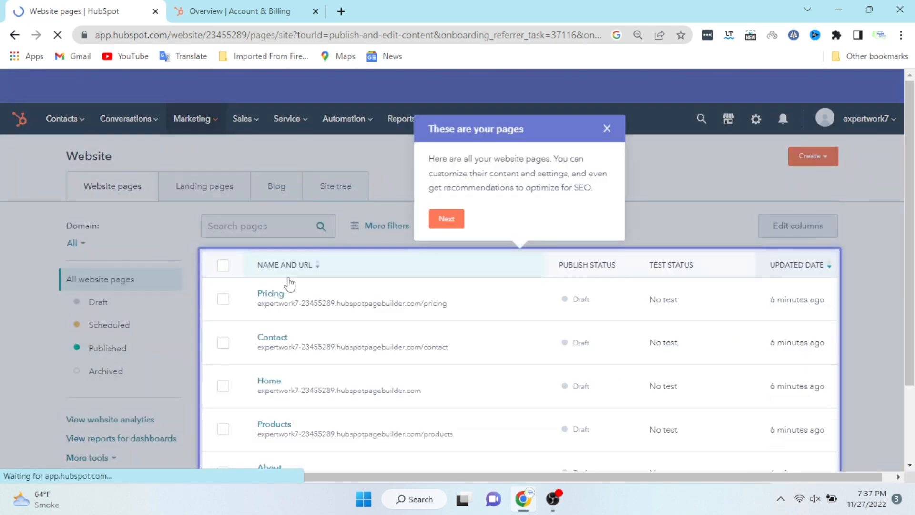
Advance the website pages tour to "Filter your pages" and close the tour.
click(607, 128)
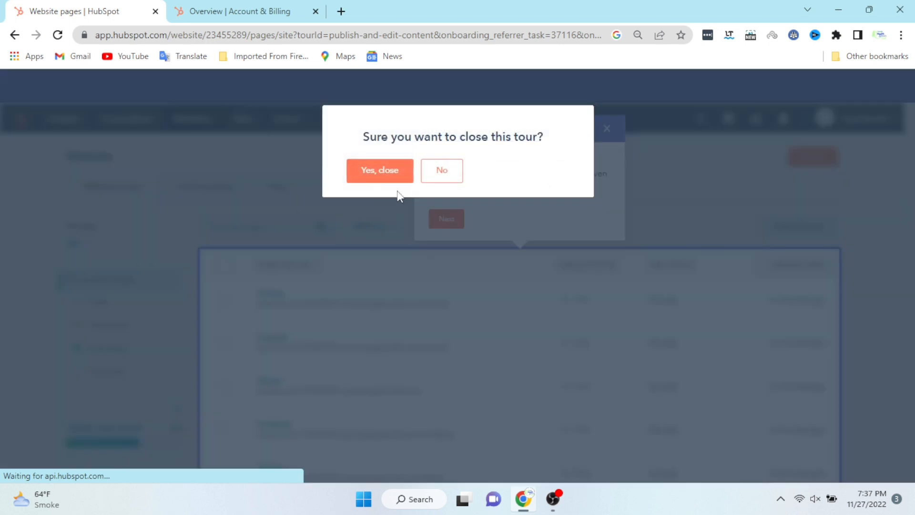
click(454, 172)
click(447, 219)
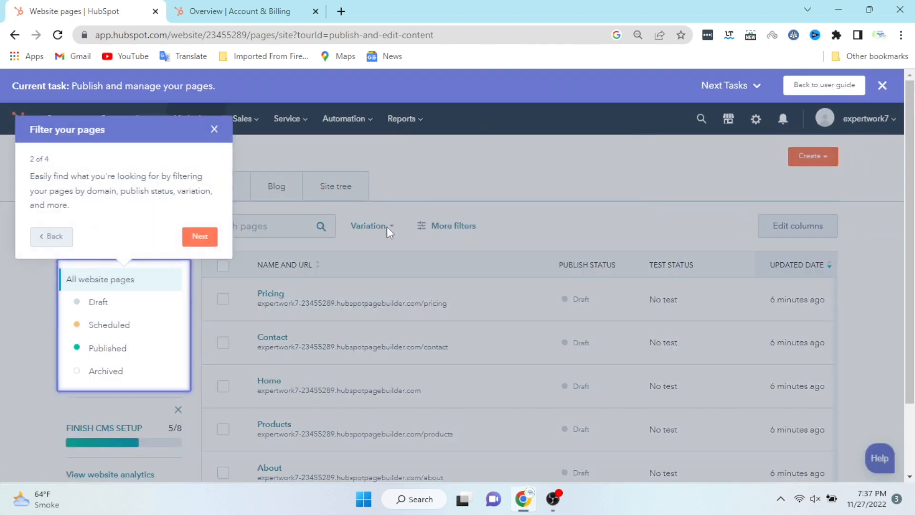
click(215, 129)
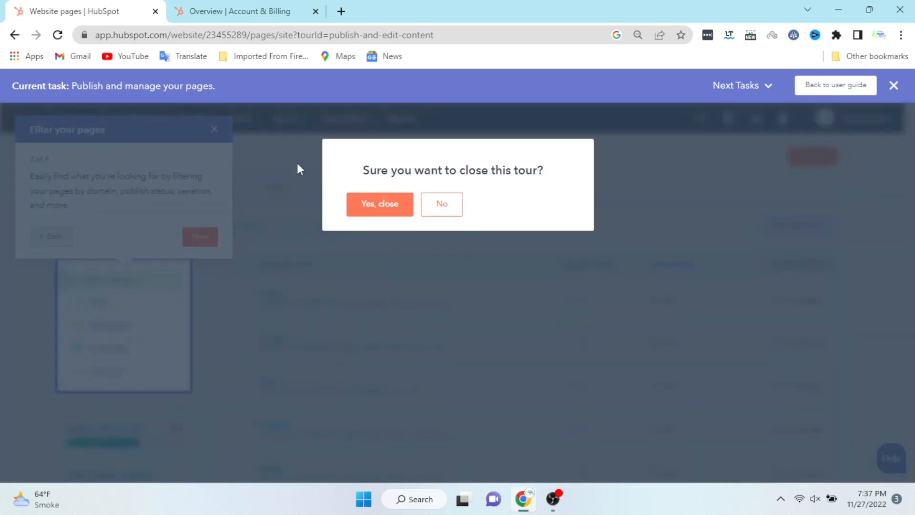
click(390, 206)
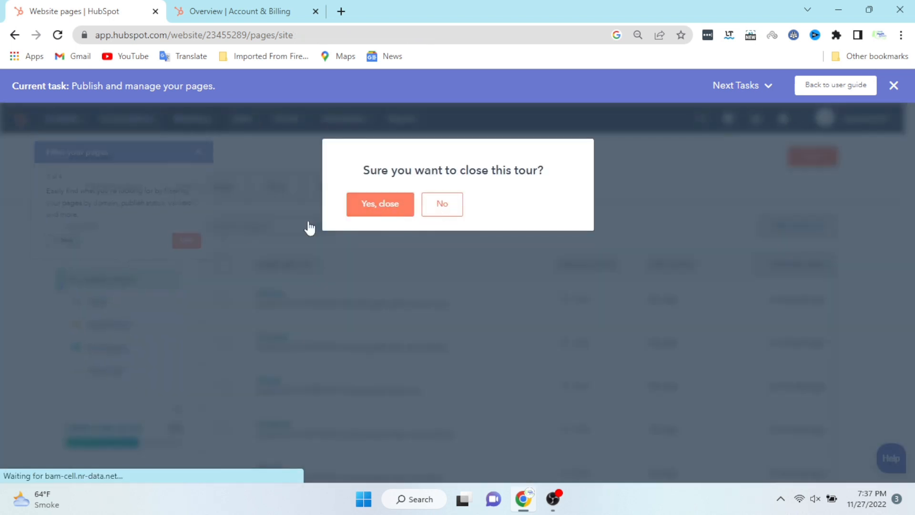
Look over the website pages list and the additional tools offered for the site.
scroll(204, 310, down, 2)
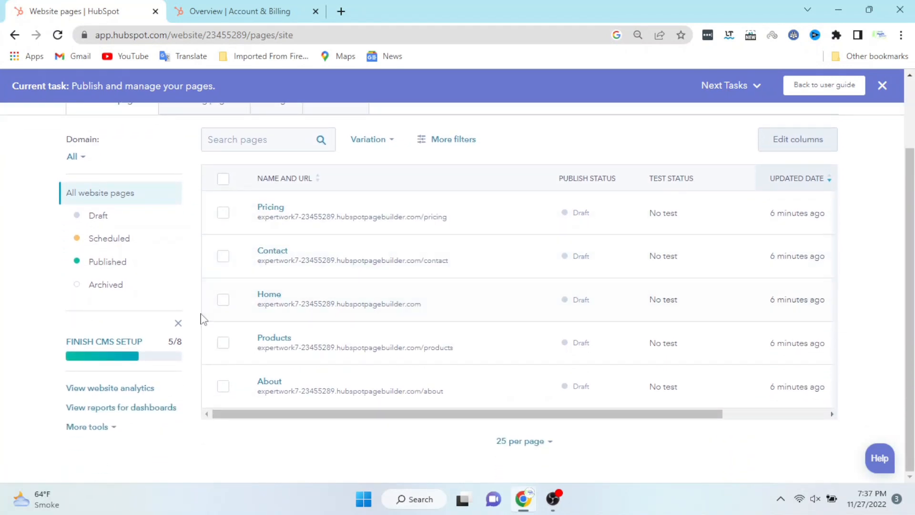
click(108, 428)
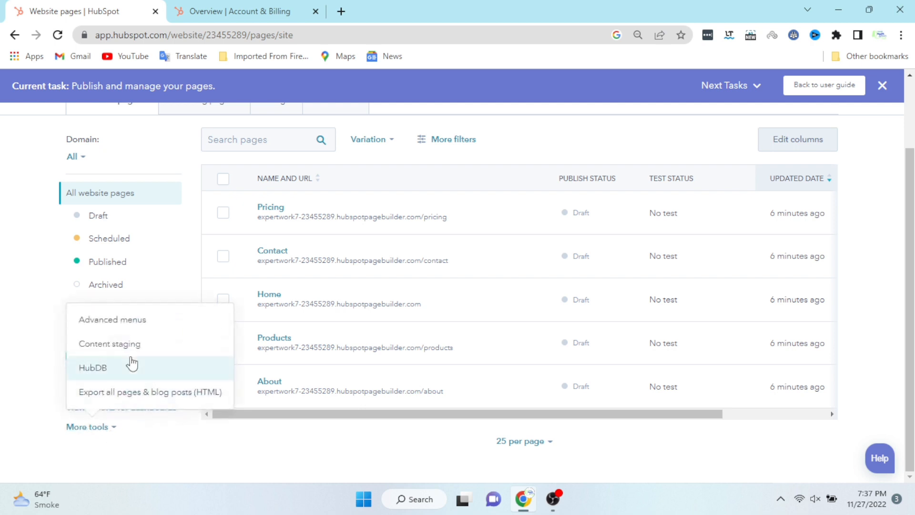
click(40, 241)
scroll(63, 242, up, 1)
scroll(63, 241, up, 1)
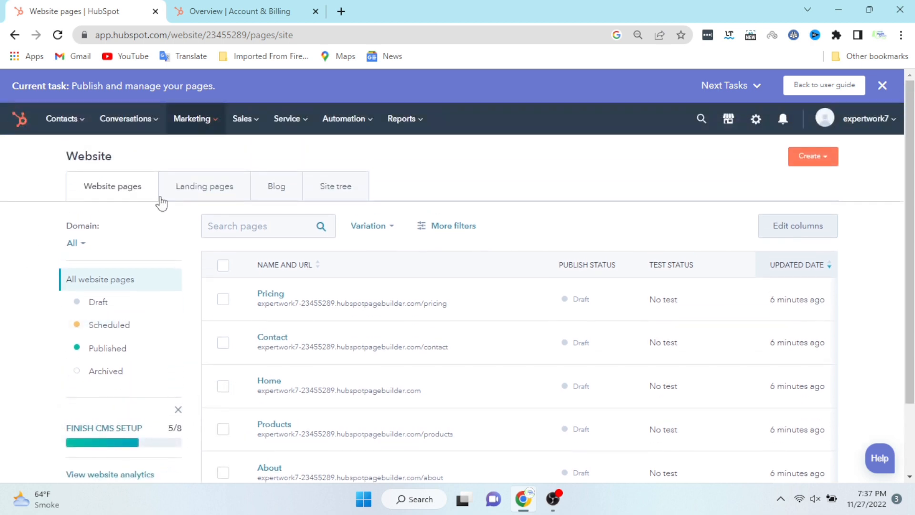
Look through the Landing pages, Blog and Site tree views, and return to Website pages.
click(203, 187)
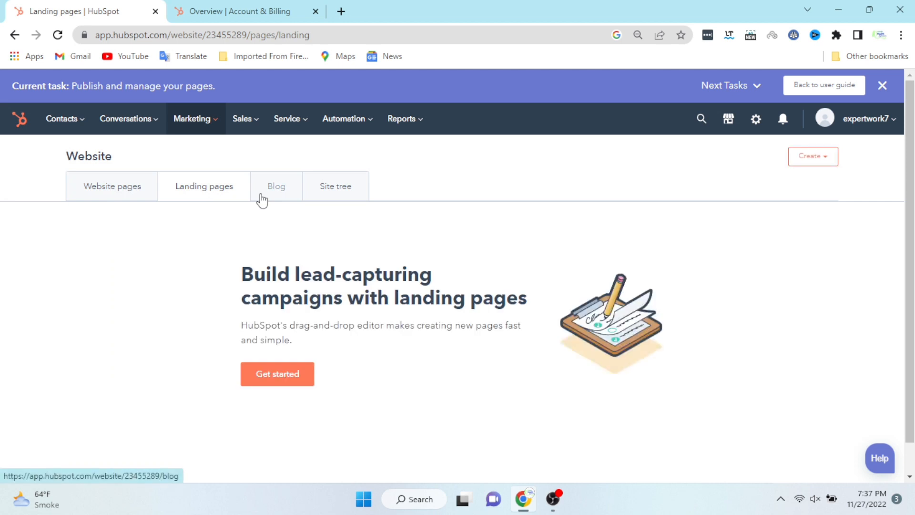
click(263, 199)
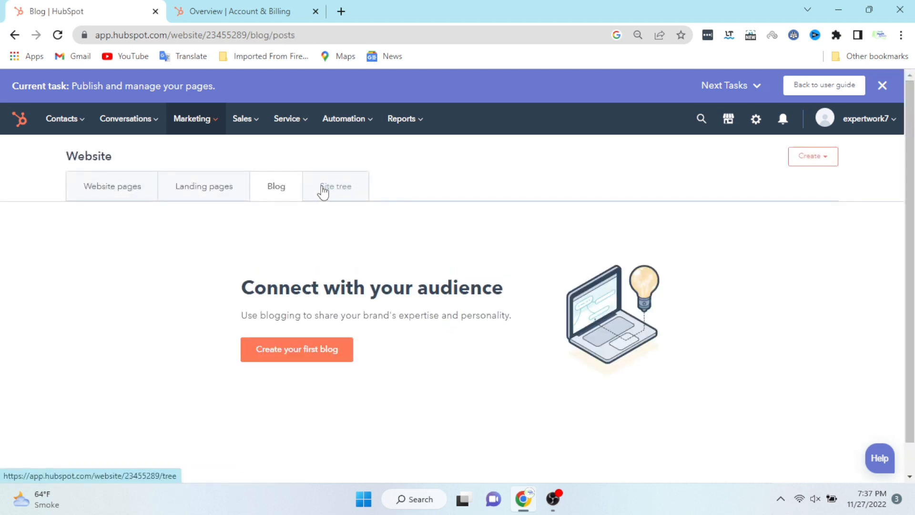
click(323, 192)
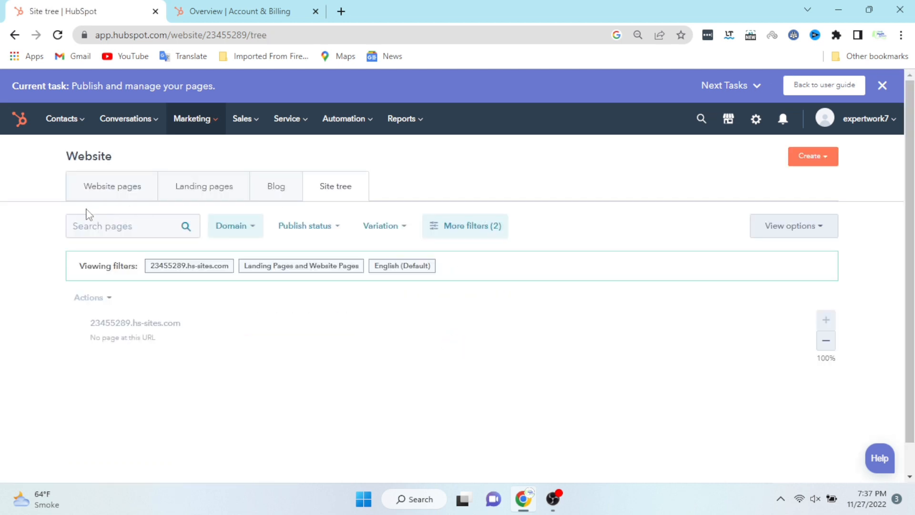
click(91, 190)
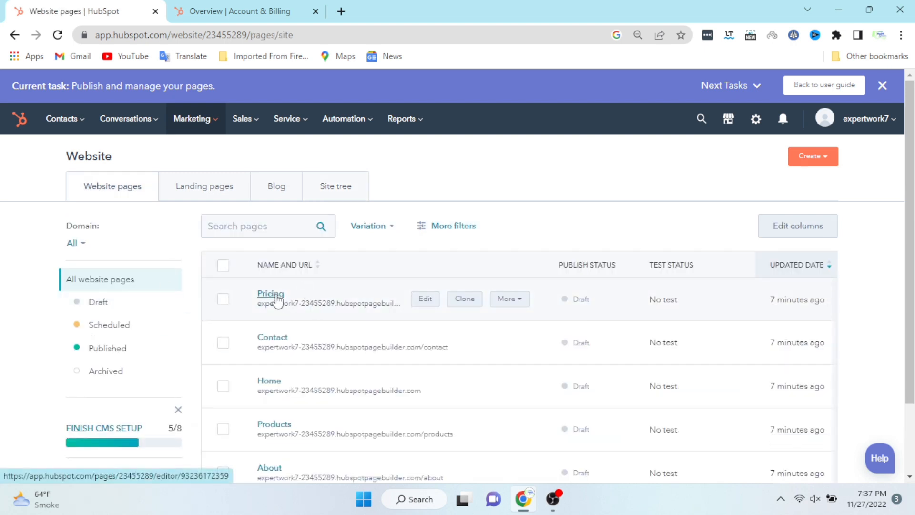
Open the Pricing page from the website pages list for editing and look over its content.
scroll(283, 348, down, 2)
scroll(283, 348, down, 1)
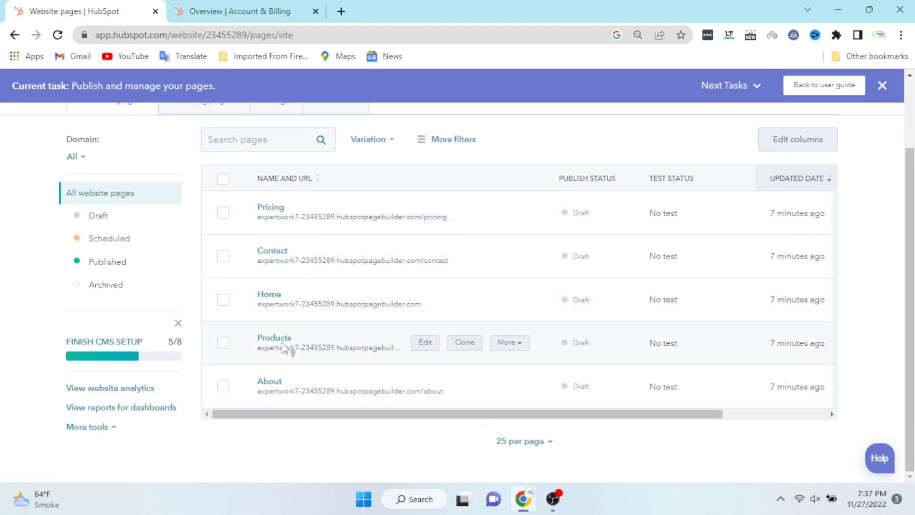
scroll(285, 348, up, 3)
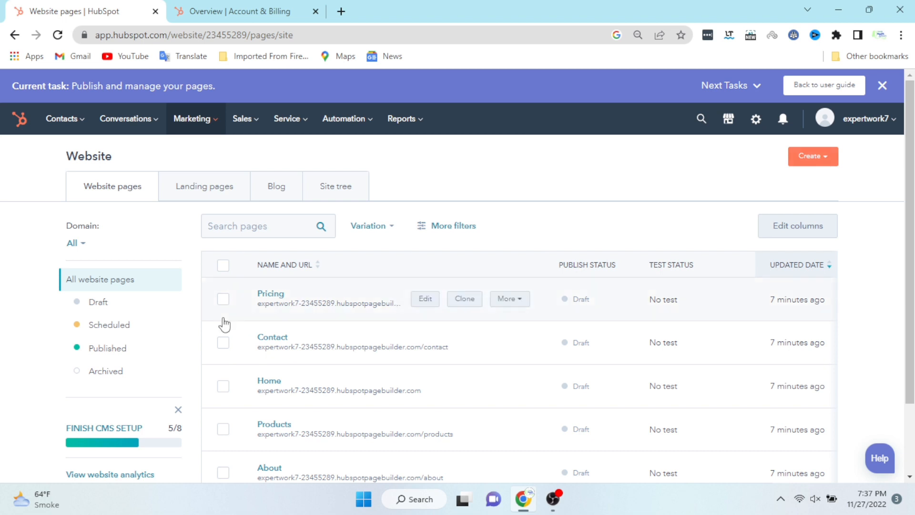
click(276, 296)
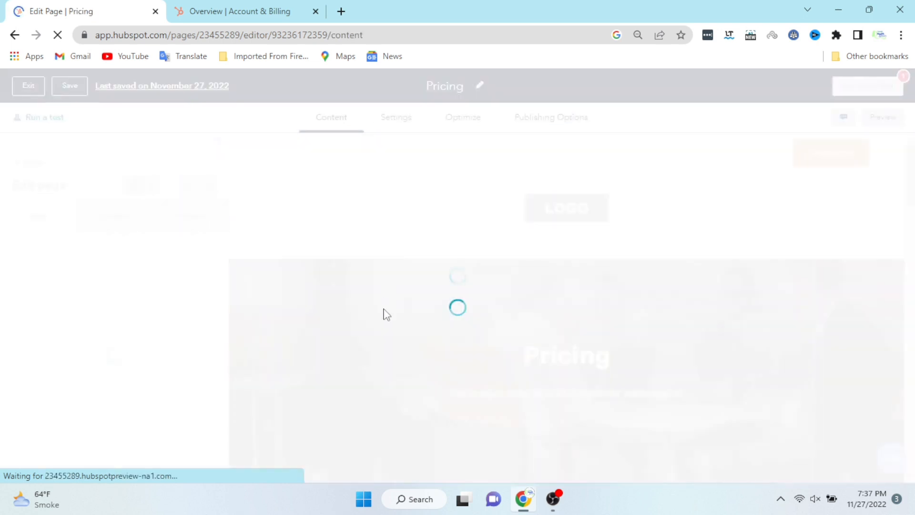
scroll(438, 333, down, 5)
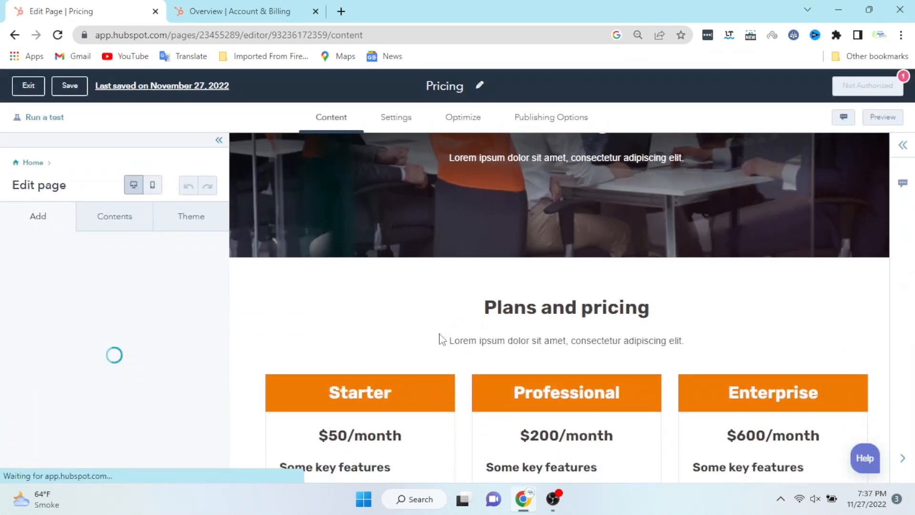
scroll(439, 332, up, 4)
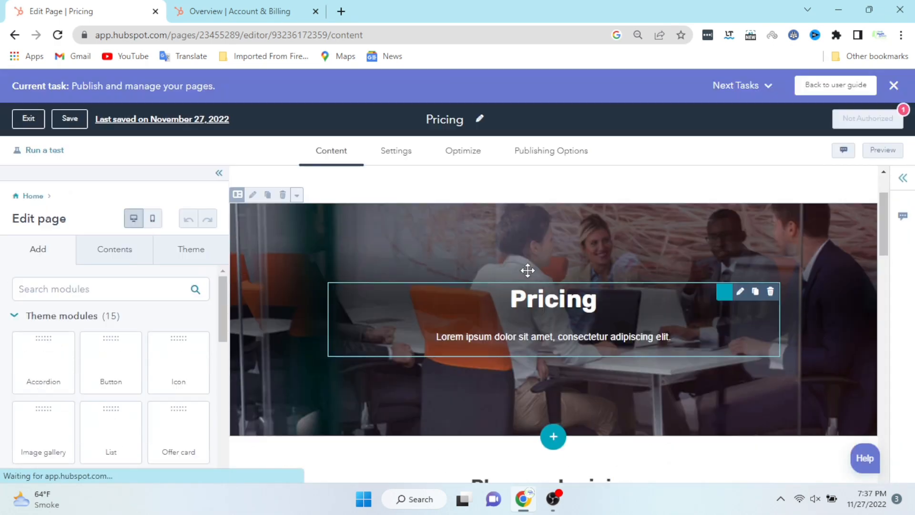
Review the Pricing page's Settings, Optimize and Publishing Options, including the redirect domain notice, and return to its content.
click(380, 153)
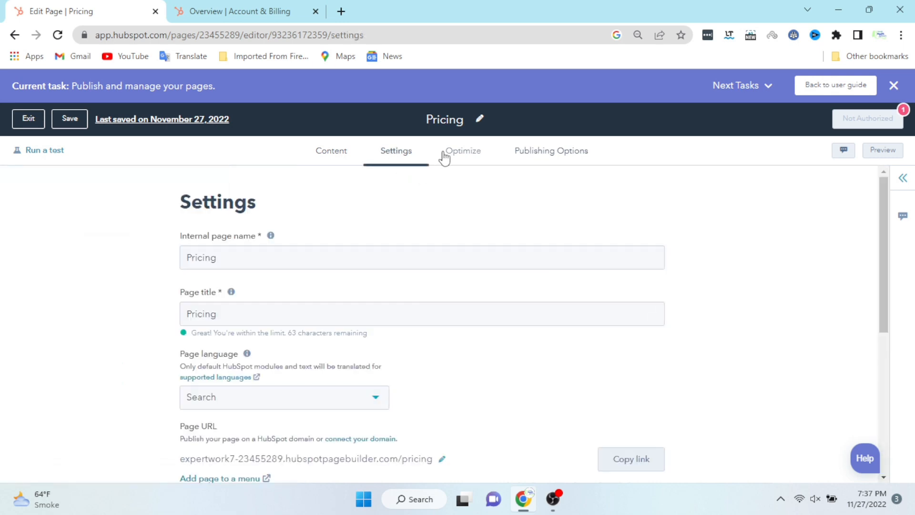
scroll(426, 271, down, 7)
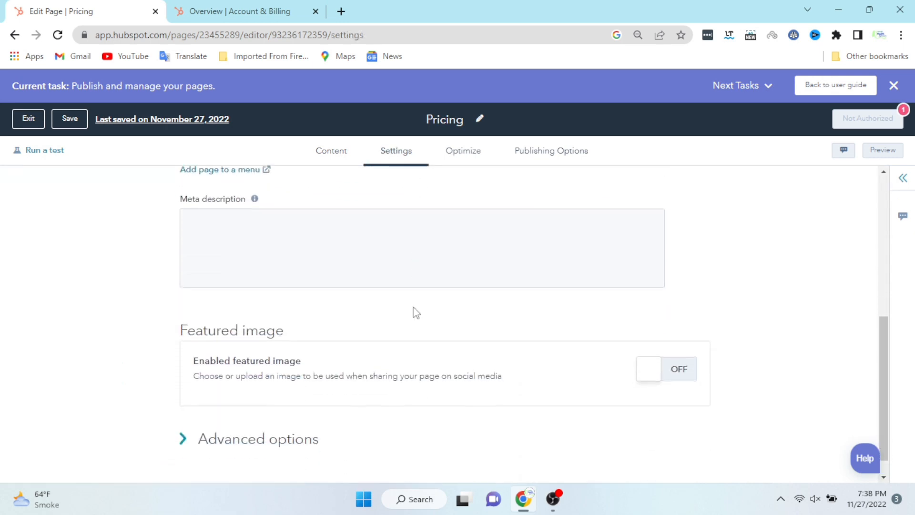
scroll(445, 233, up, 8)
click(474, 159)
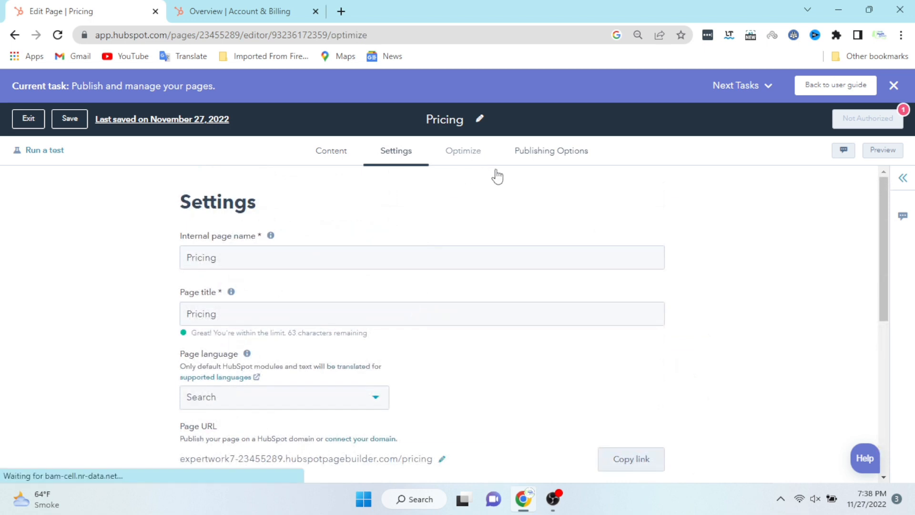
click(531, 159)
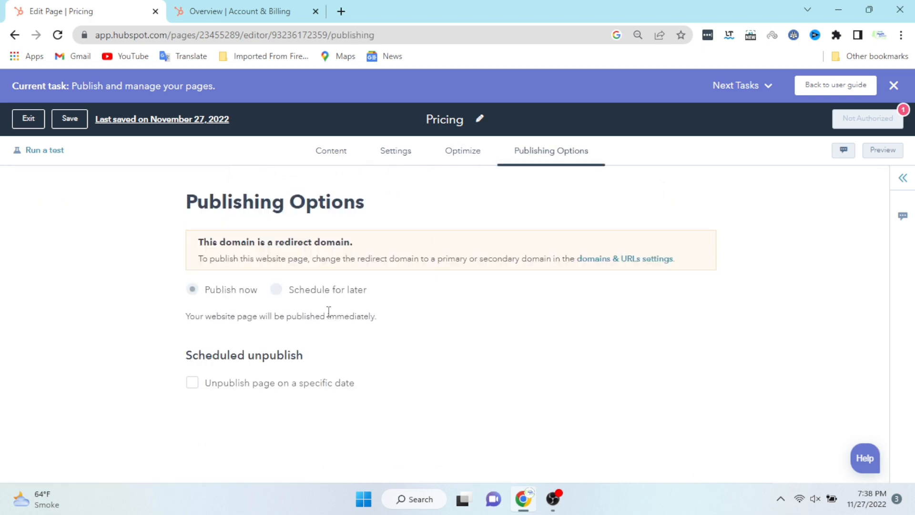
triple_click(305, 241)
click(361, 238)
click(353, 160)
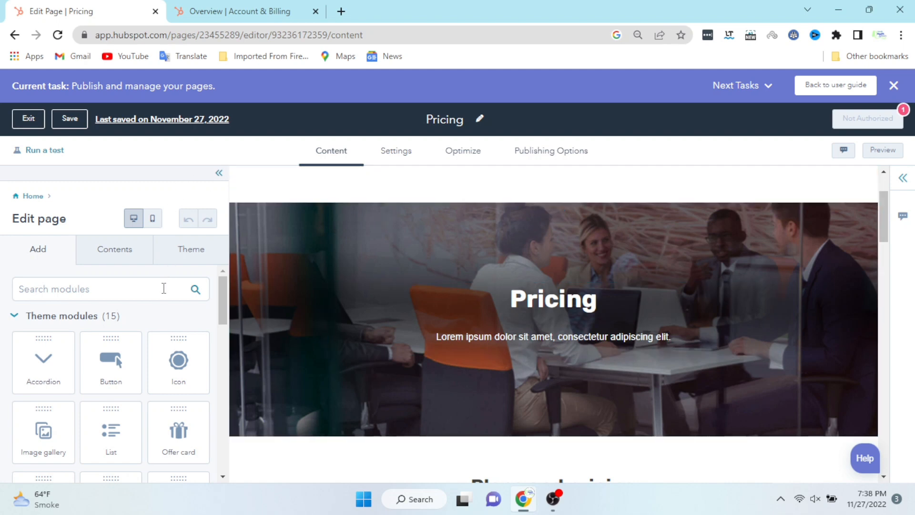
Examine the modules that can be added to the Pricing page, including the full list of all modules.
scroll(158, 332, down, 10)
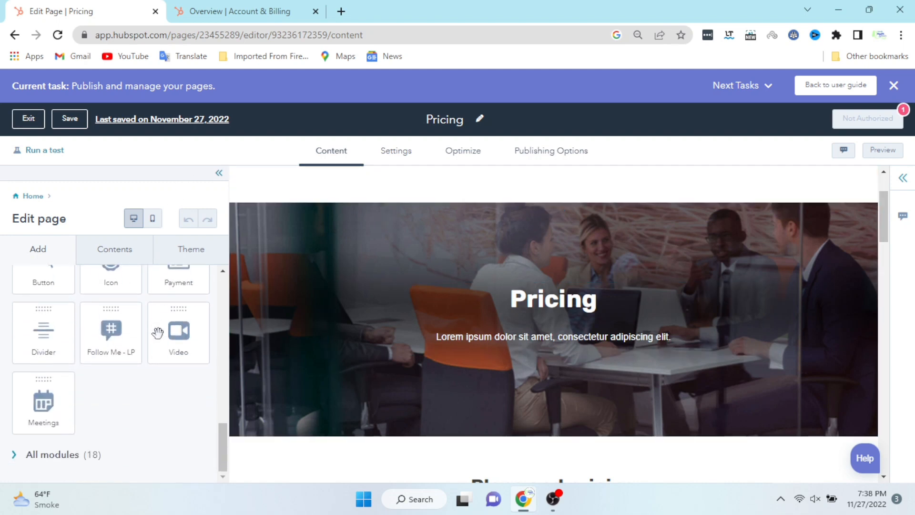
click(93, 455)
scroll(145, 436, down, 6)
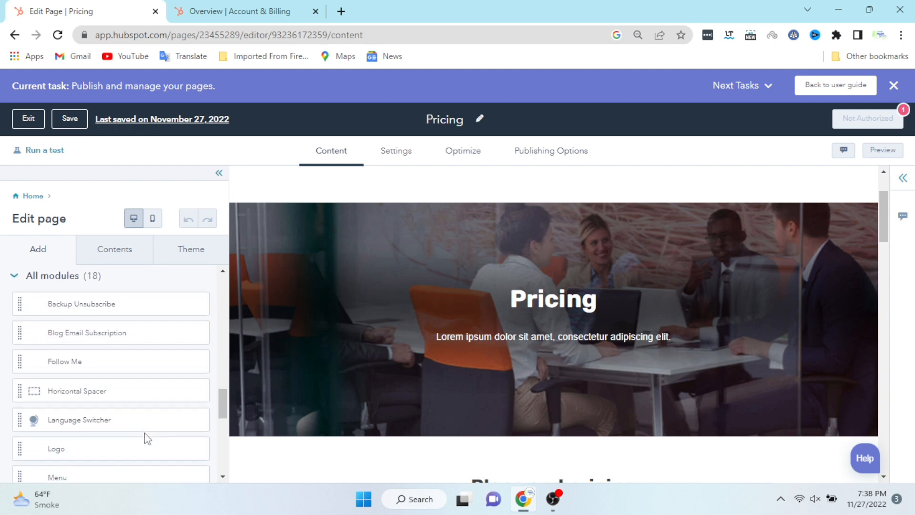
scroll(147, 438, down, 5)
scroll(146, 436, up, 20)
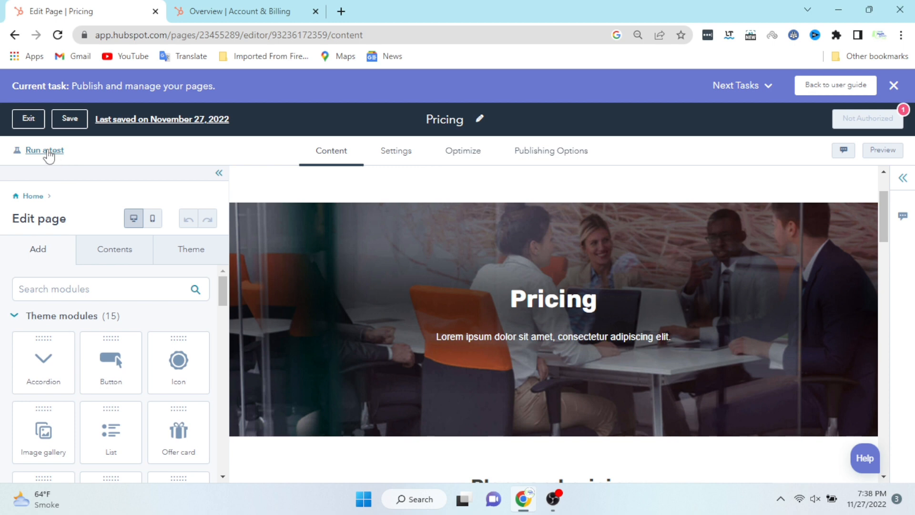
Run an A/B test on the Pricing page by creating the variation Pricing (B), and dismiss the variation tip.
click(46, 150)
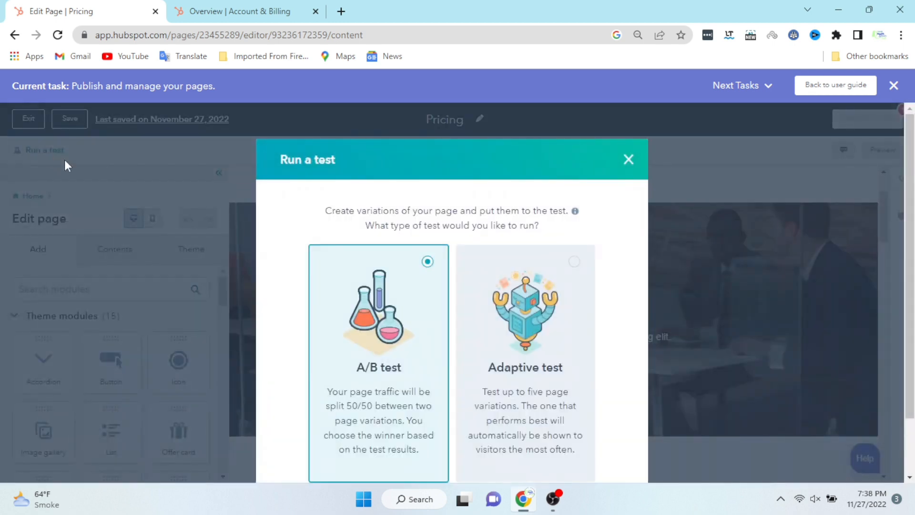
scroll(422, 290, down, 2)
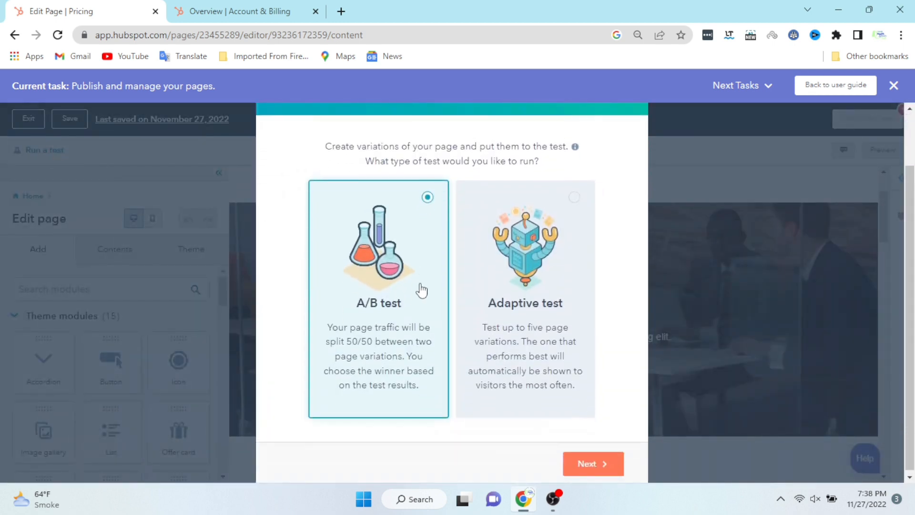
click(598, 464)
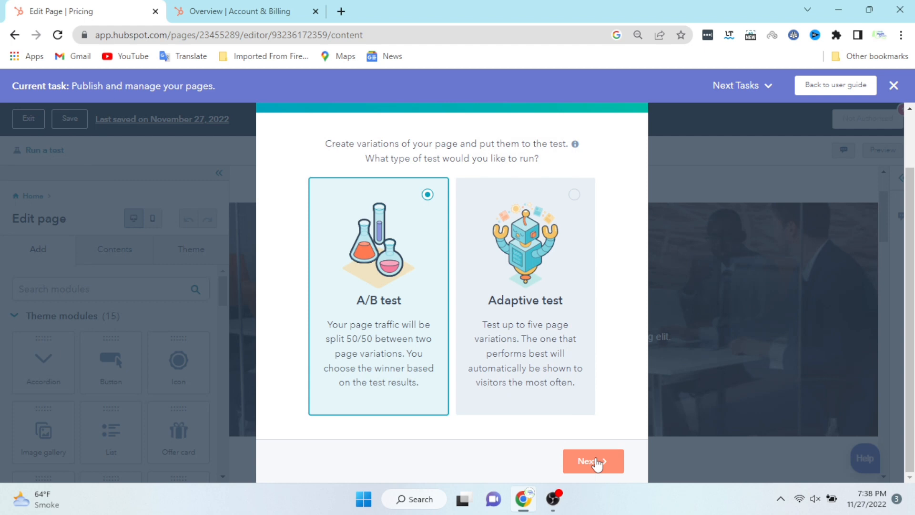
click(597, 461)
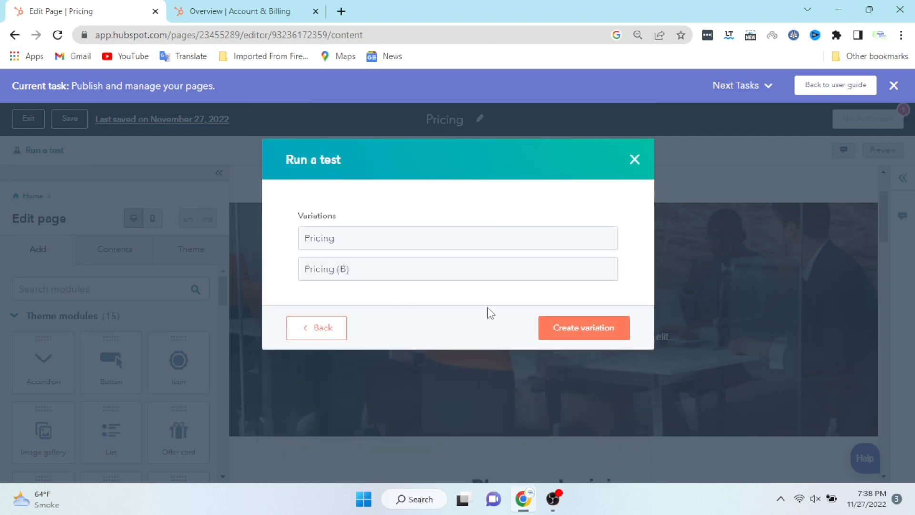
click(594, 328)
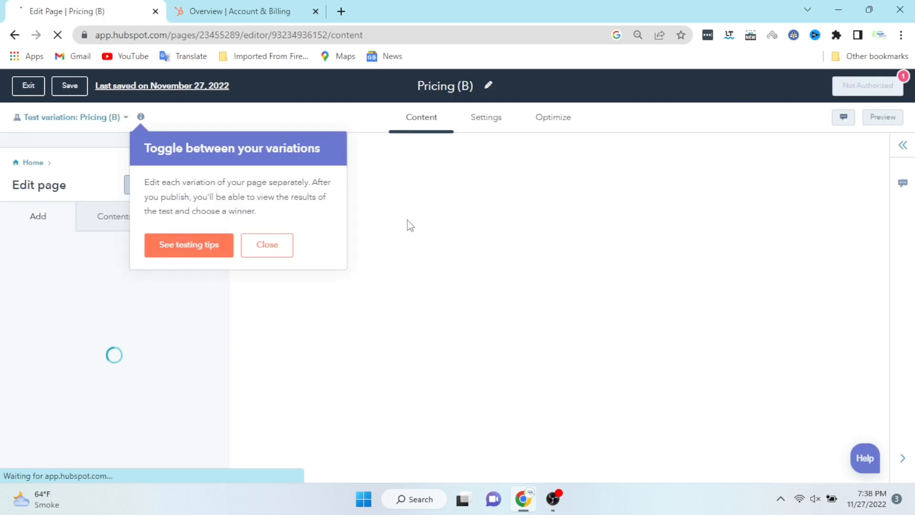
click(278, 257)
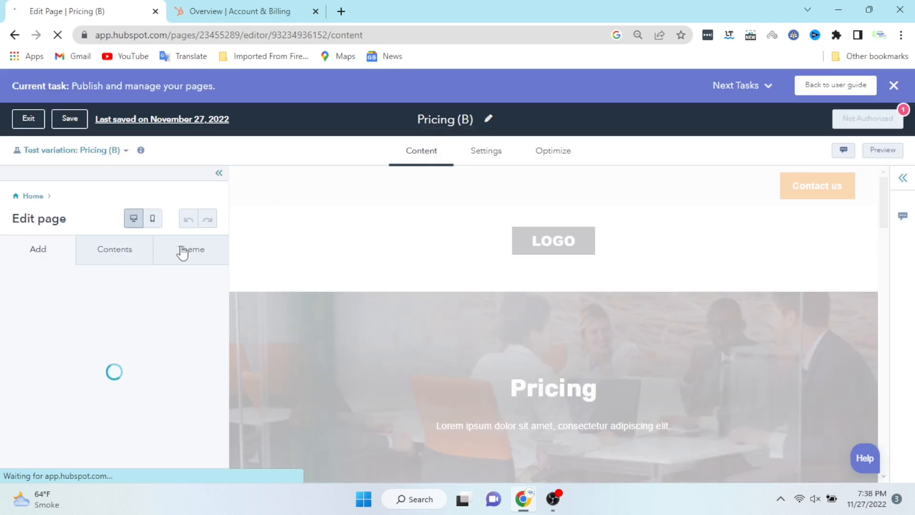
Review the theme information of the Pricing (B) variation and its page content down to the footer.
click(174, 255)
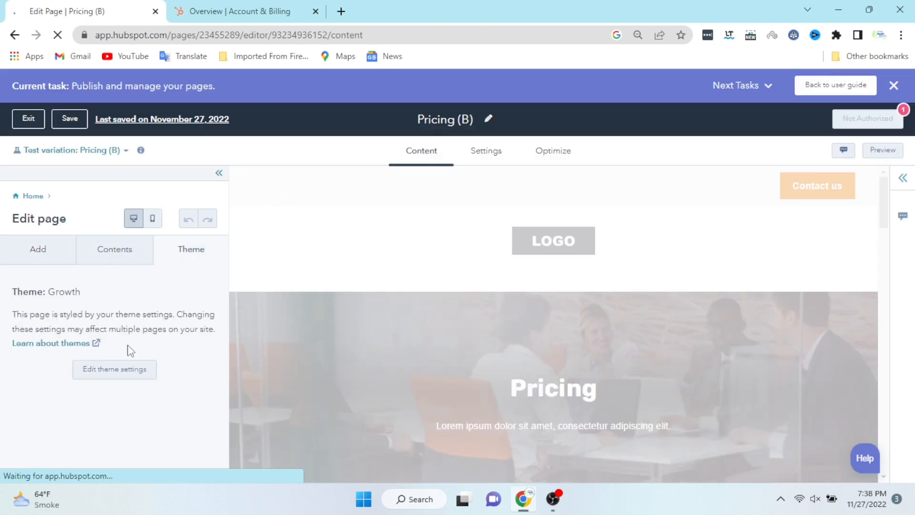
scroll(280, 353, down, 12)
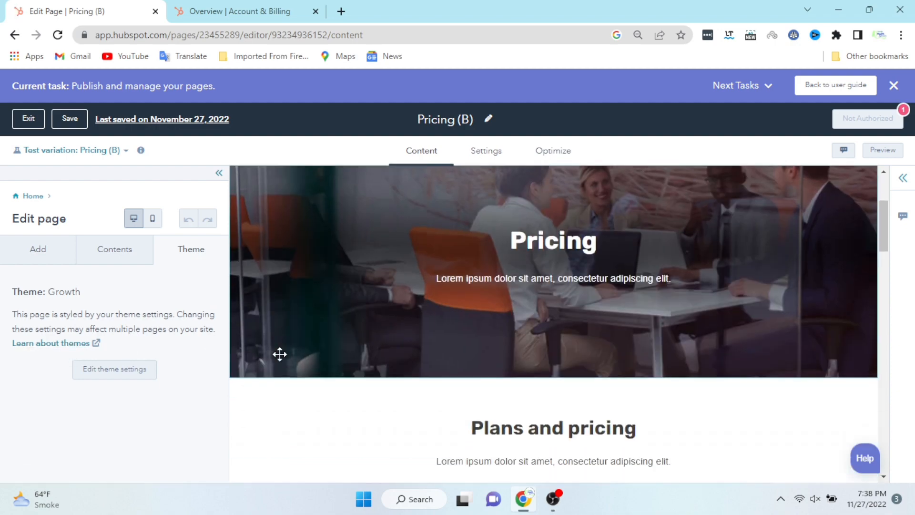
scroll(280, 354, down, 15)
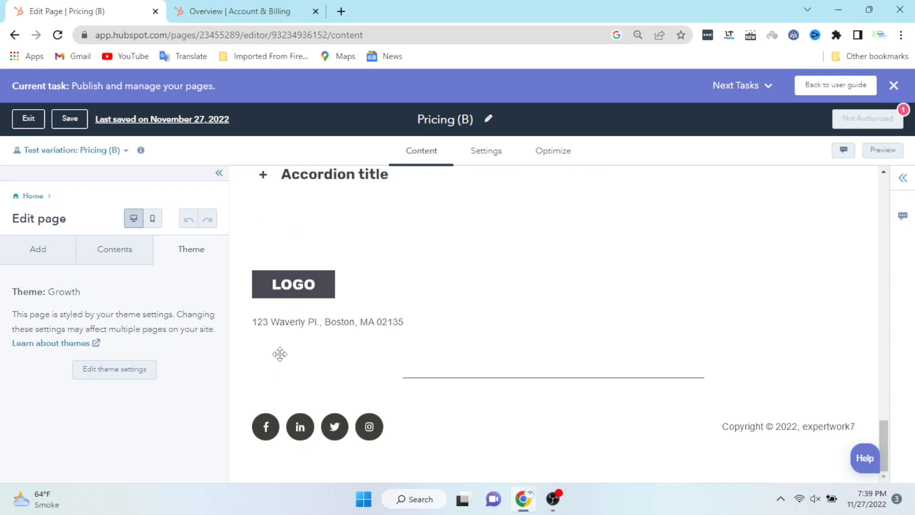
scroll(280, 353, up, 2)
scroll(280, 354, down, 2)
Open the Learn about themes help article from the theme information and accept all cookies on it.
click(57, 344)
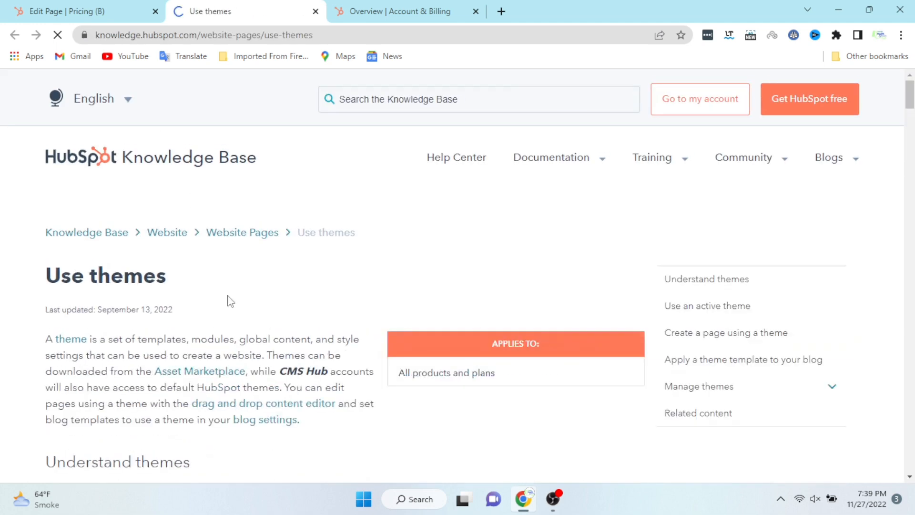
scroll(301, 352, down, 2)
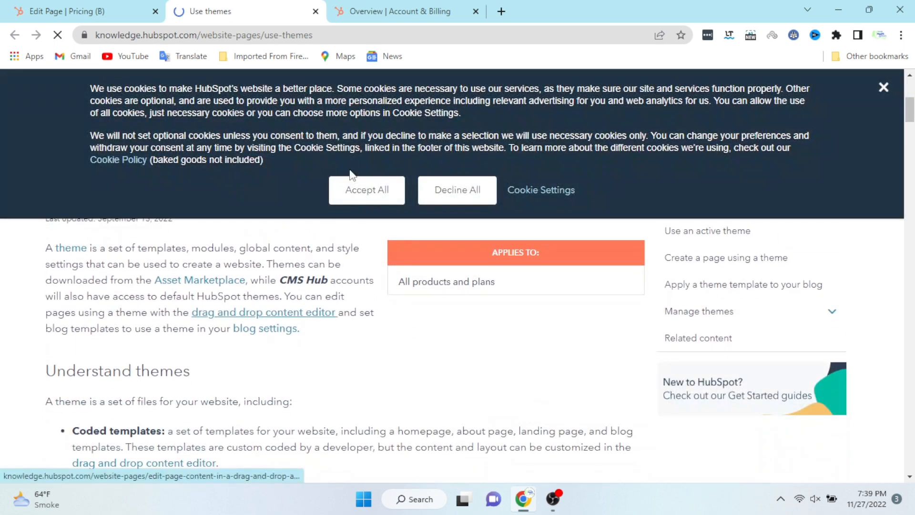
click(353, 189)
scroll(301, 378, down, 9)
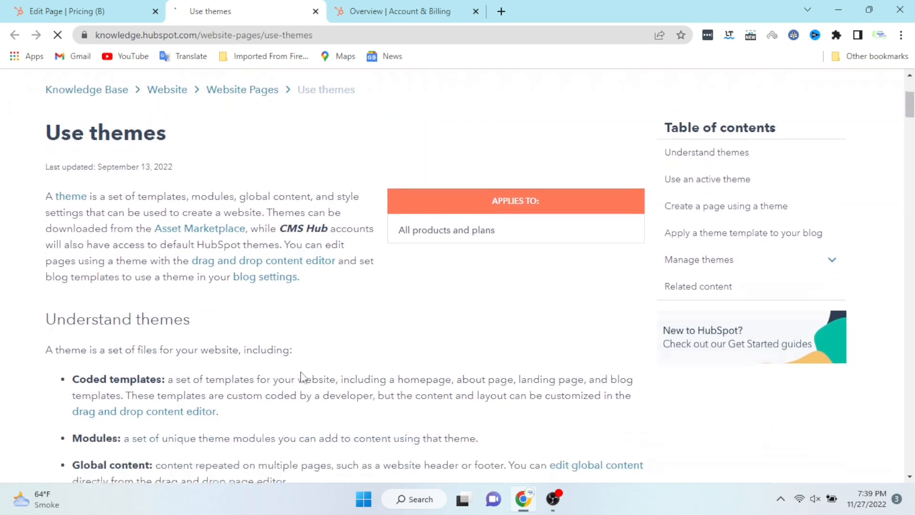
Read through the Use themes article, from setting an active theme to the related content, and return to its beginning.
scroll(301, 378, down, 9)
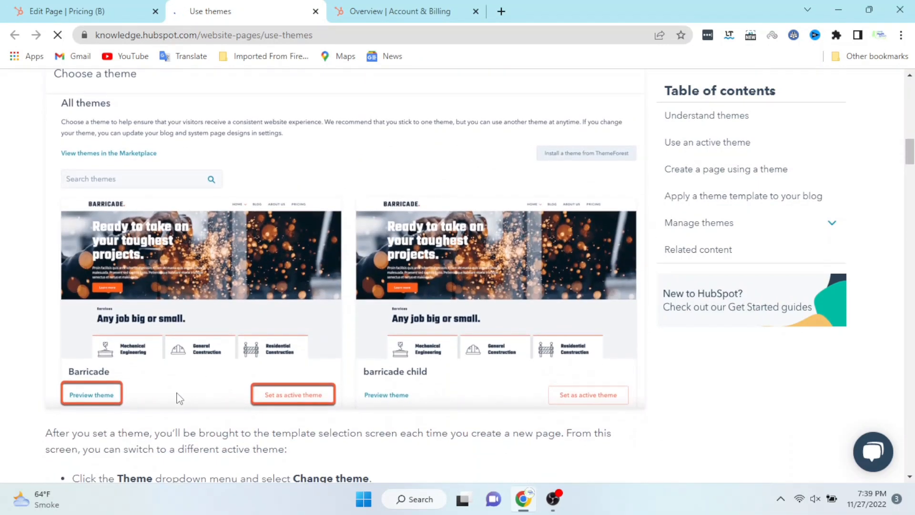
scroll(327, 413, down, 7)
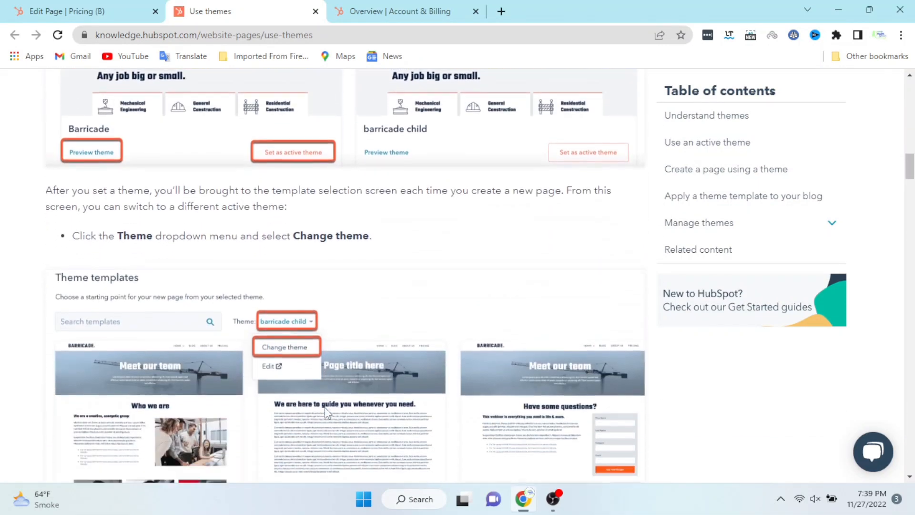
scroll(327, 413, down, 11)
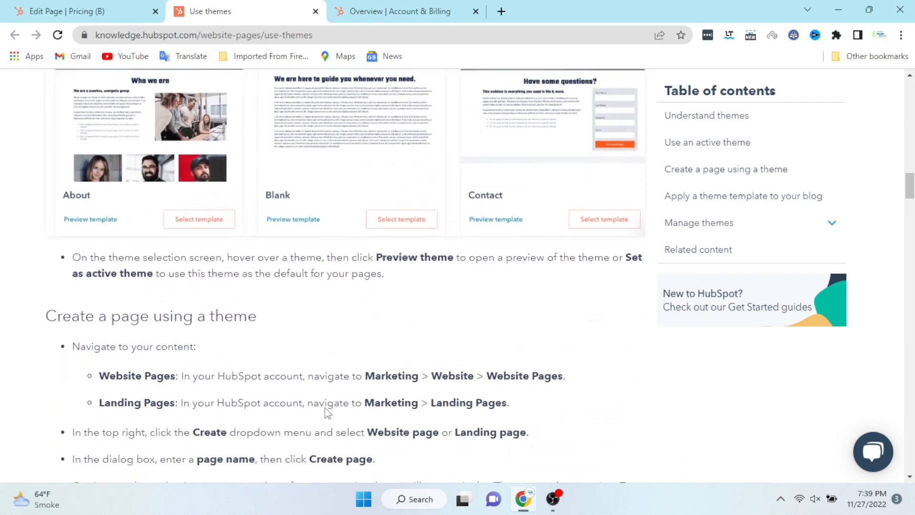
scroll(325, 409, down, 16)
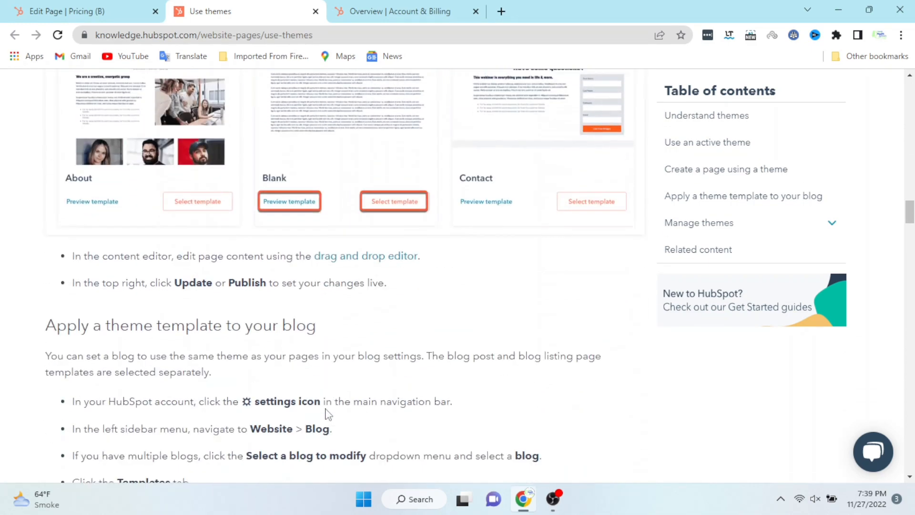
scroll(328, 414, down, 18)
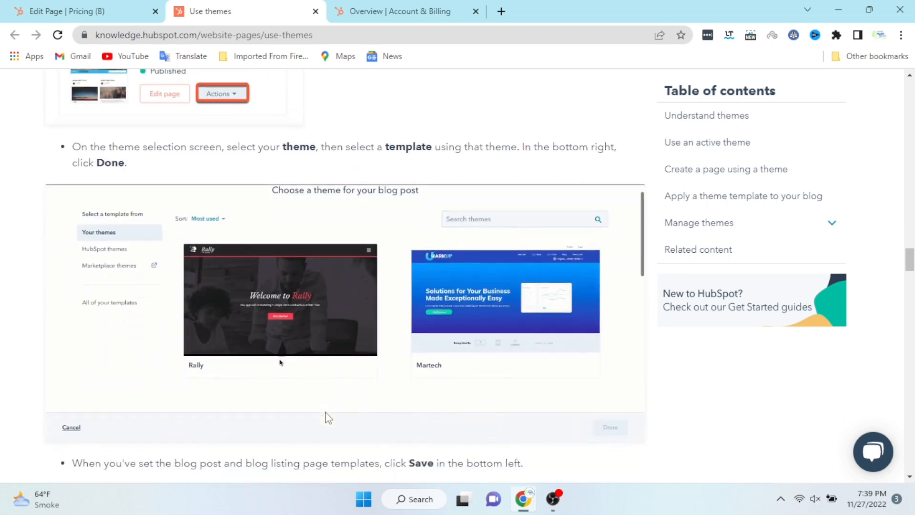
scroll(327, 419, down, 16)
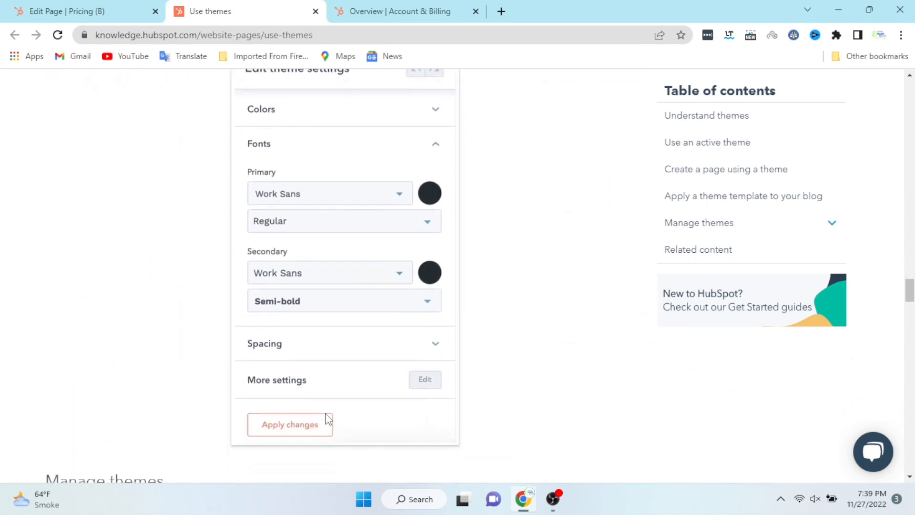
scroll(327, 420, down, 15)
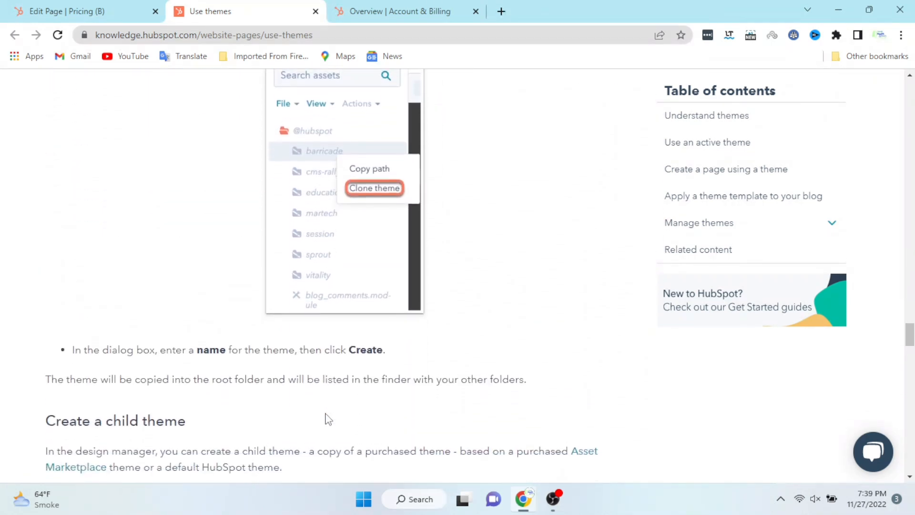
scroll(327, 419, down, 12)
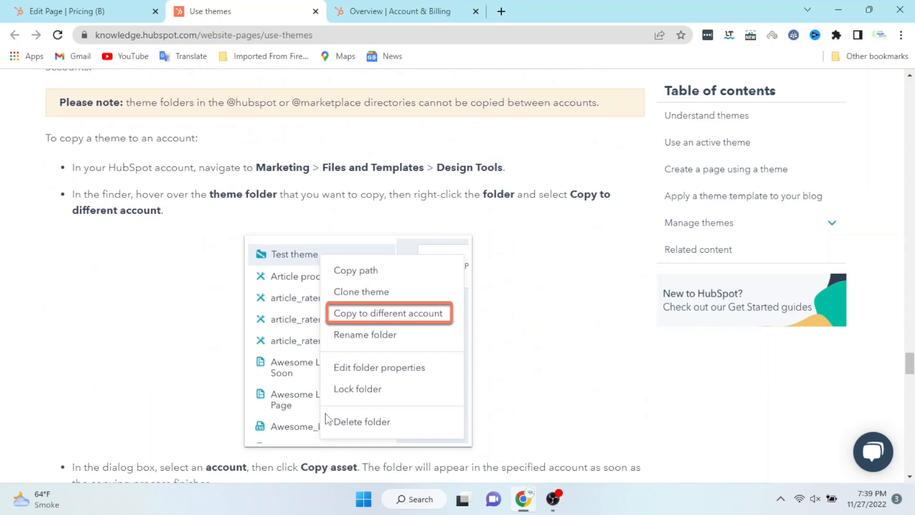
scroll(327, 419, down, 11)
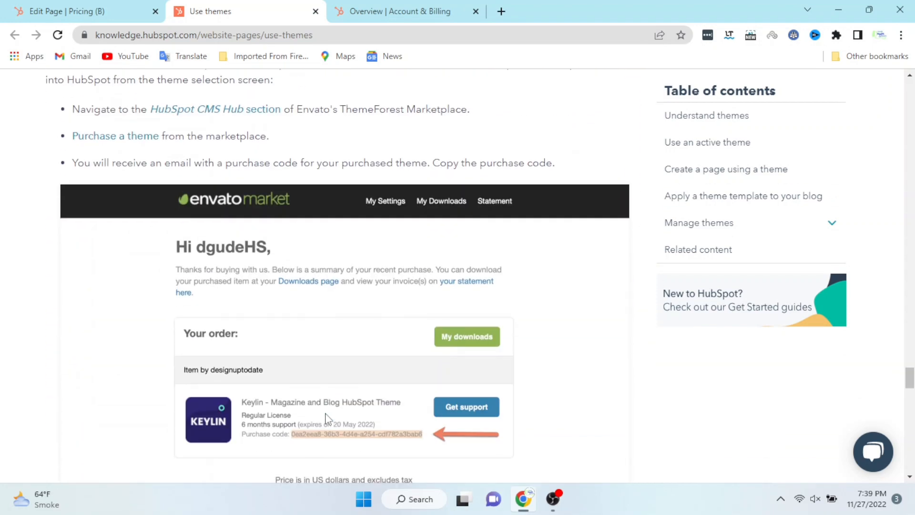
scroll(327, 419, down, 20)
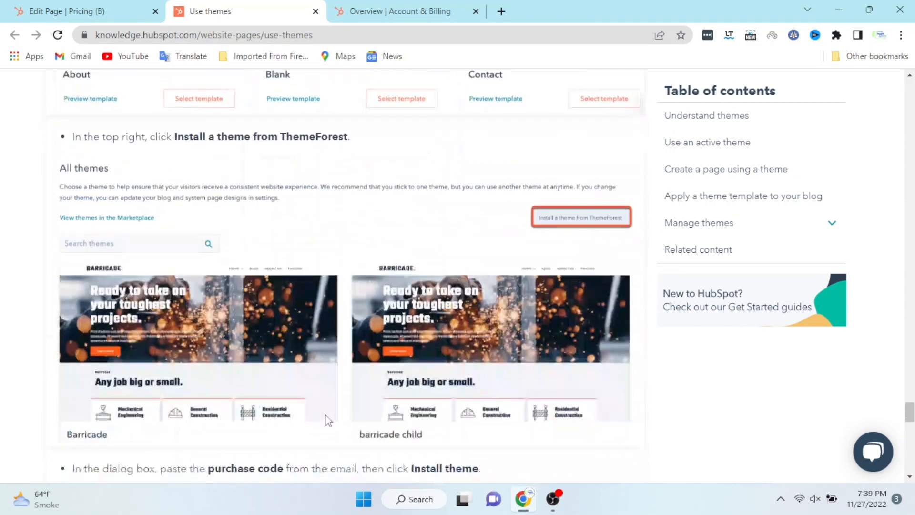
scroll(326, 415, down, 7)
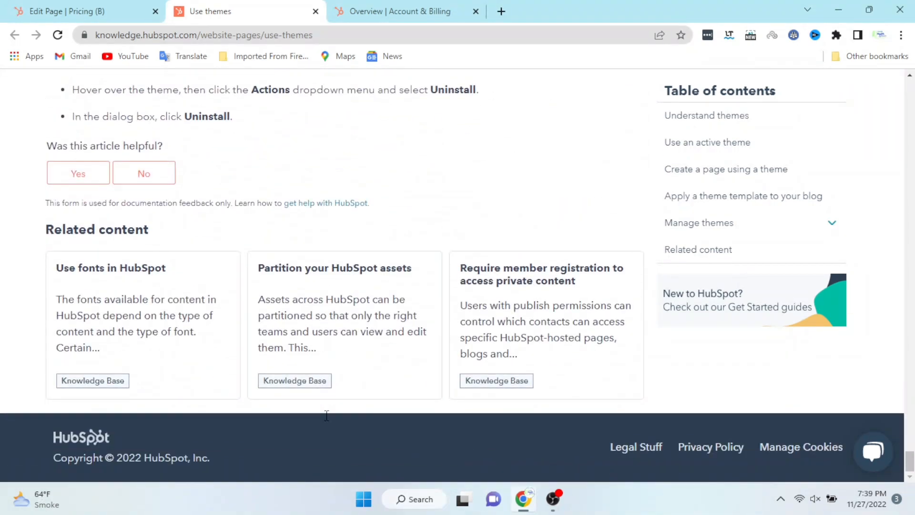
scroll(326, 415, up, 20)
scroll(326, 415, up, 20)
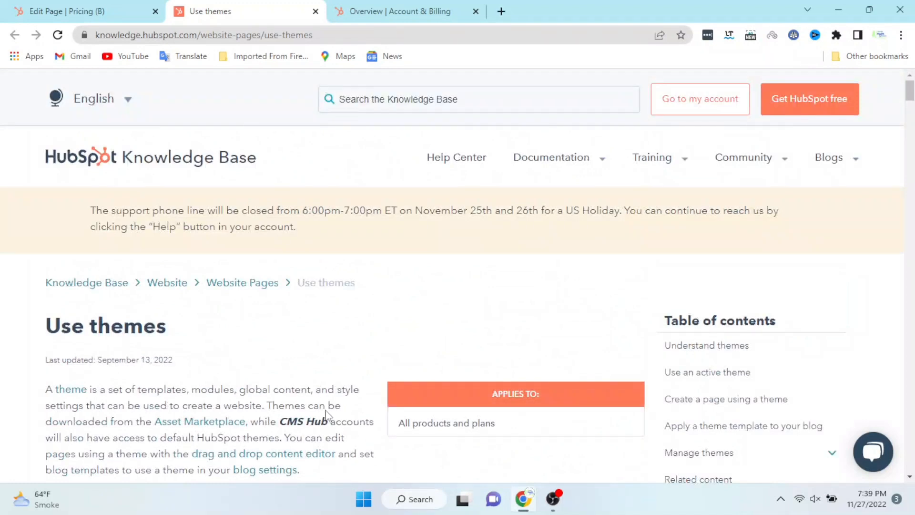
Open the All products and plans link in a separate tab and review the article's Understand themes and Use an active theme sections.
scroll(350, 268, down, 5)
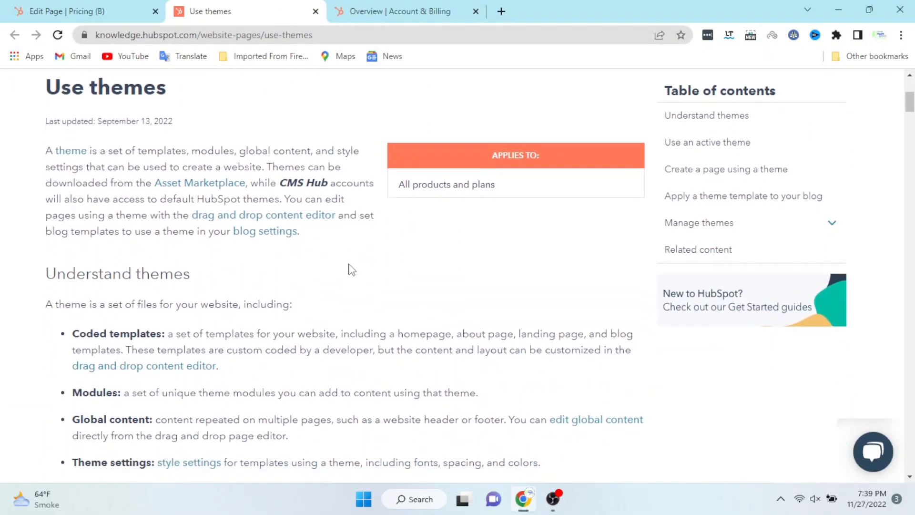
middle_click(453, 162)
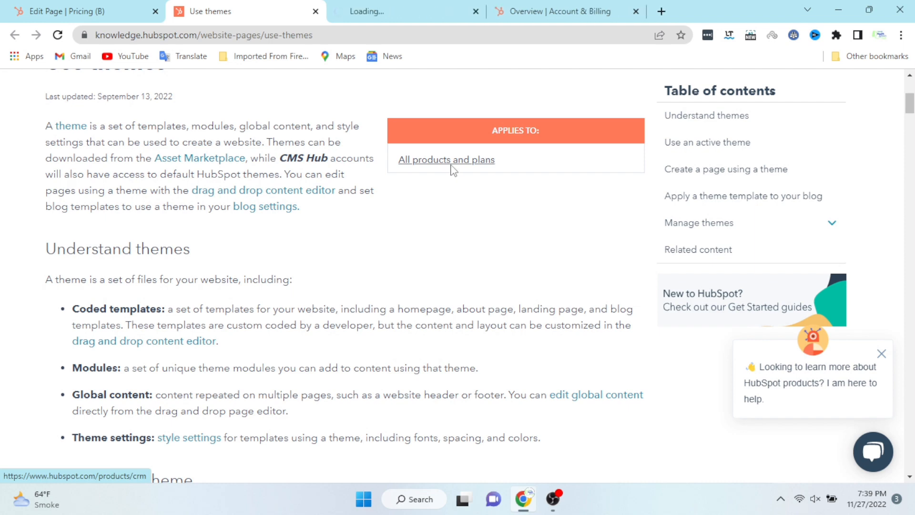
scroll(453, 171, down, 6)
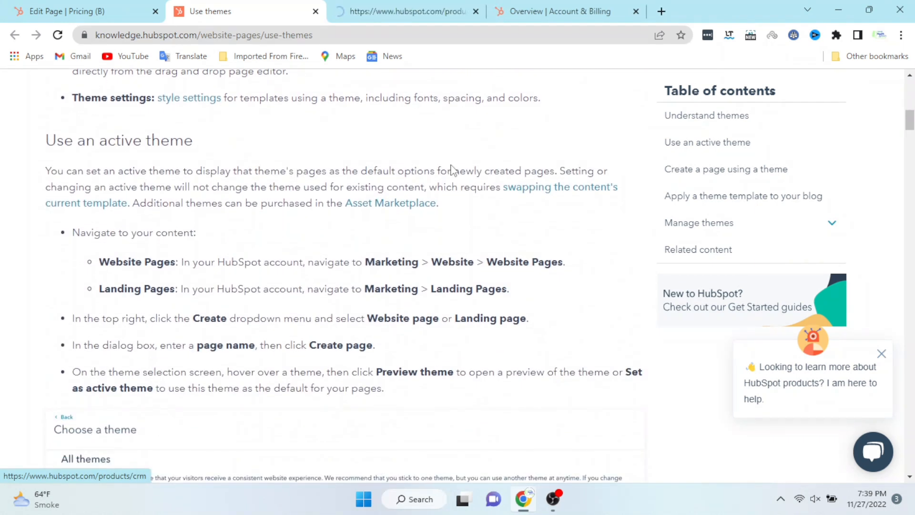
scroll(453, 170, down, 5)
scroll(452, 169, down, 1)
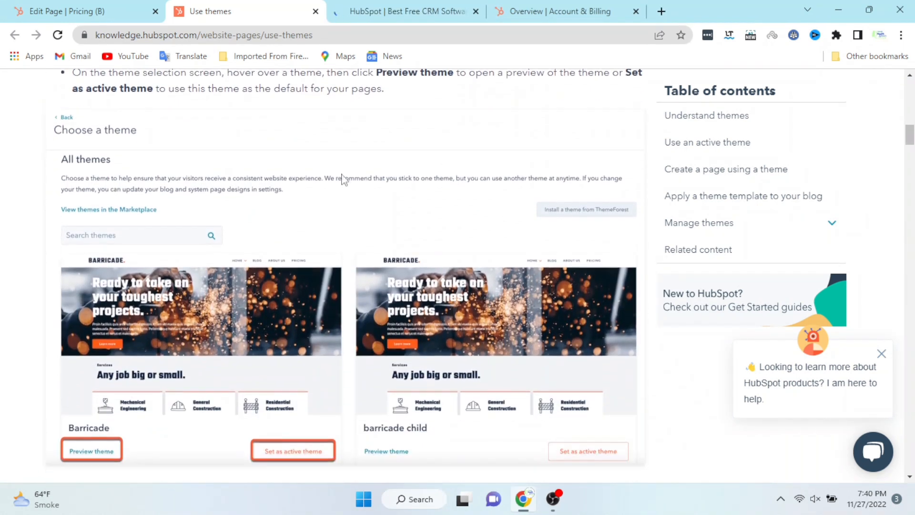
scroll(192, 278, down, 4)
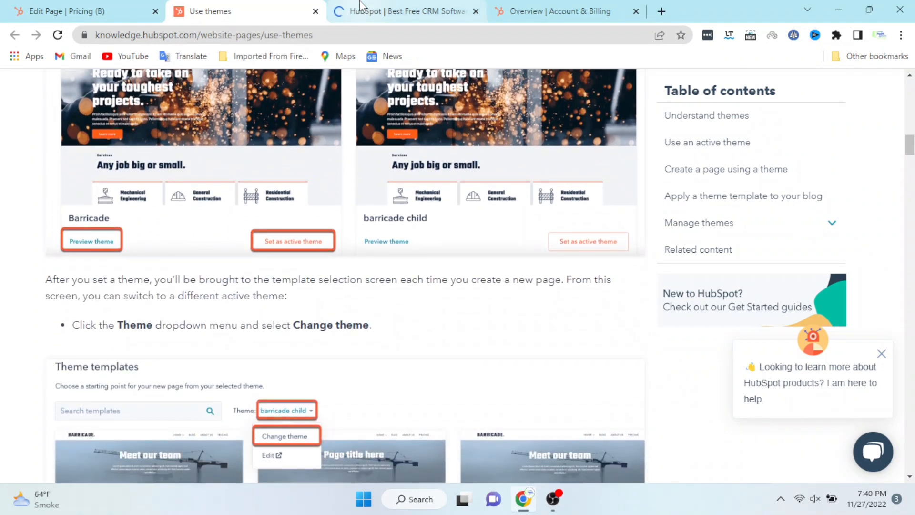
Look over the Free HubSpot CRM product page and close it.
click(361, 7)
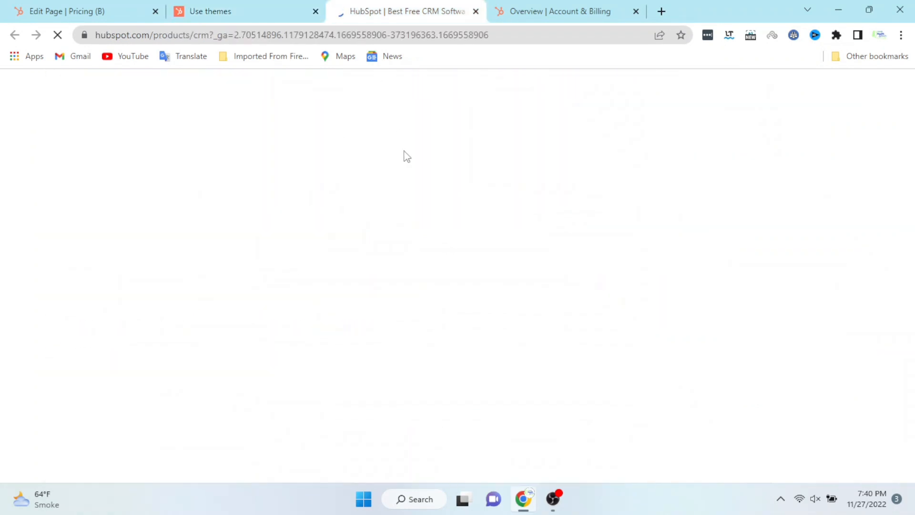
scroll(317, 371, down, 5)
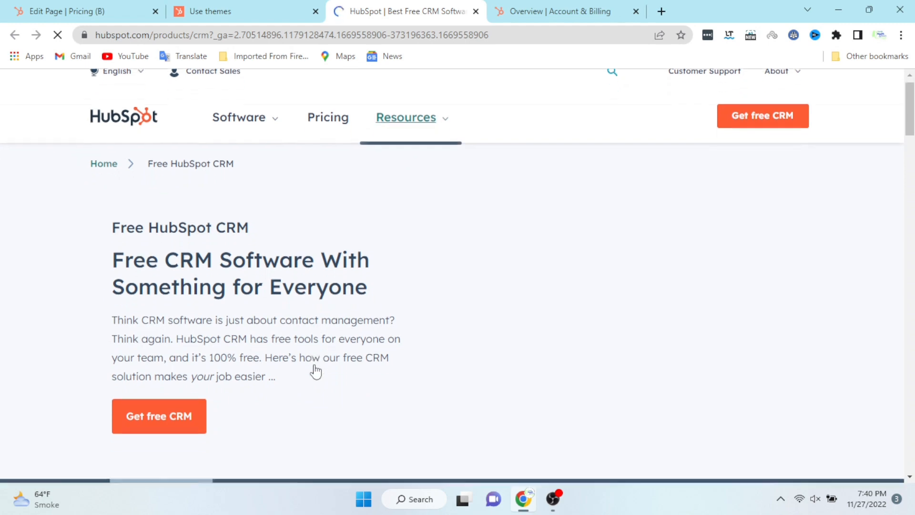
scroll(317, 371, down, 5)
scroll(317, 370, up, 10)
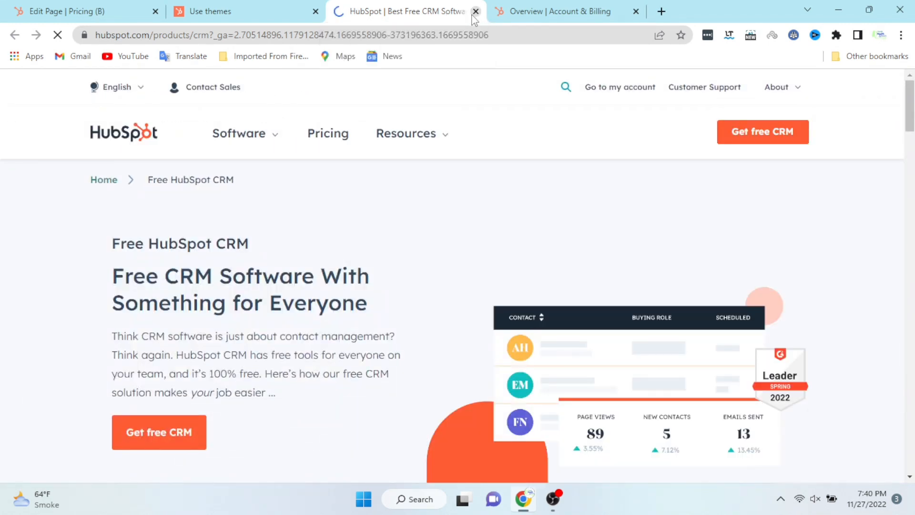
click(475, 13)
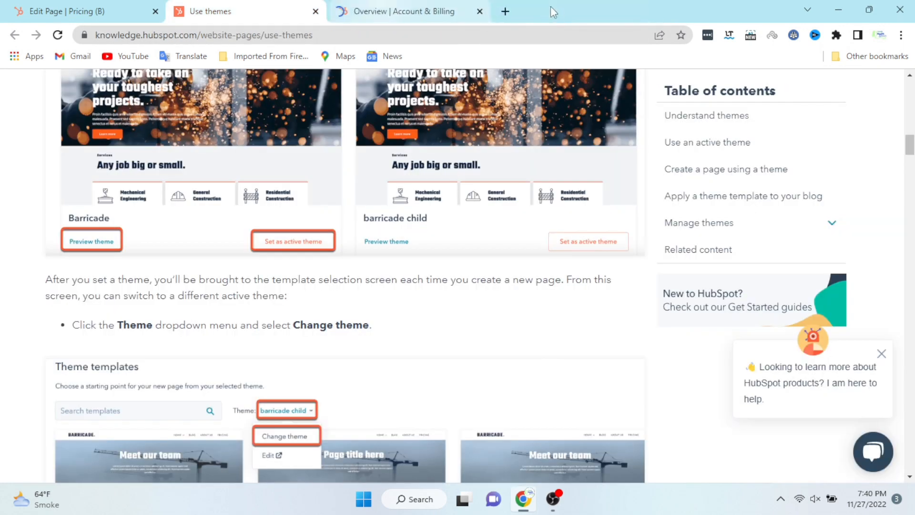
Search Google for hubspot in a new browser tab.
click(507, 15)
text(hub)
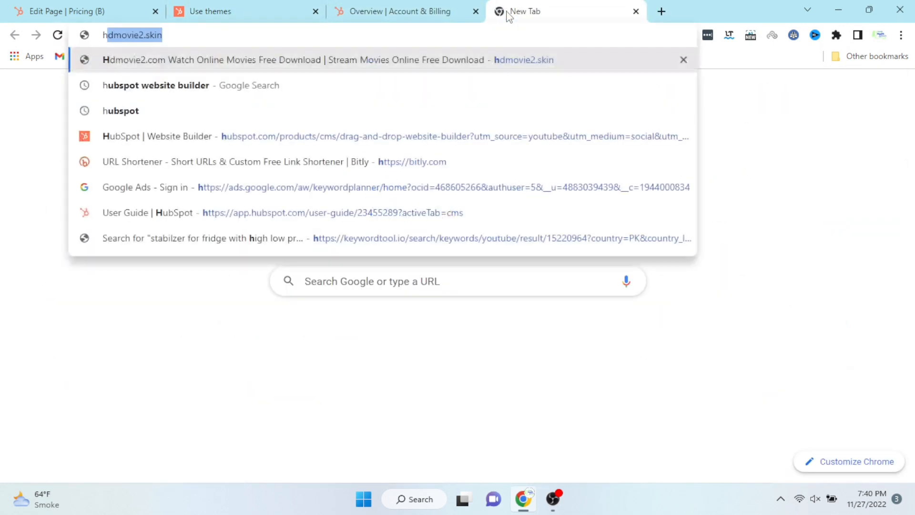
text(spot)
key(Delete)
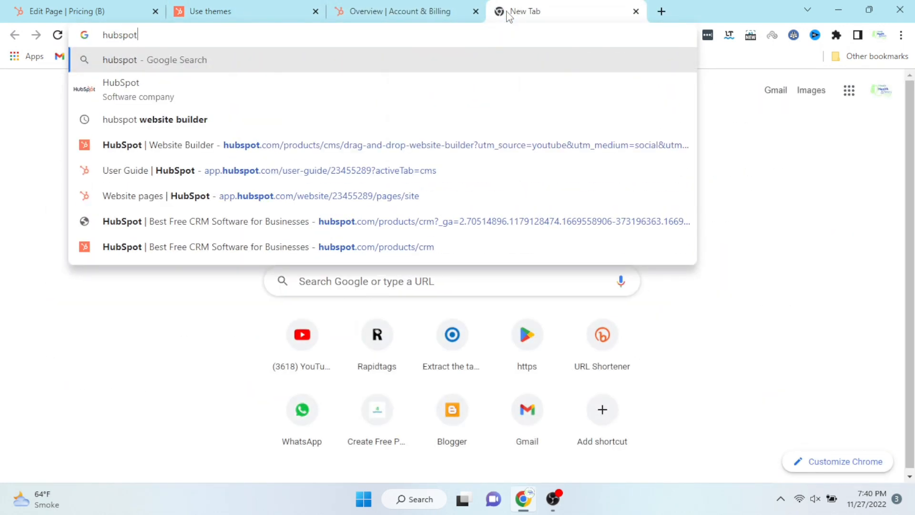
key(Return)
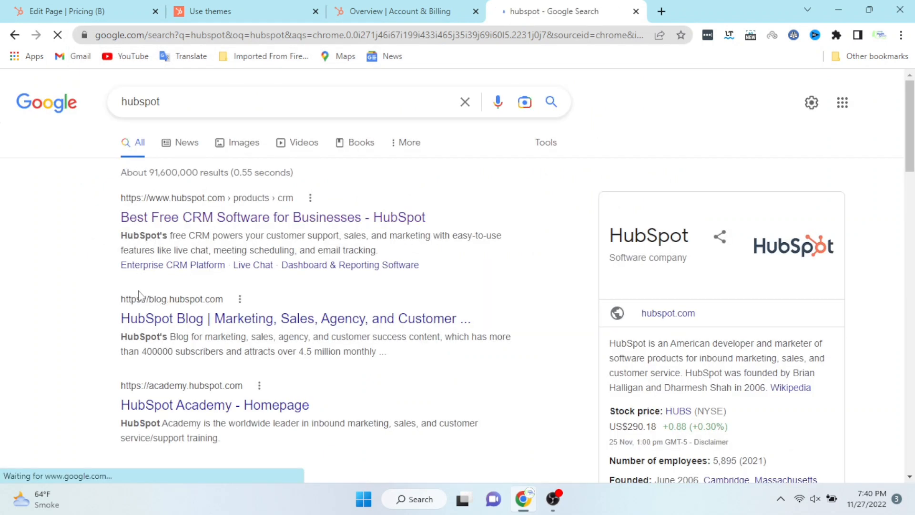
Examine the Google results for HubSpot, including its blog, Academy, marketing software and Free Tools entries, and return to the first result.
drag(124, 322, 457, 336)
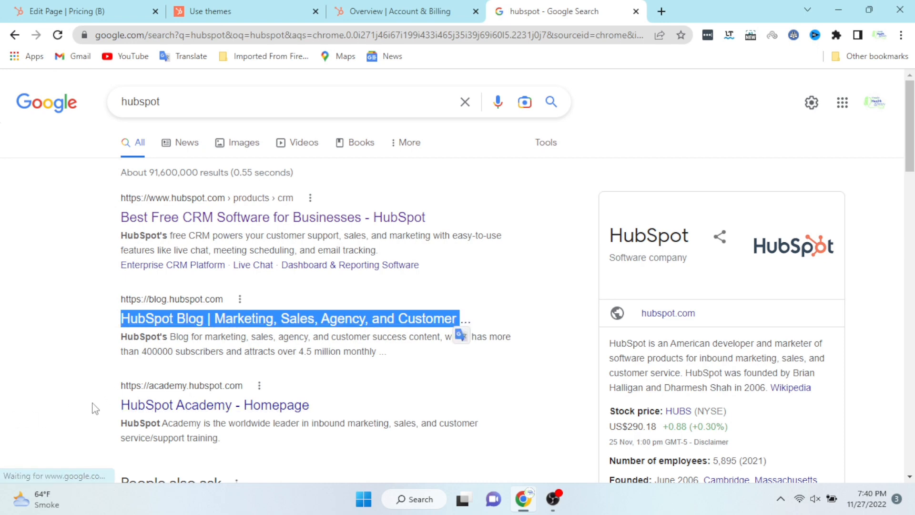
drag(92, 407, 318, 418)
click(41, 368)
scroll(43, 369, down, 5)
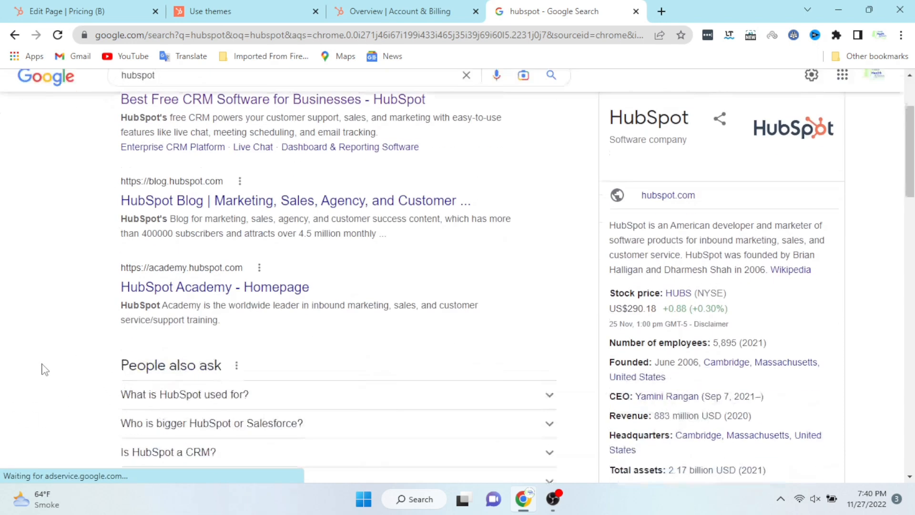
scroll(42, 368, down, 2)
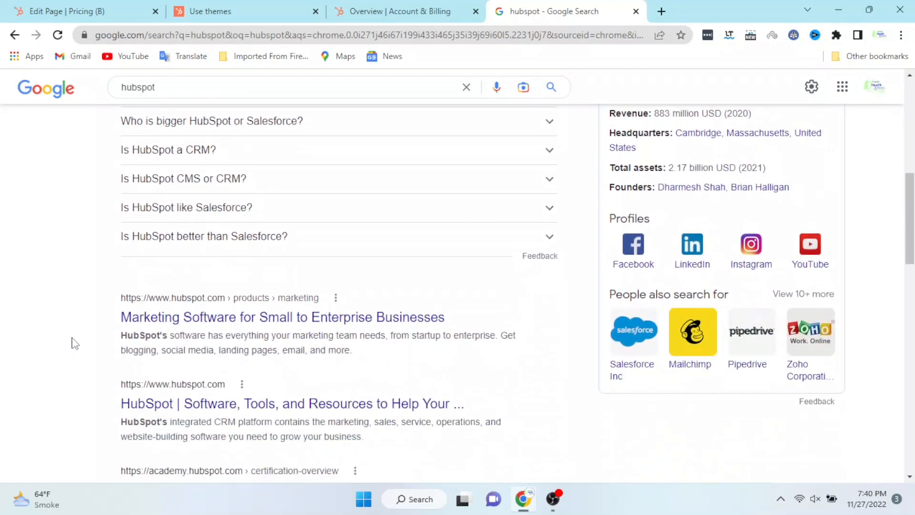
drag(101, 320, 444, 327)
click(82, 410)
drag(81, 410, 480, 404)
click(49, 367)
scroll(49, 367, down, 5)
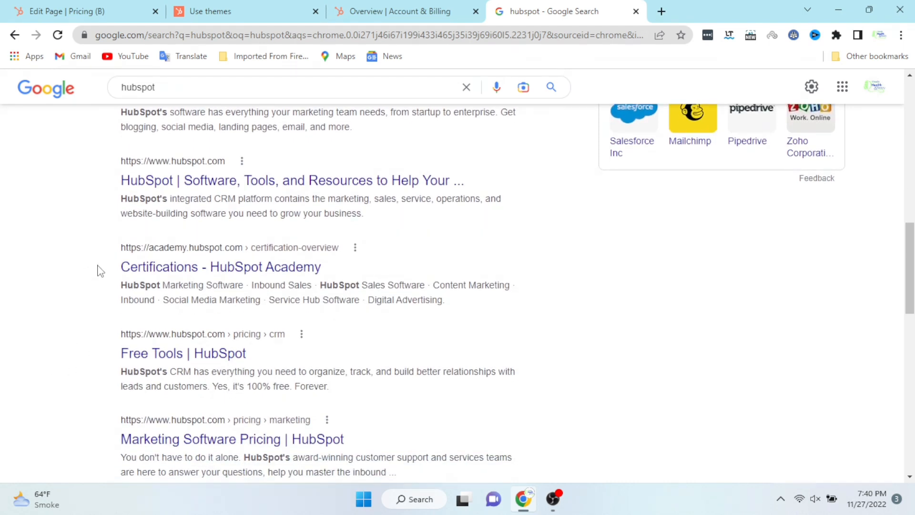
drag(116, 352, 263, 373)
click(31, 381)
scroll(130, 409, down, 7)
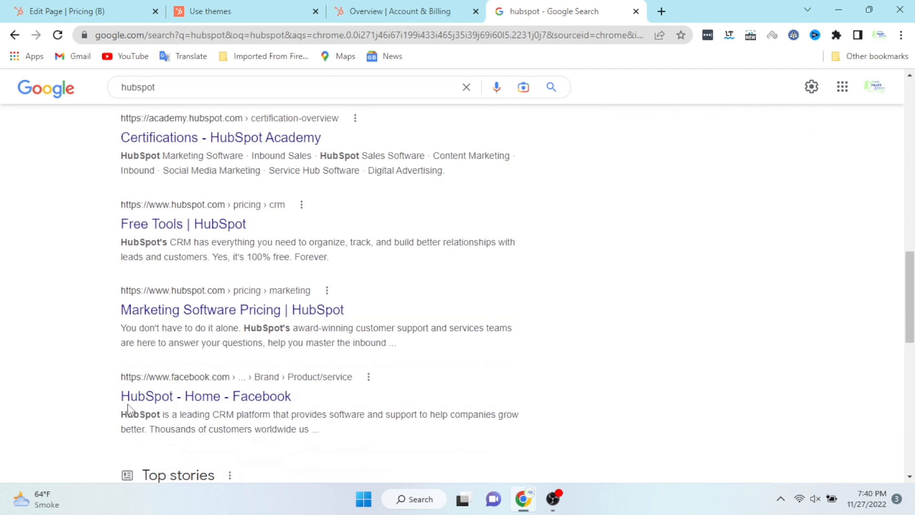
scroll(130, 409, up, 12)
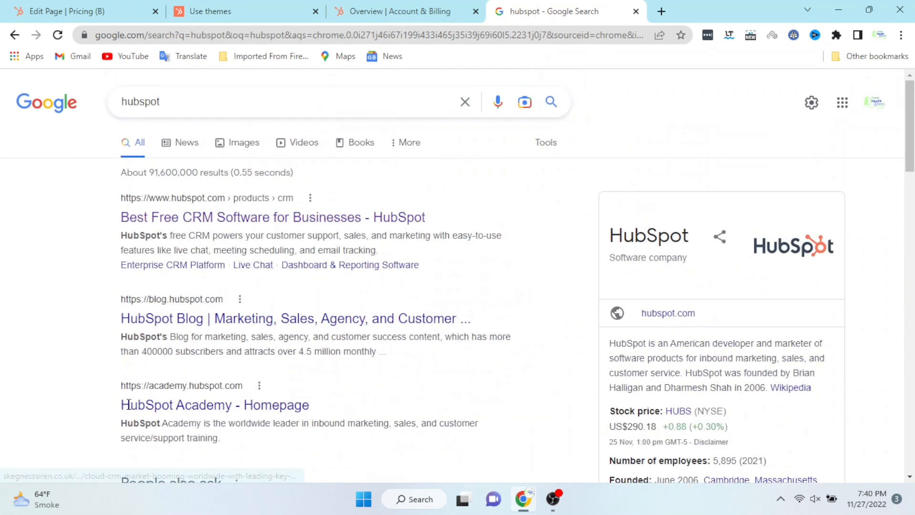
Return to the Use themes article and review its sections on applying a theme template to a blog and cloning a theme.
click(252, 8)
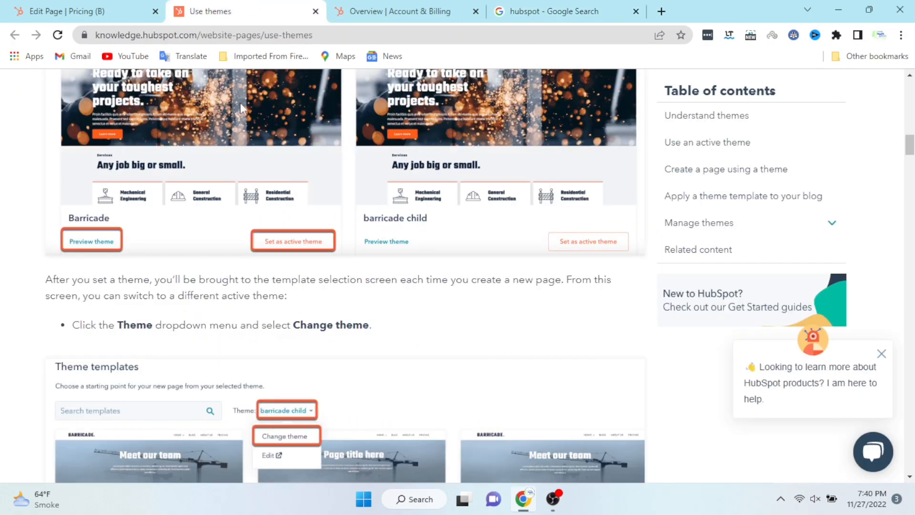
scroll(283, 266, down, 20)
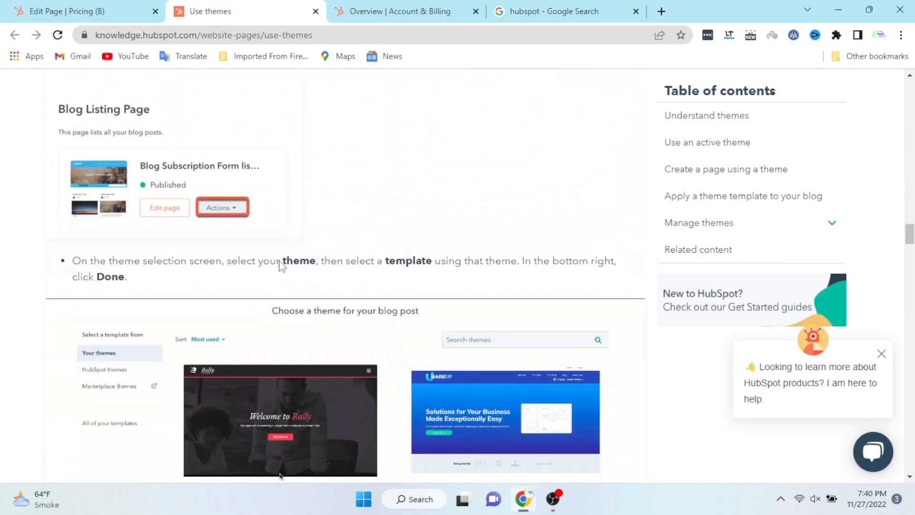
scroll(283, 267, down, 12)
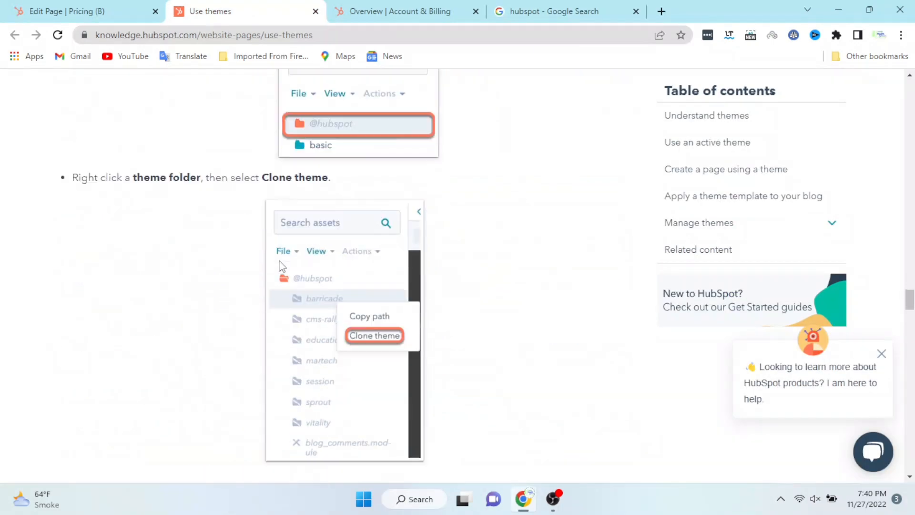
Request Get strategic advice in the HubSpot support chat, read through the conversation, and close the chat to return to the article's beginning.
click(866, 452)
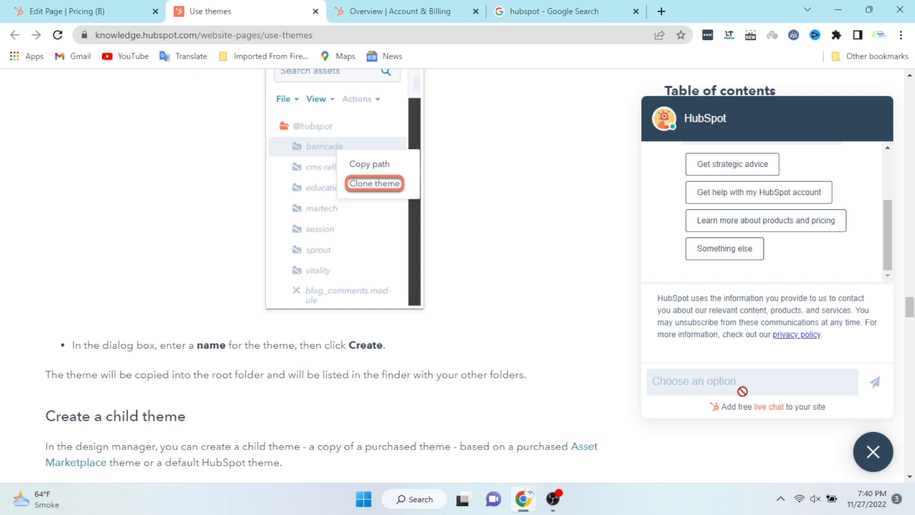
click(715, 175)
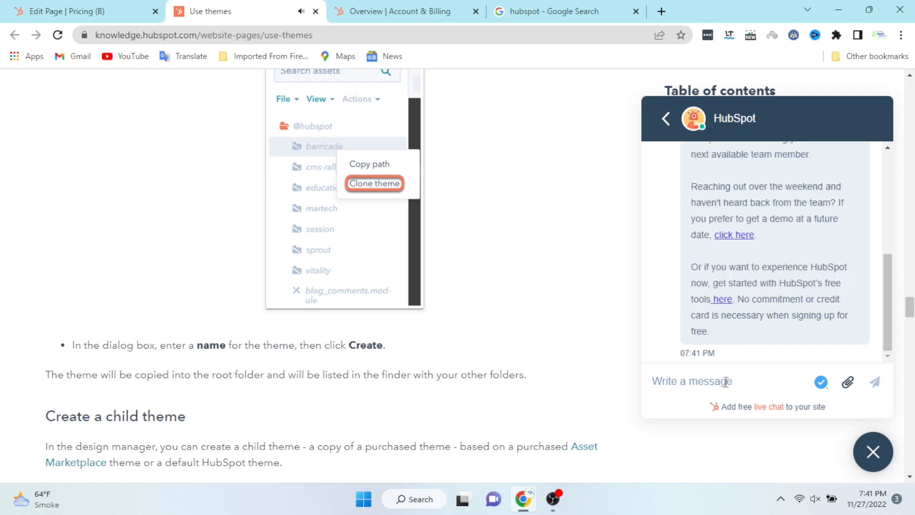
scroll(706, 262, up, 5)
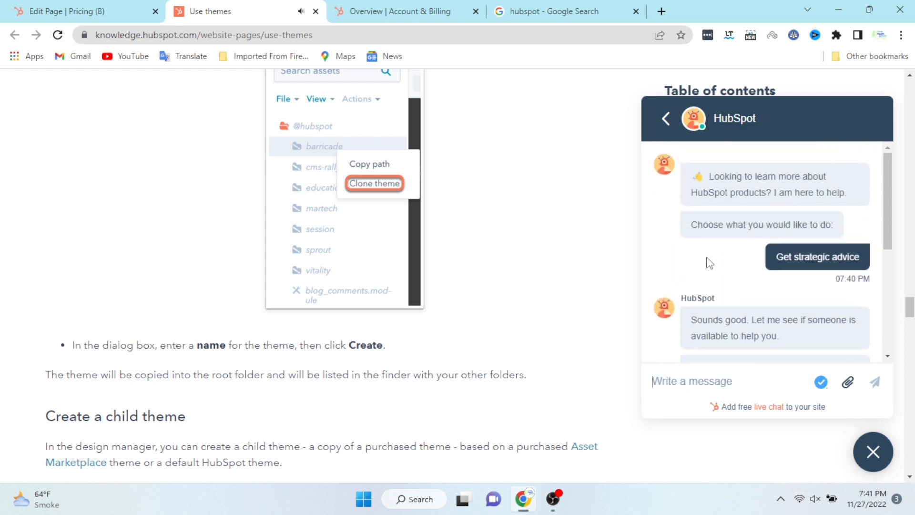
scroll(707, 262, down, 5)
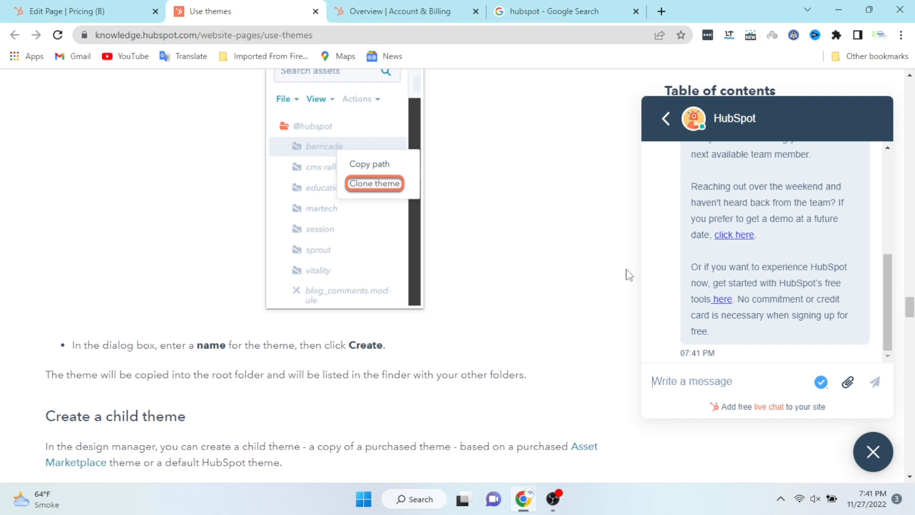
click(873, 451)
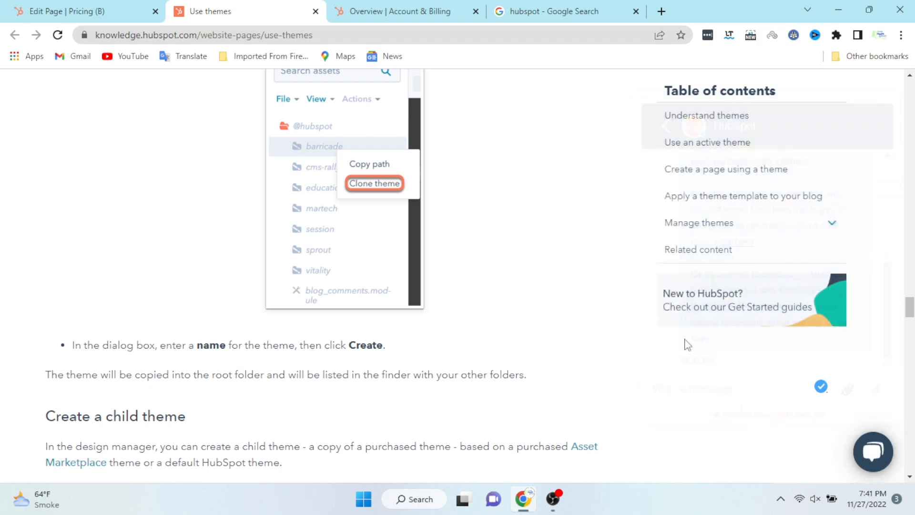
scroll(552, 245, up, 1)
scroll(552, 246, up, 20)
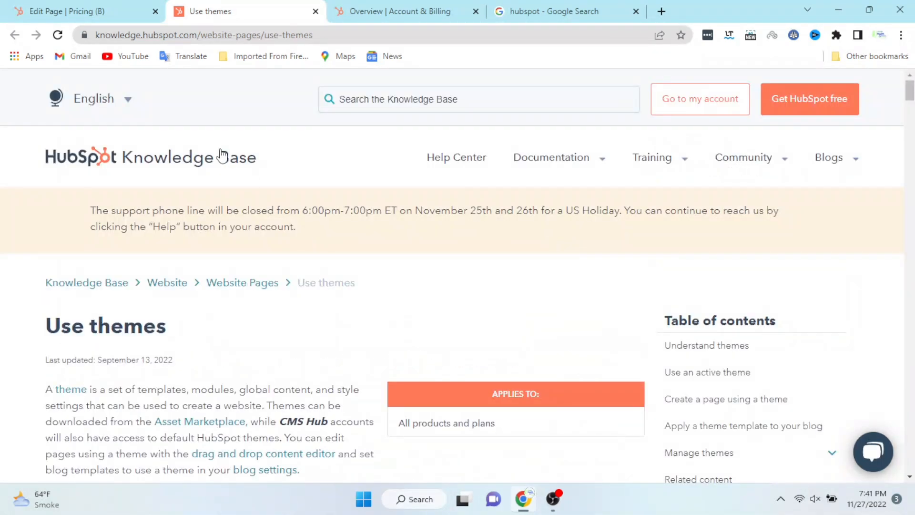